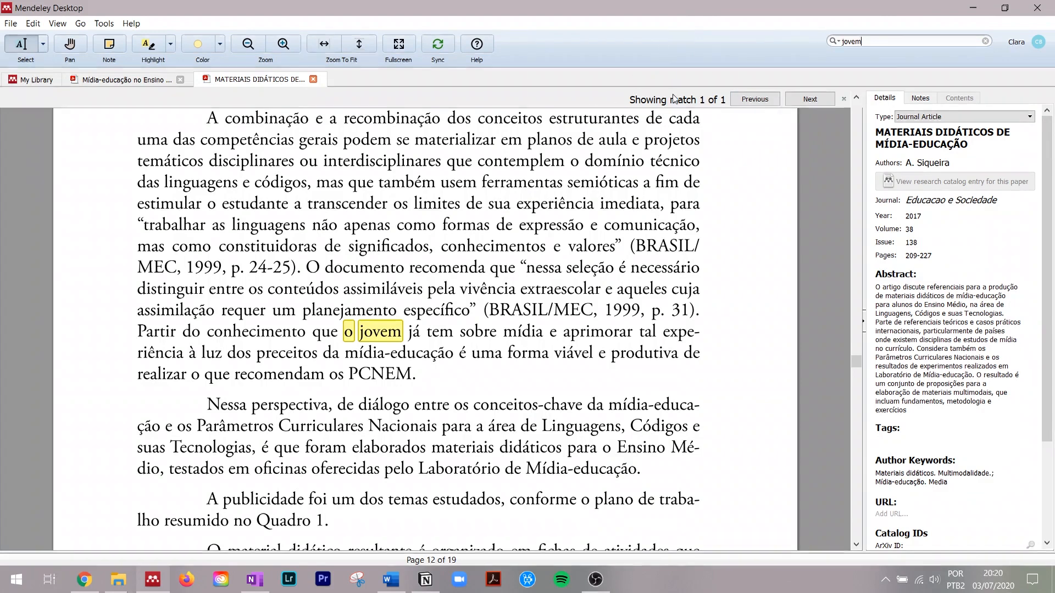
Step: Search the open article for "brasil", advance through the matches to the reference list, and clear the search
left_click_drag(897, 37, 626, 20)
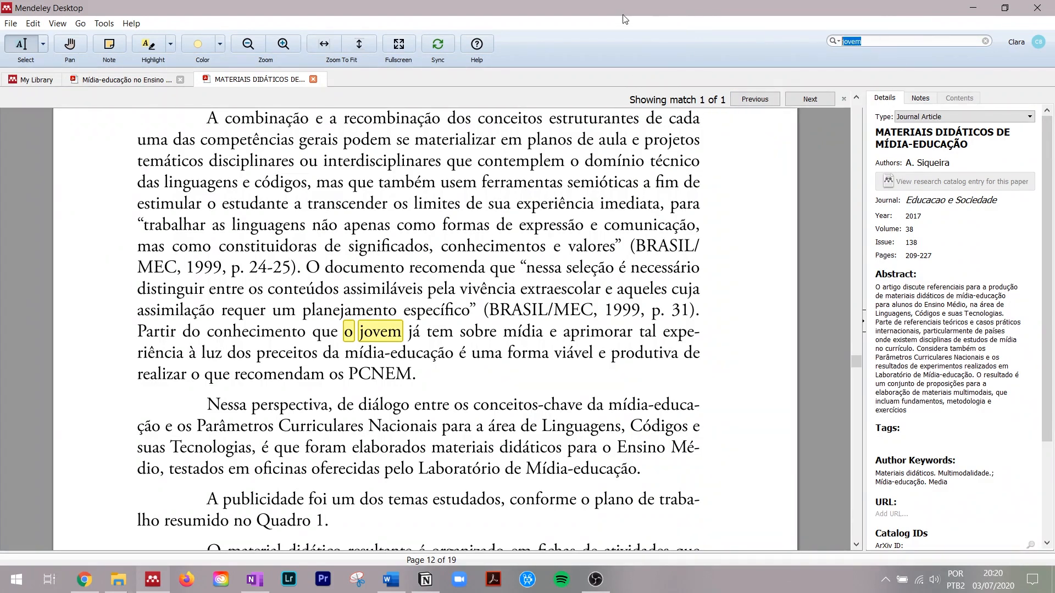
type("brasil")
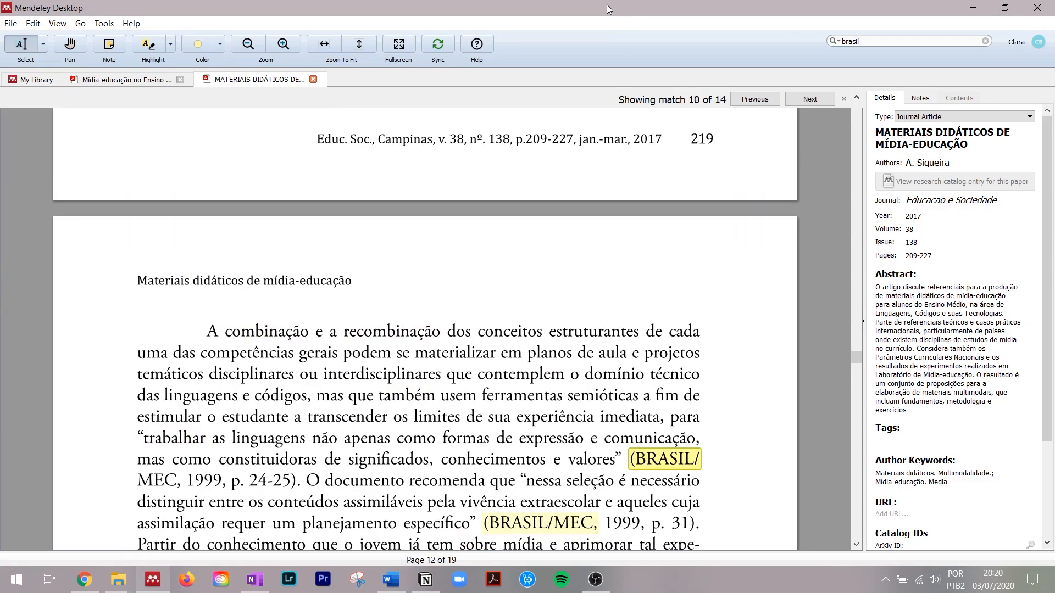
left_click(808, 101)
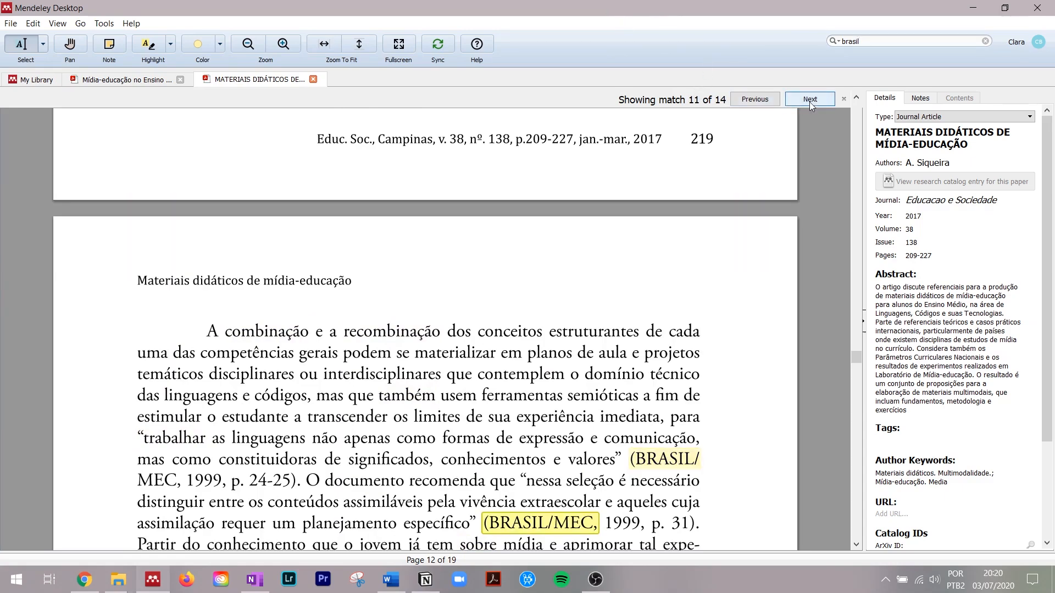
left_click(810, 101)
left_click(809, 101)
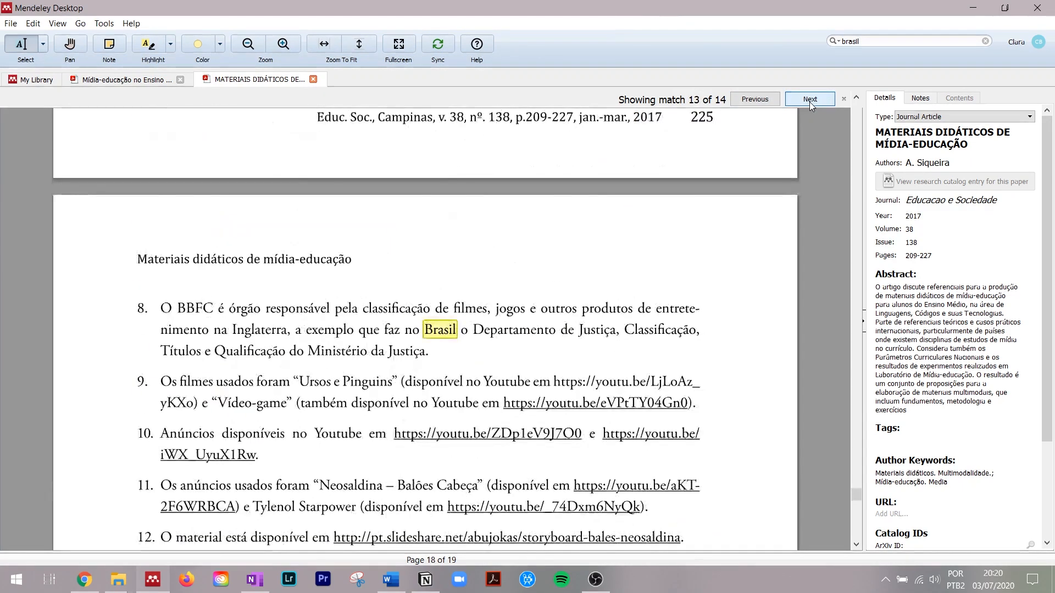
left_click(809, 101)
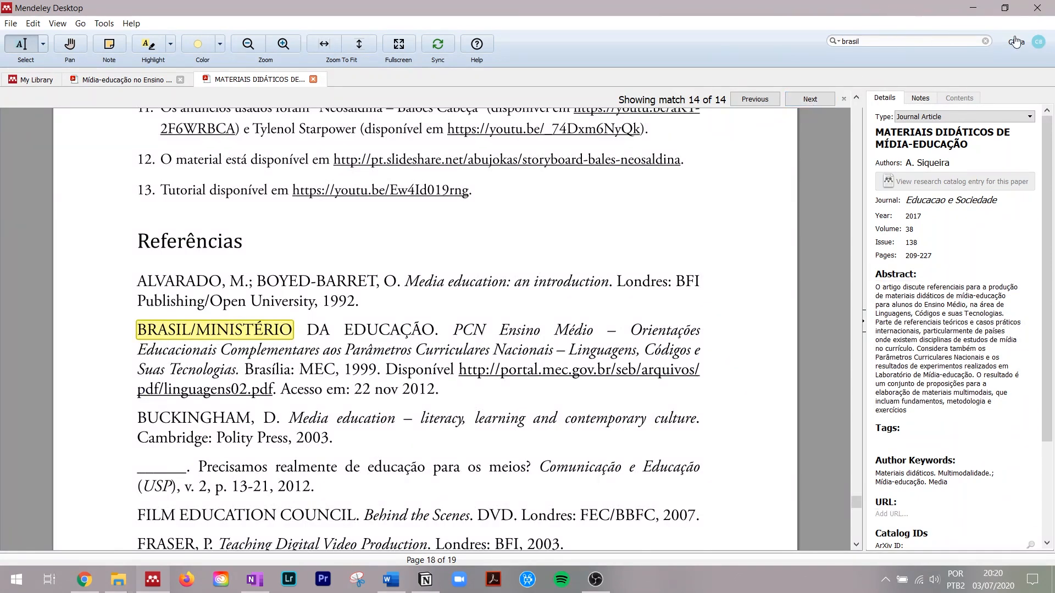
left_click(985, 42)
Step: Return to the library and review the details of the "Media Literacies" entry
left_click(14, 81)
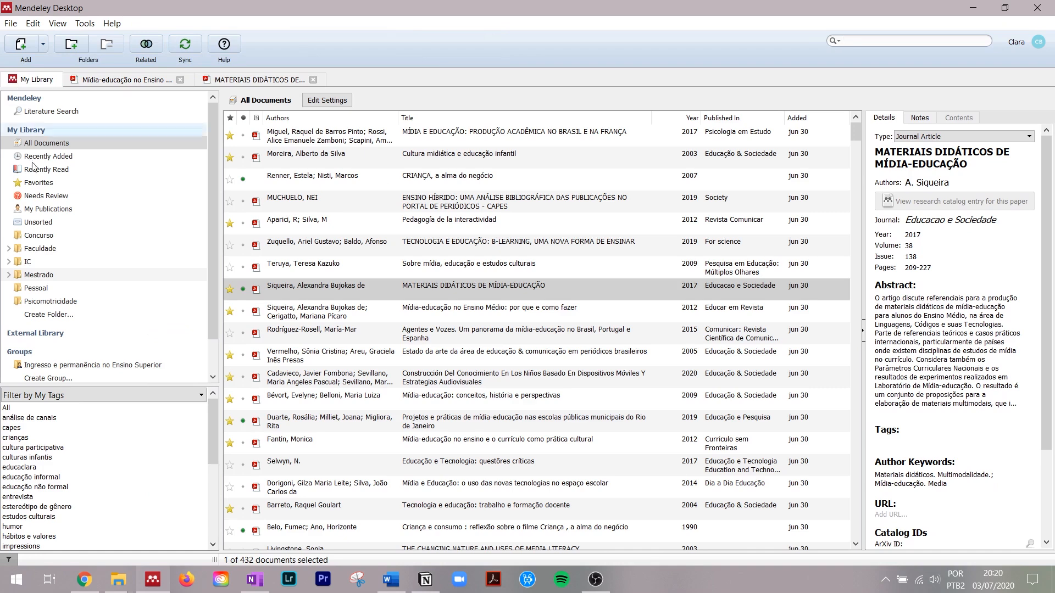
scroll(77, 281, "down", 1)
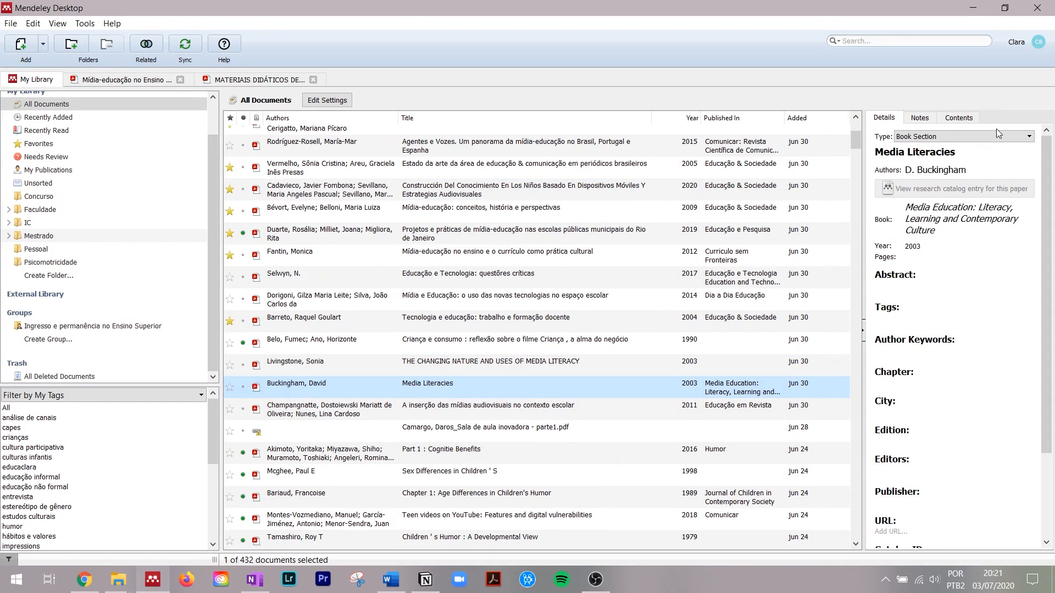
scroll(955, 278, "down", 3)
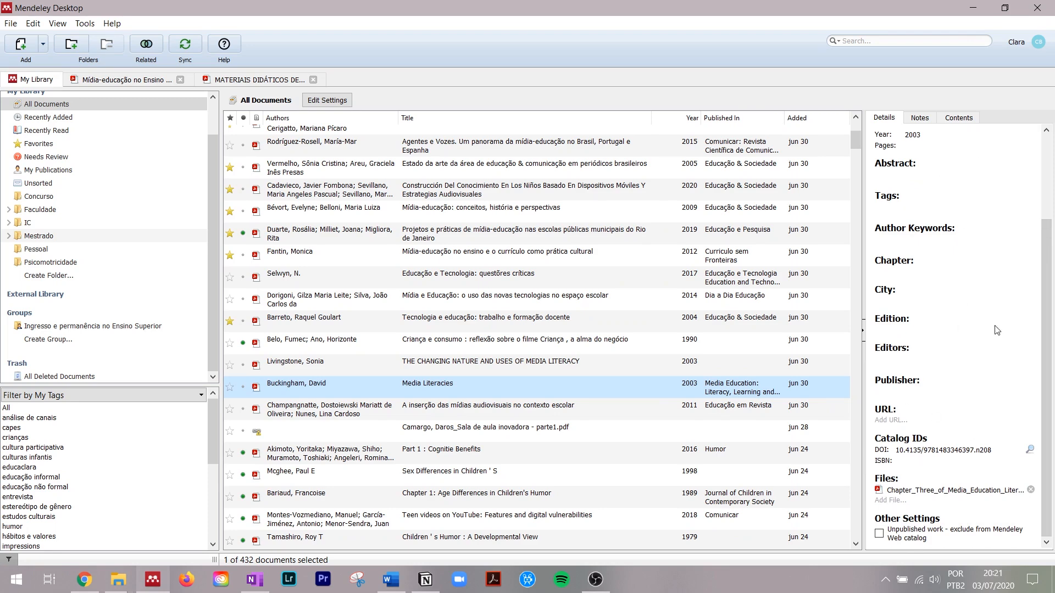
scroll(960, 410, "up", 3)
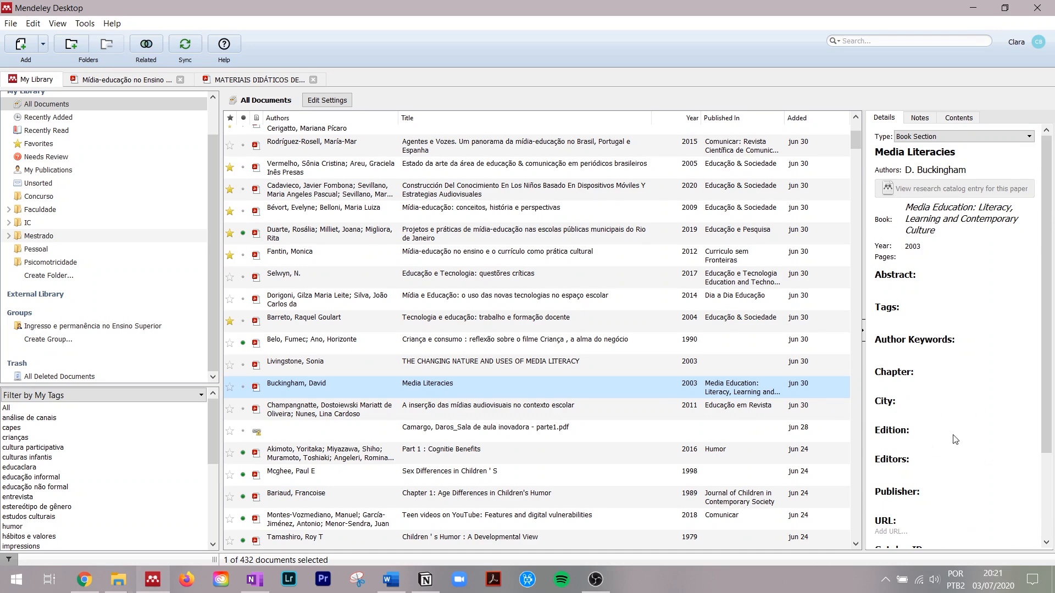
Step: Set the document type of the "Media Literacies" entry to Book and review its fields
left_click(937, 137)
left_click(937, 156)
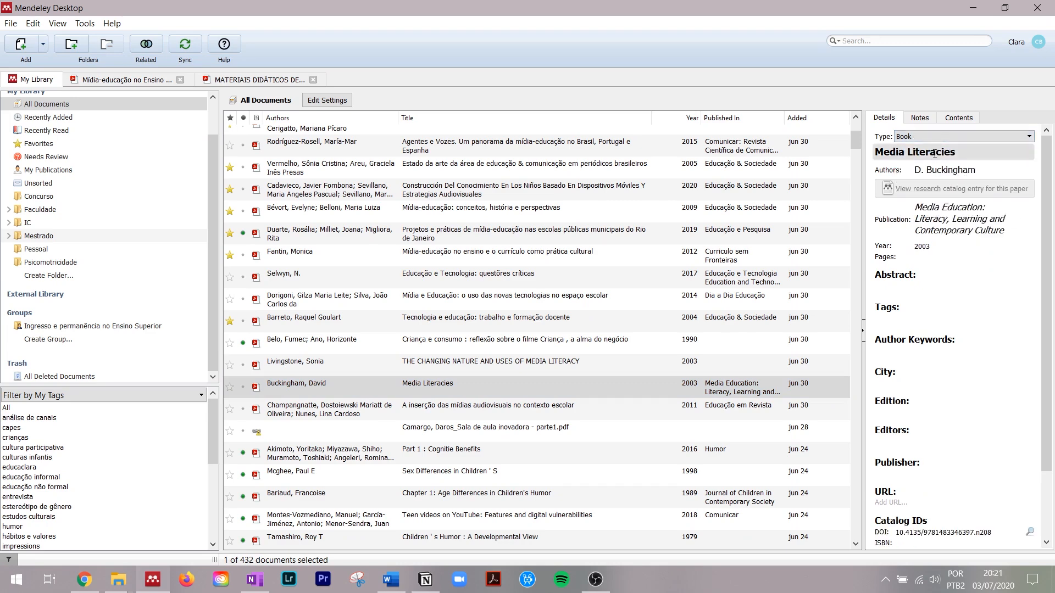
scroll(968, 279, "down", 3)
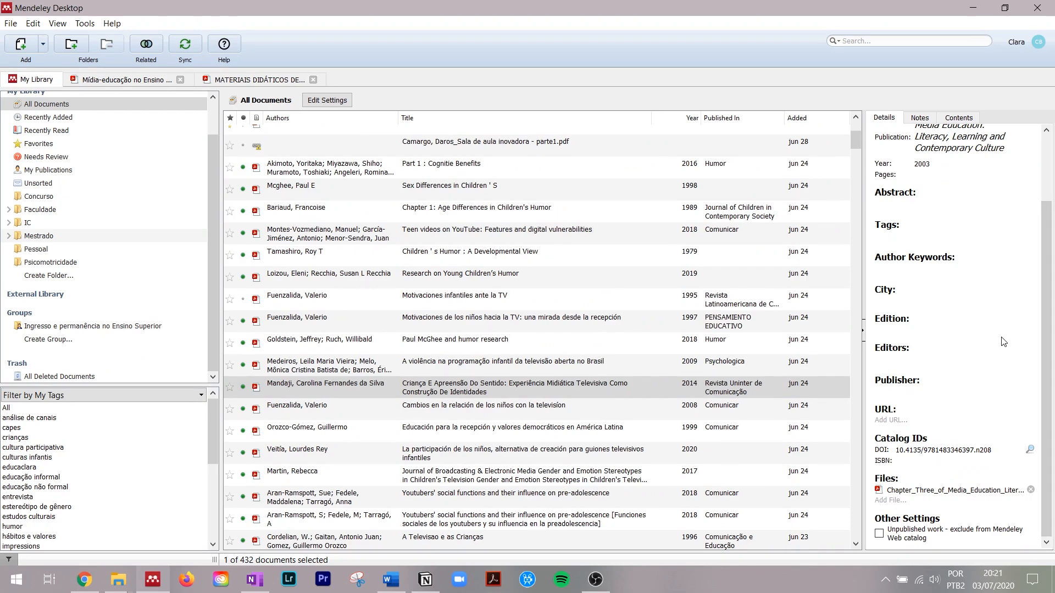
scroll(1004, 341, "up", 3)
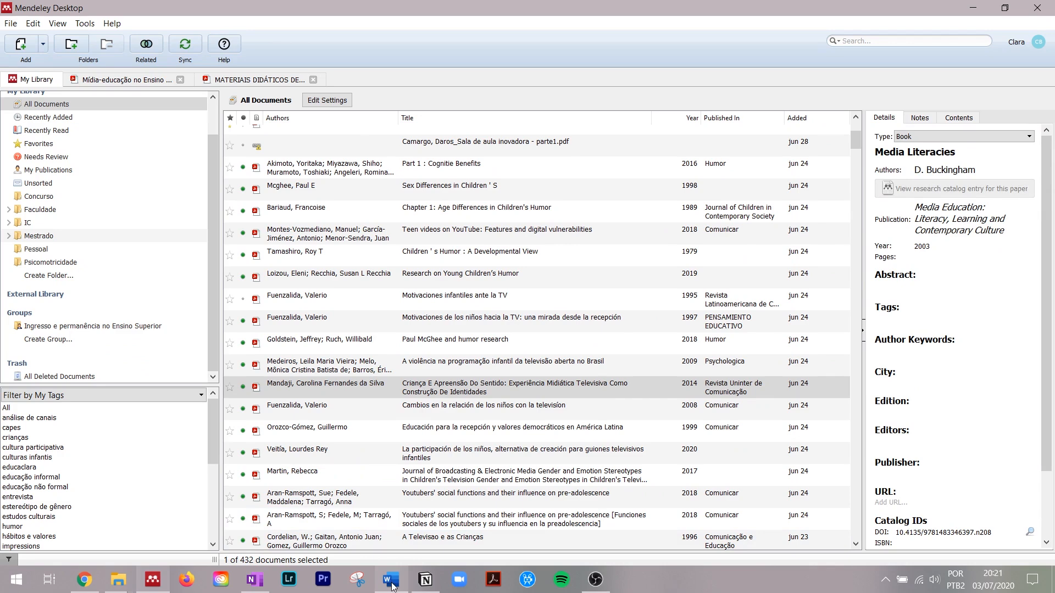
Step: Examine the bibliographic fields of the "Media Literacies" book entry, including city, edition, publisher, catalog IDs and attached files
mouse_move(392, 586)
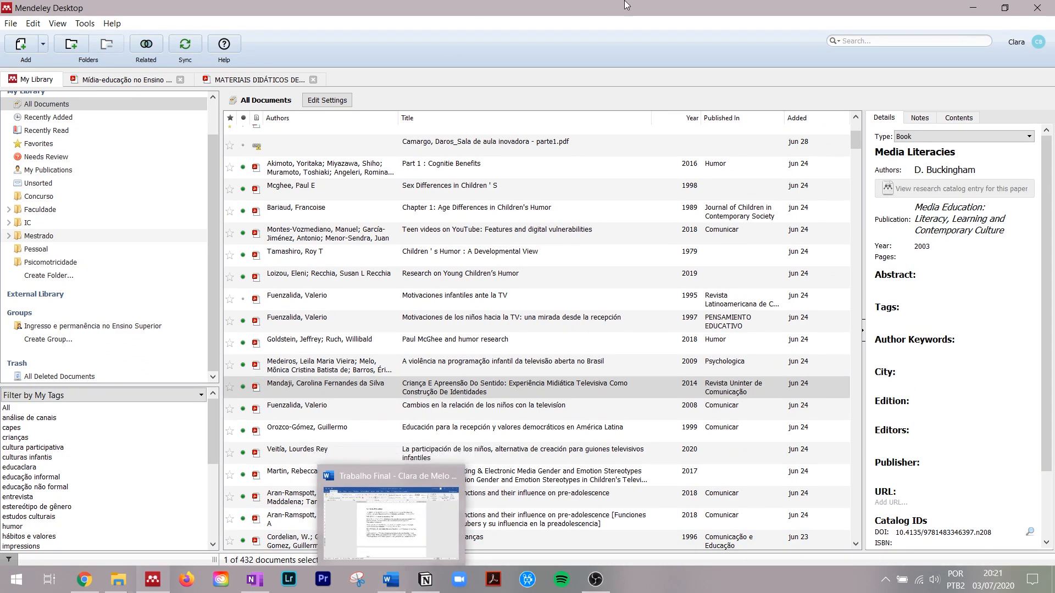
scroll(891, 352, "down", 1)
scroll(891, 352, "down", 2)
scroll(892, 352, "up", 3)
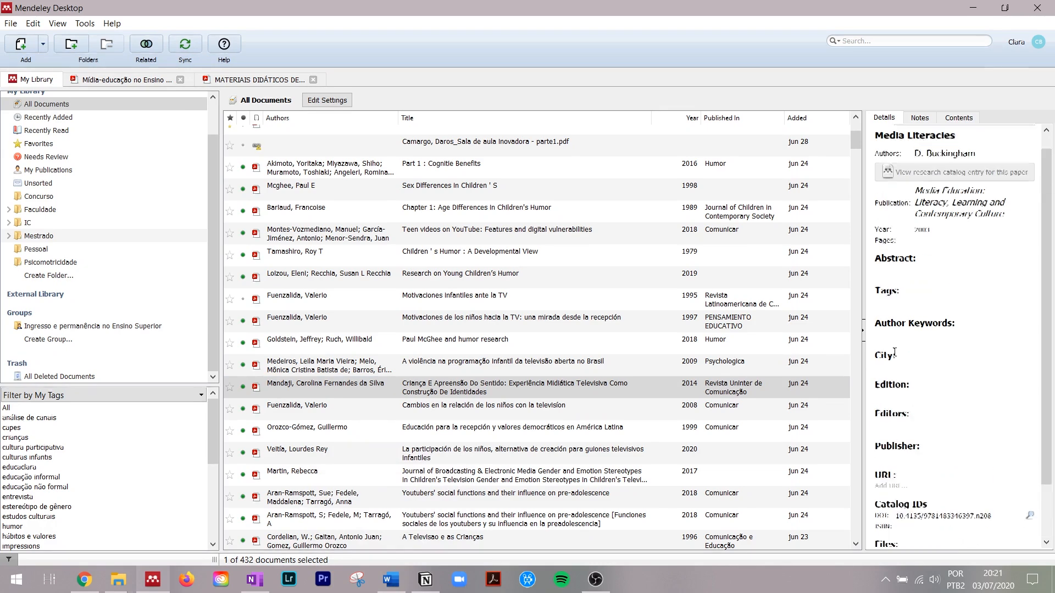
scroll(895, 352, "down", 3)
scroll(953, 322, "up", 3)
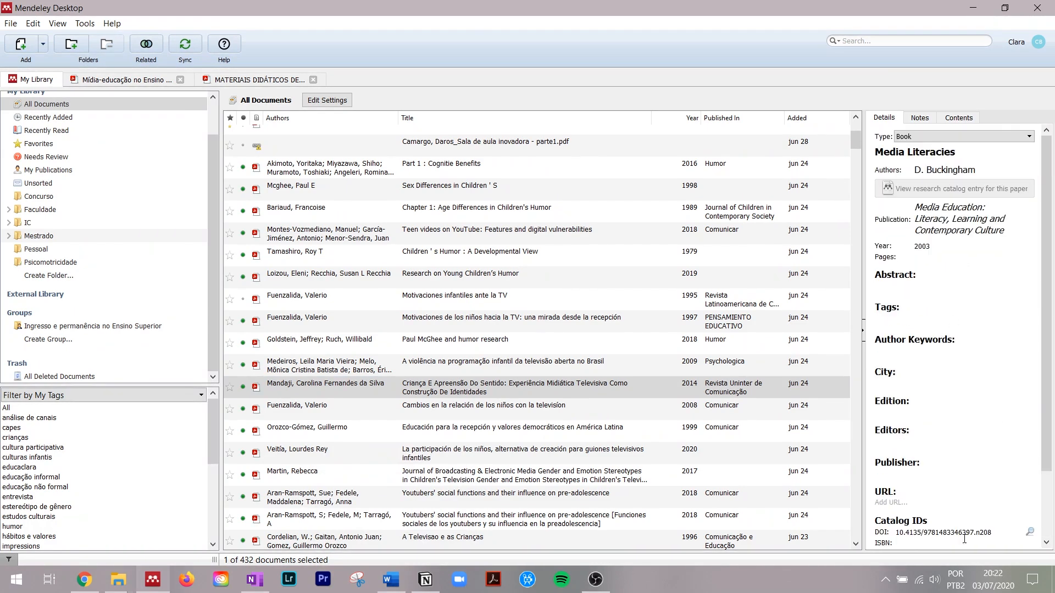
scroll(1014, 495, "down", 2)
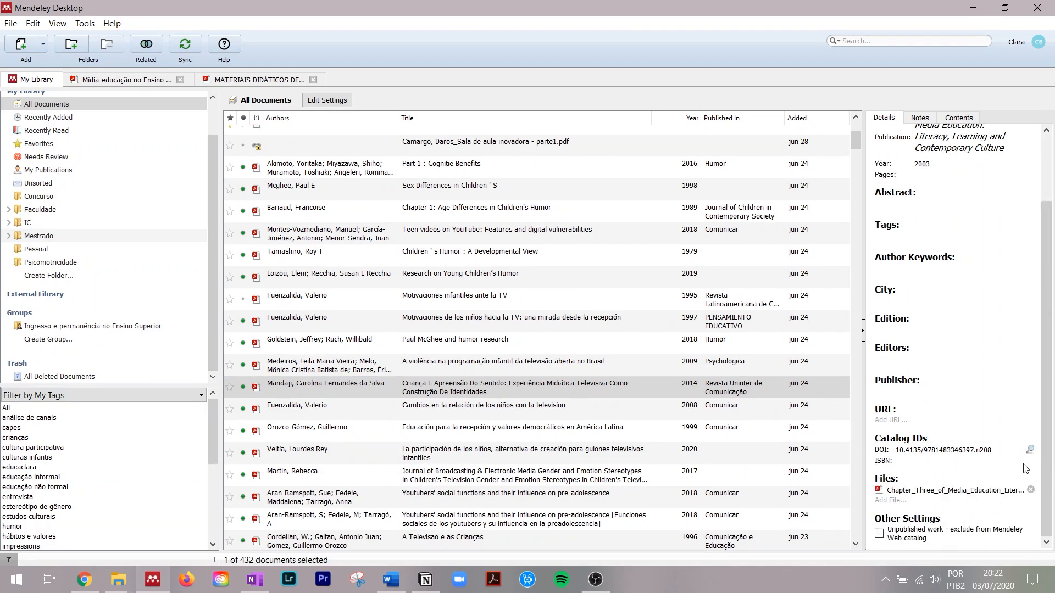
Step: Add the general note "dgsgsdgs" to the entry and format it bold, italic and underlined
left_click(919, 117)
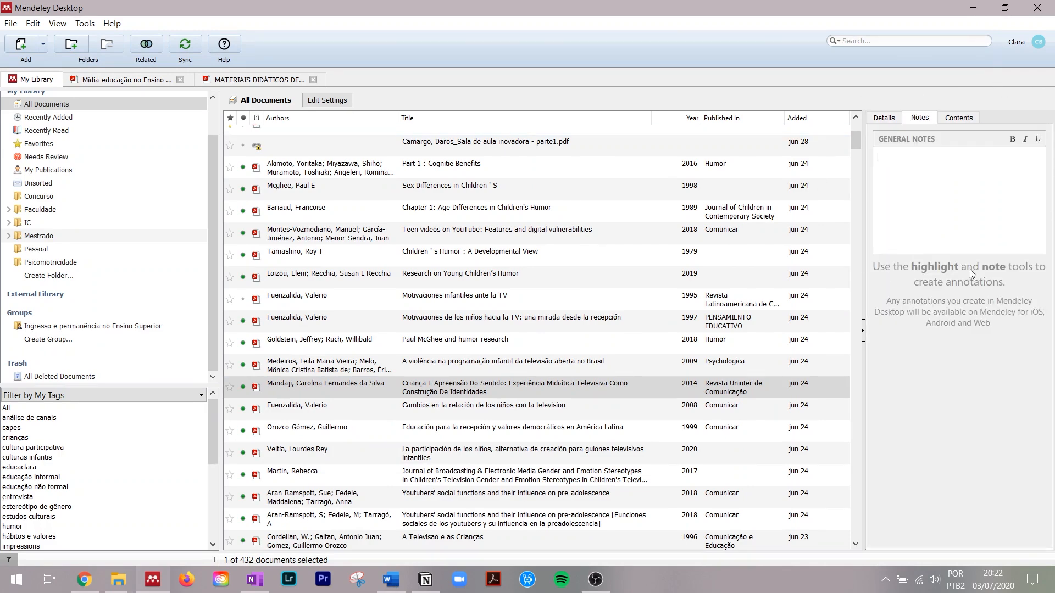
left_click(987, 193)
type("dgsgsdgs")
double_click(948, 159)
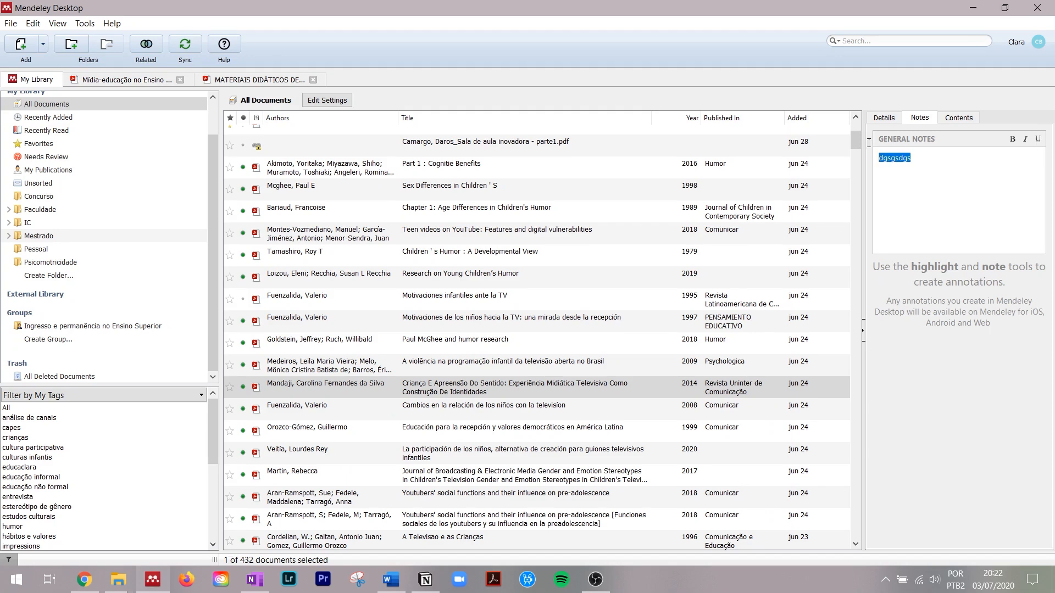
left_click(1013, 140)
left_click(1025, 140)
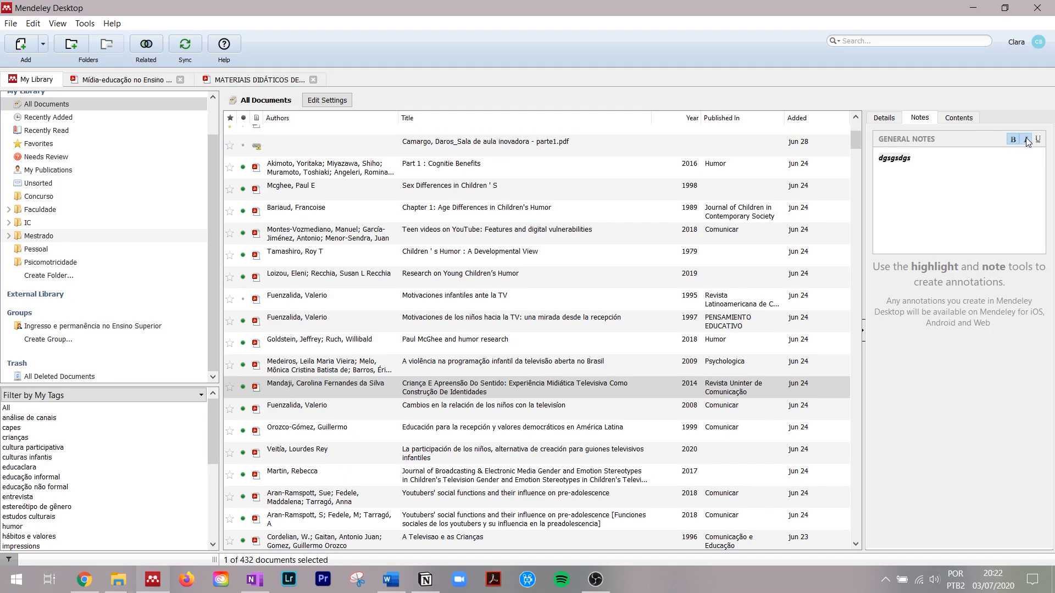
left_click(1038, 140)
Step: Add further lines of sample text, including "gfdgf", "gf" and "fg", below the general note's first line
left_click(998, 200)
key("Return")
type("gfdgf")
key("Return")
type("gf f")
key("Return")
type("fg")
Step: Delete all the sample text from the entry's general notes
key("ctrl+a")
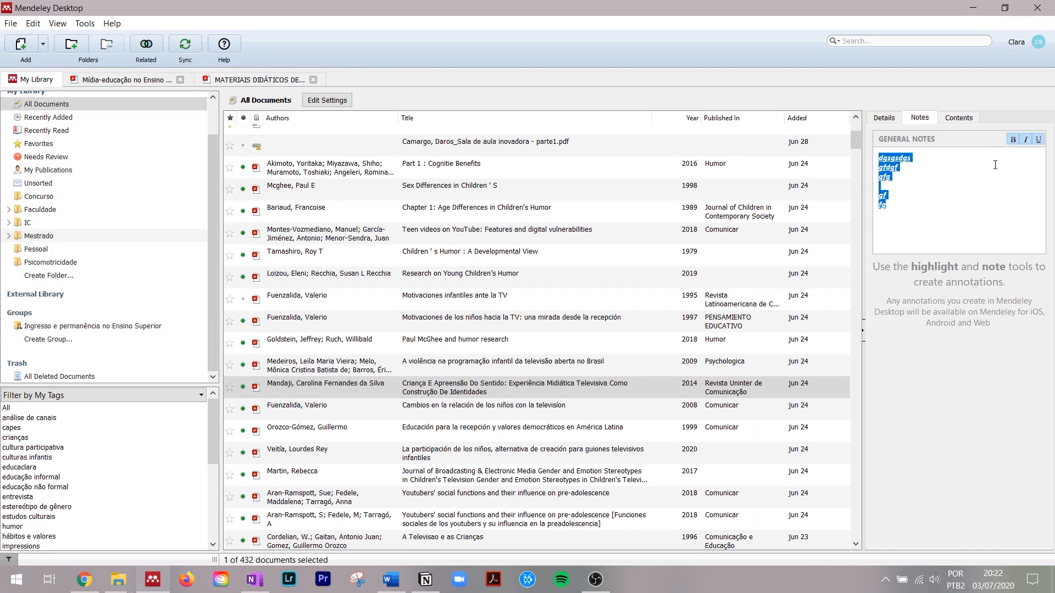
left_click_drag(994, 222, 746, 82)
key("BackSpace")
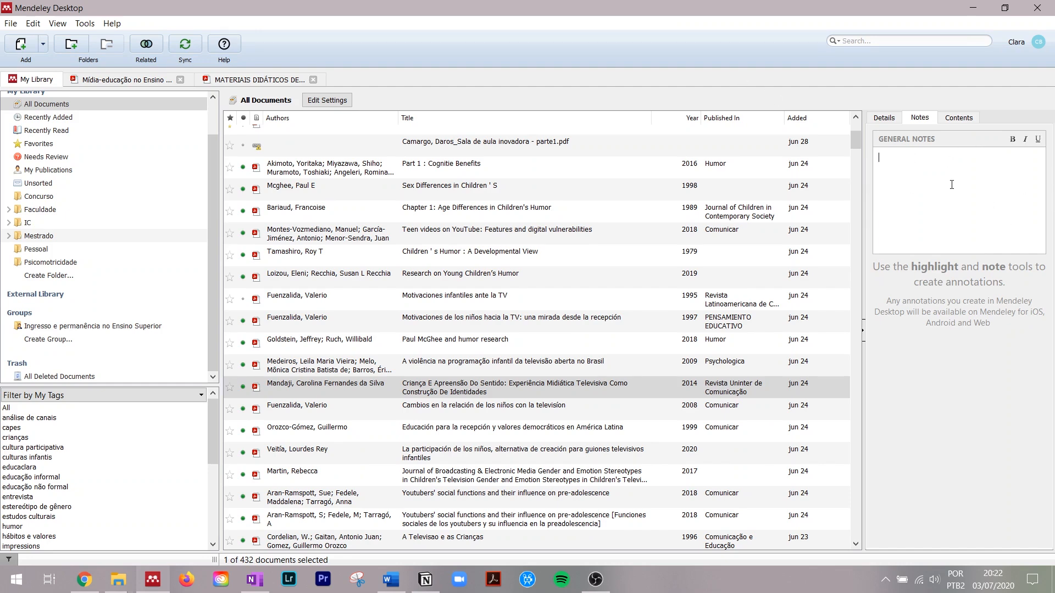
key("BackSpace")
key("BackSpace")
Step: Open the article "Televisão e criança : algumas reflexões" from the library and zoom out its page view
scroll(515, 330, "up", 2)
scroll(516, 329, "down", 2)
scroll(516, 328, "down", 7)
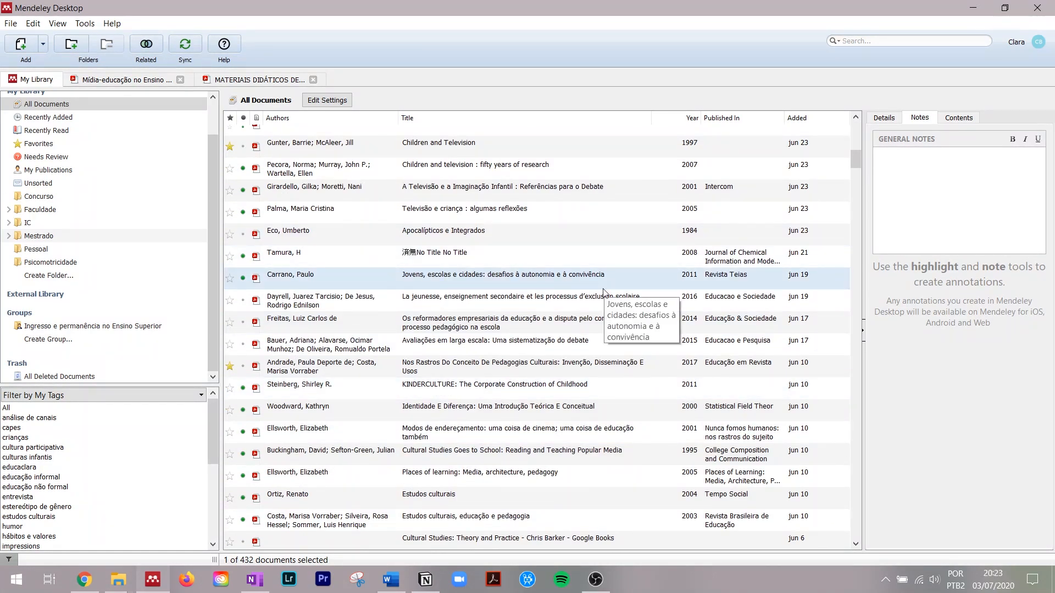
scroll(105, 181, "up", 1)
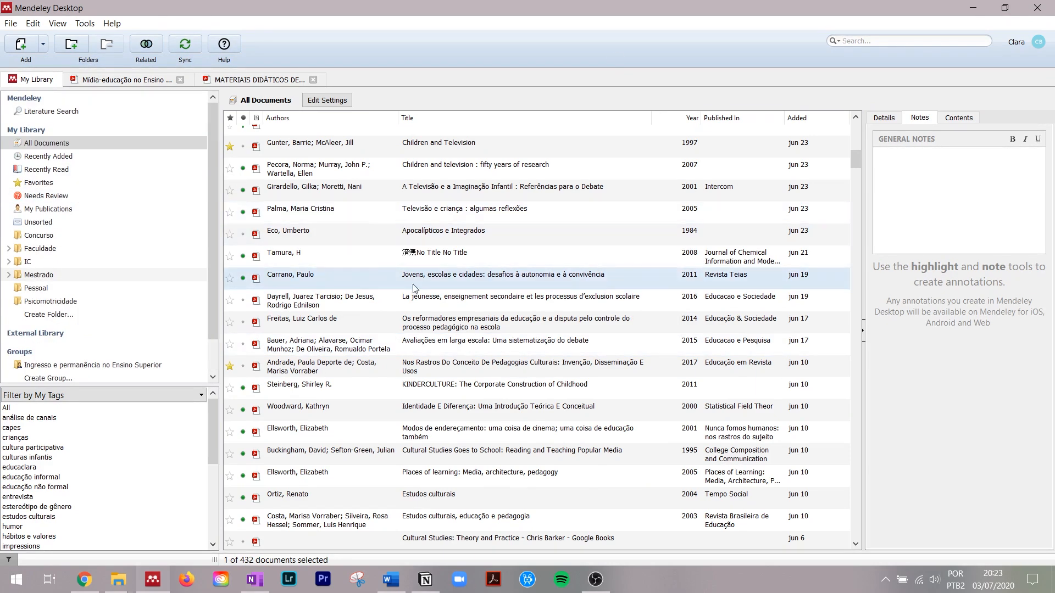
double_click(467, 214)
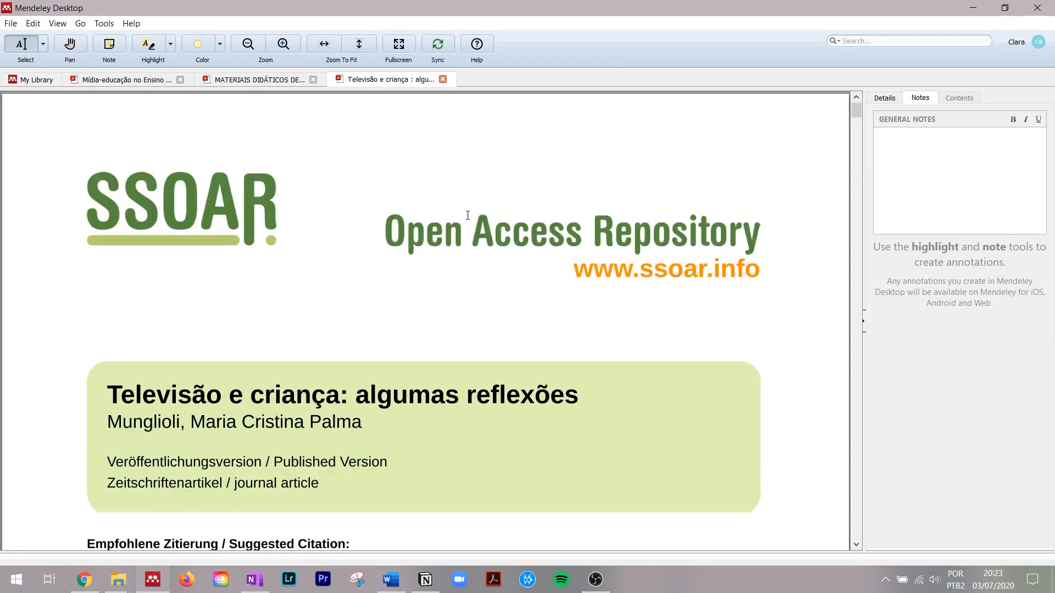
left_click(248, 44)
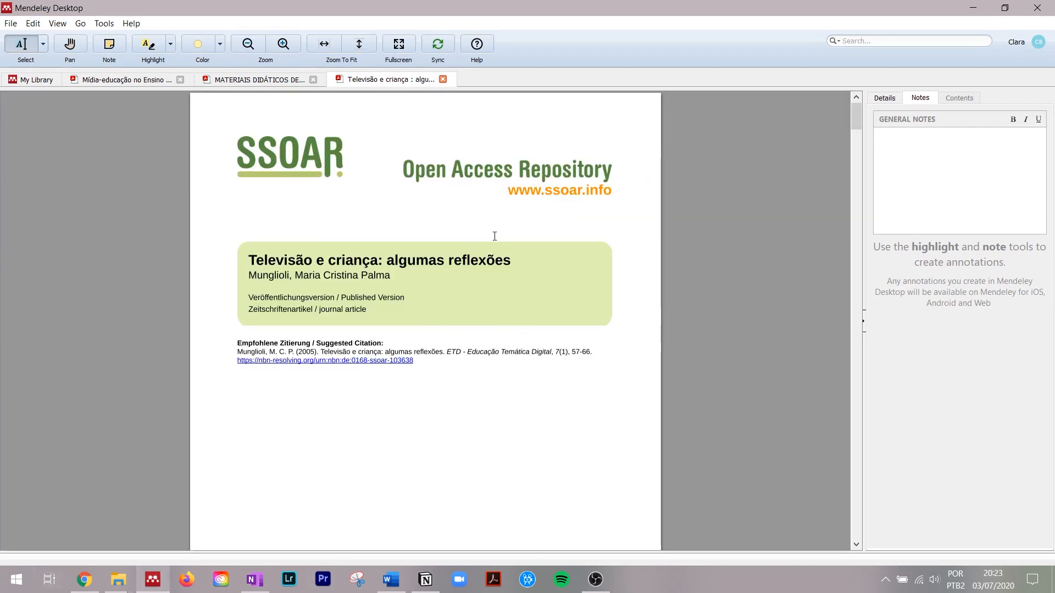
left_click(104, 24)
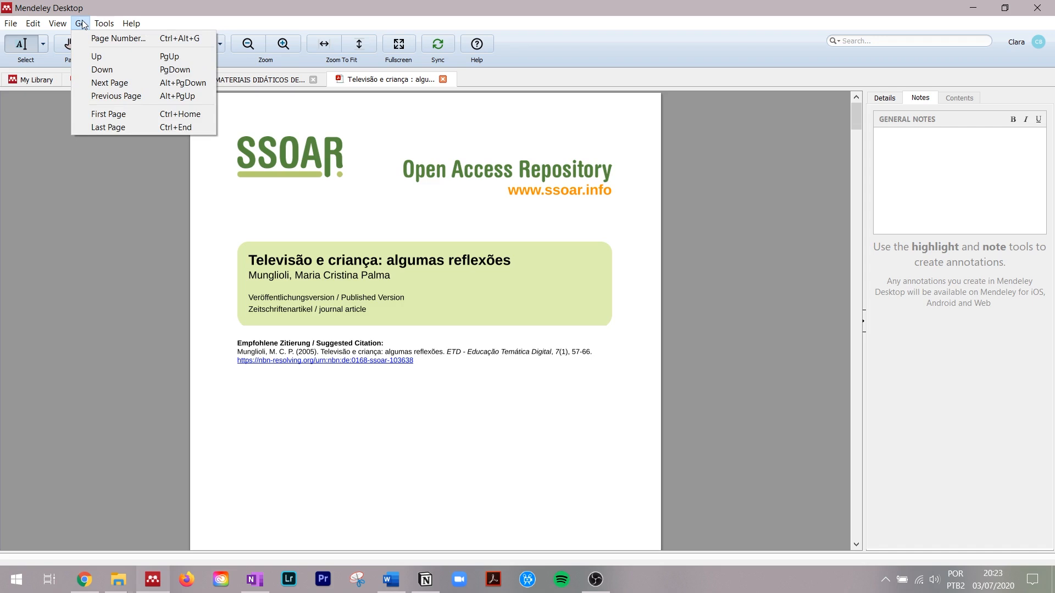
mouse_move(80, 27)
mouse_move(132, 26)
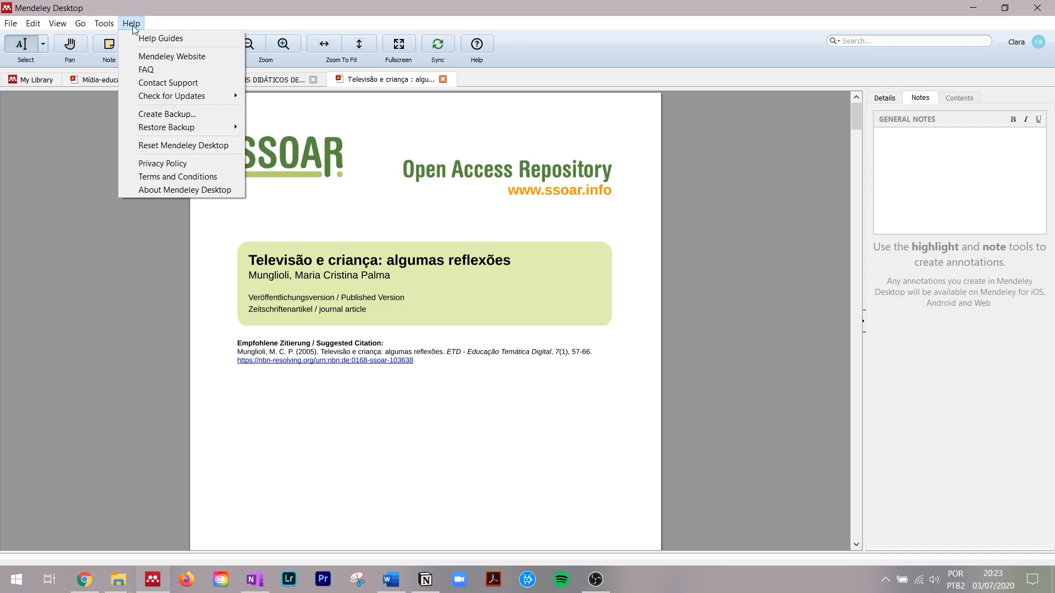
left_click(73, 238)
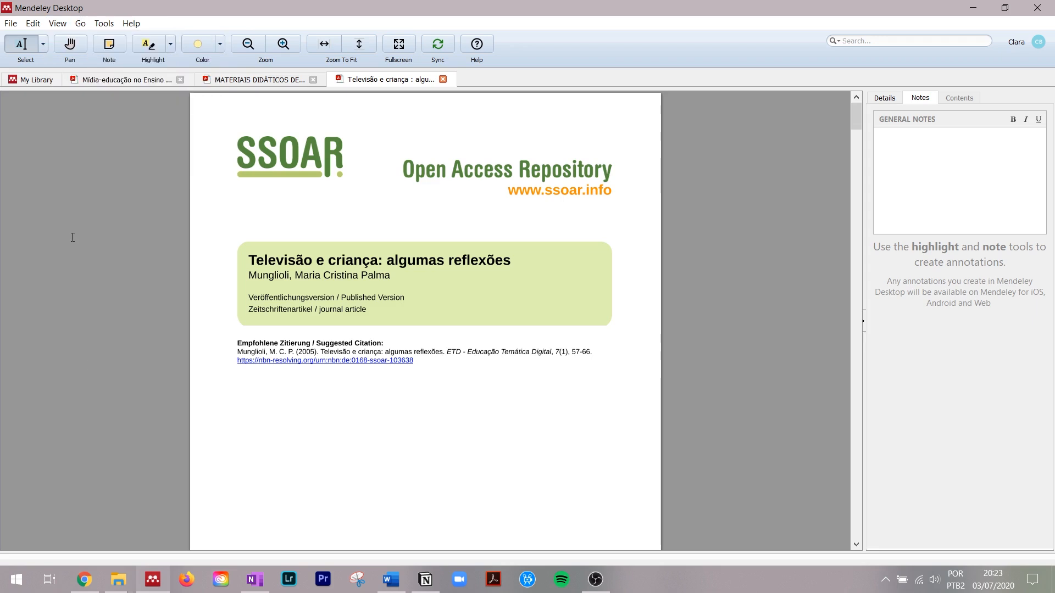
Step: Switch to Chrome to view the "girar pdf" search results, and return to Mendeley
left_click(84, 579)
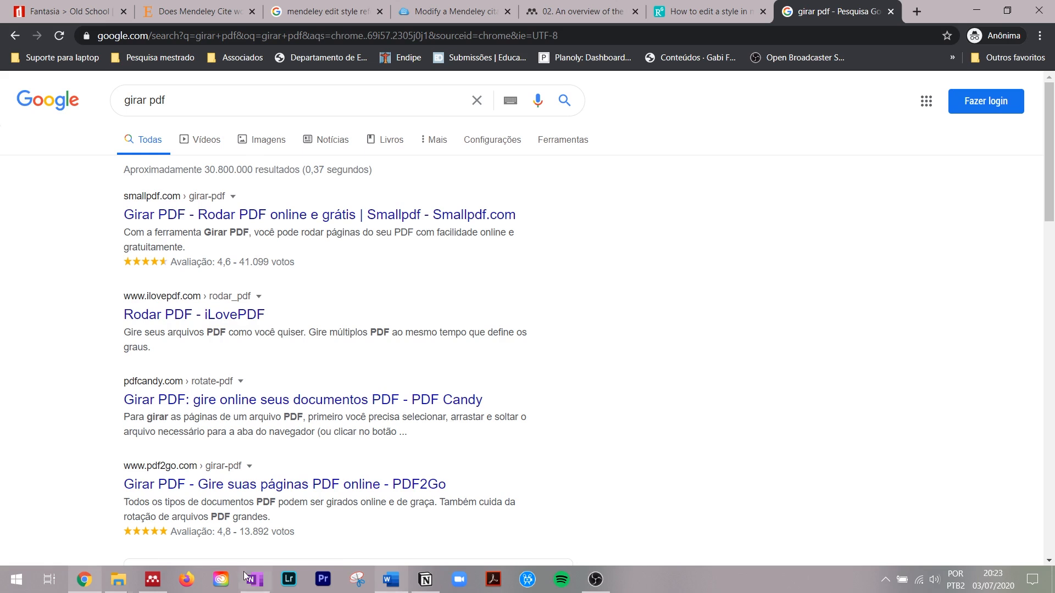
left_click(152, 587)
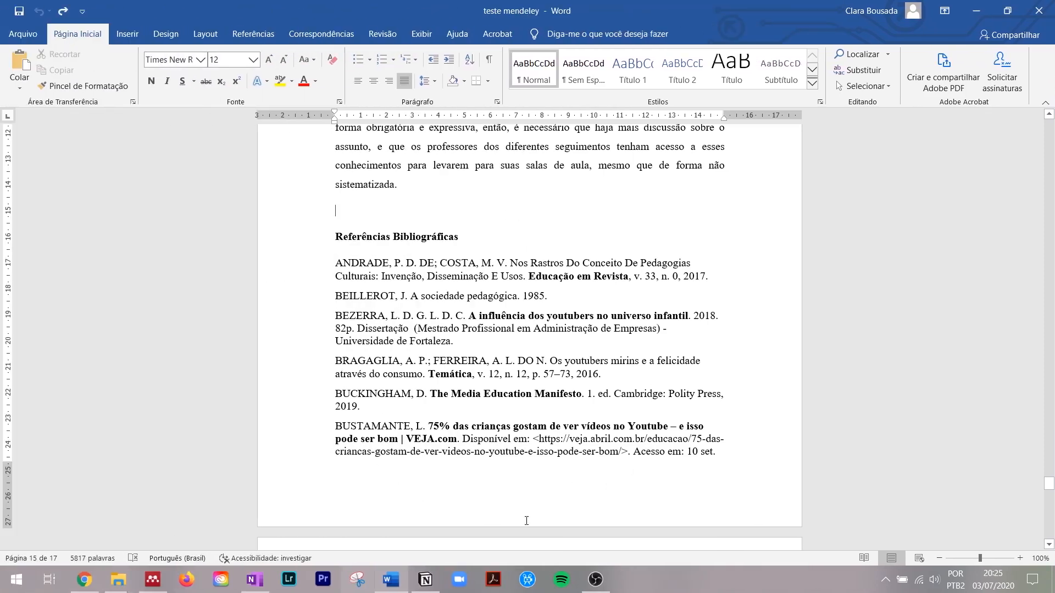
Step: Examine the bibliography under "Referências Bibliográficas" and the Mendeley citation tools in the Word document
left_click(486, 234)
left_click(467, 264)
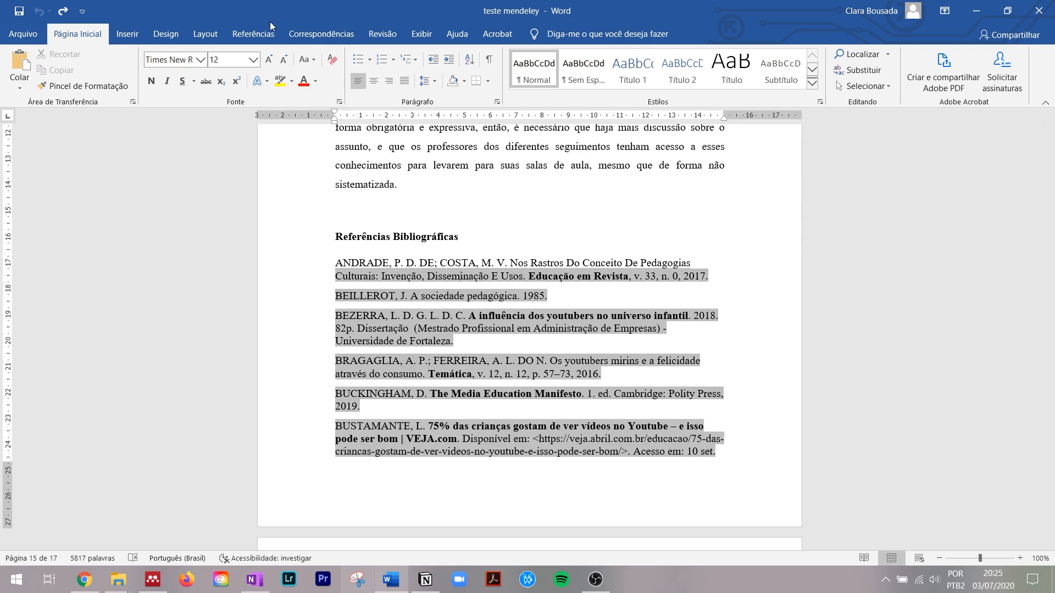
left_click(253, 35)
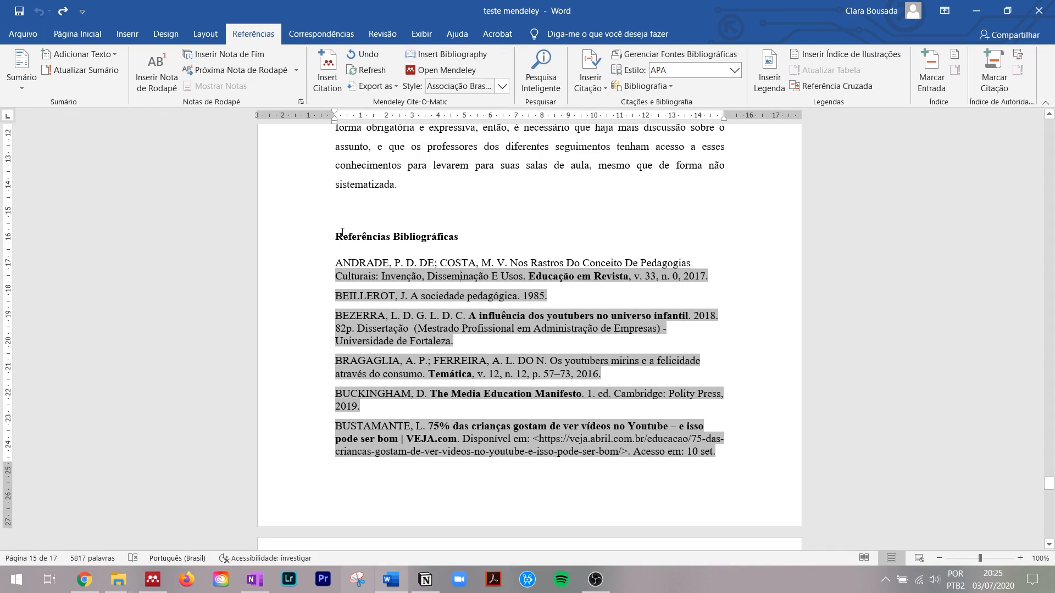
left_click(372, 185)
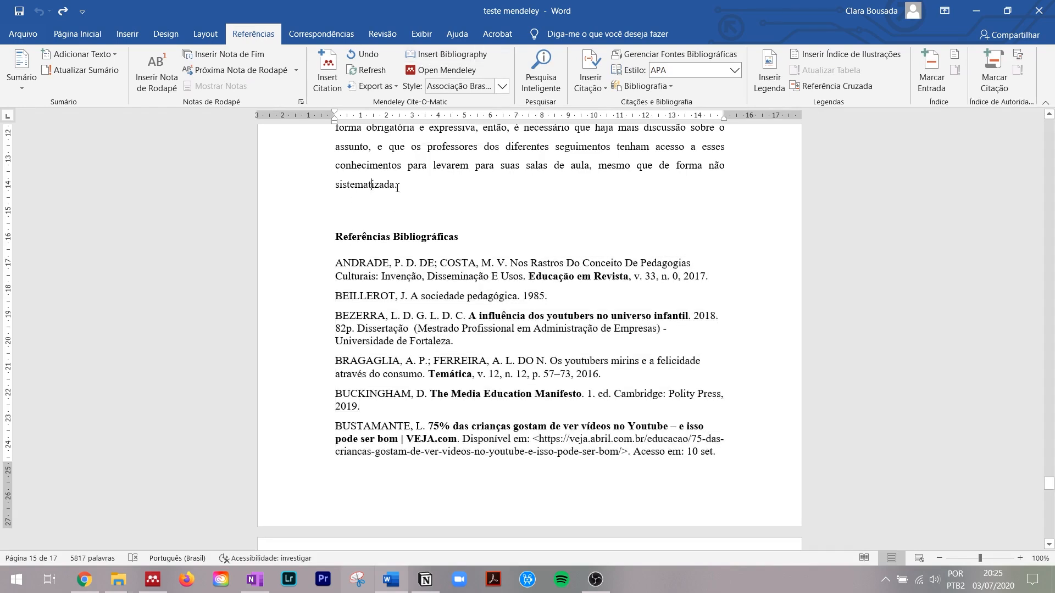
scroll(457, 188, "down", 5)
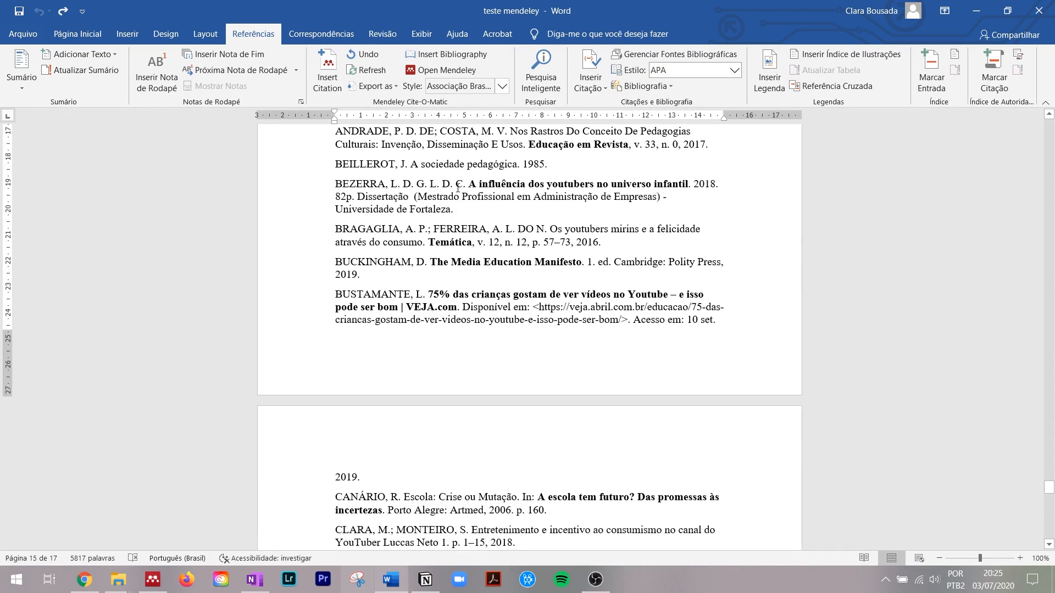
scroll(457, 188, "down", 10)
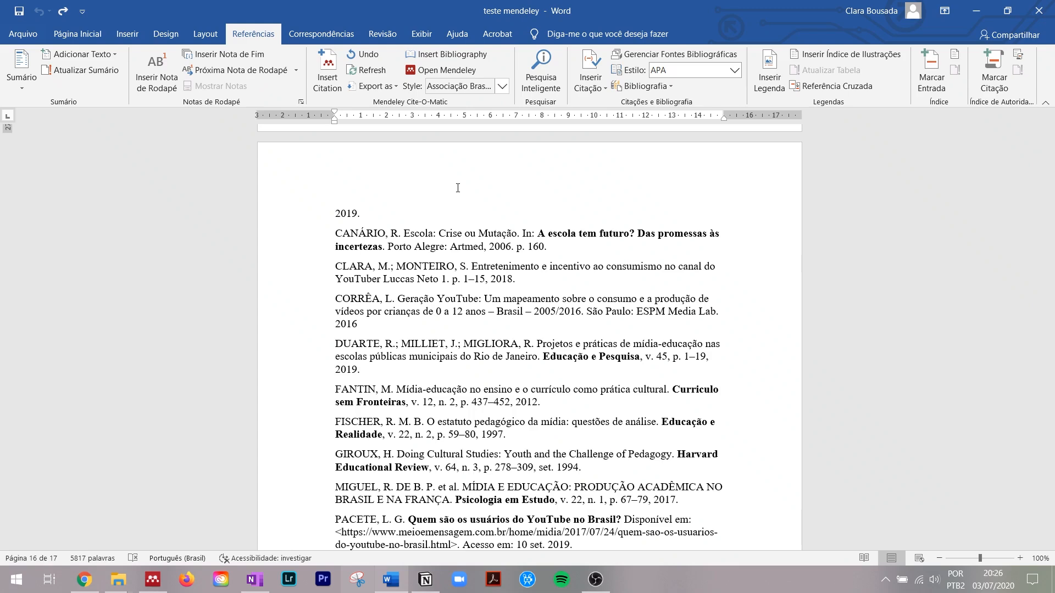
Step: Examine the references under "Referências Bibliográficas", highlighting the "A sociedade pedagógica" entry and the first entry of the list
scroll(458, 188, "down", 20)
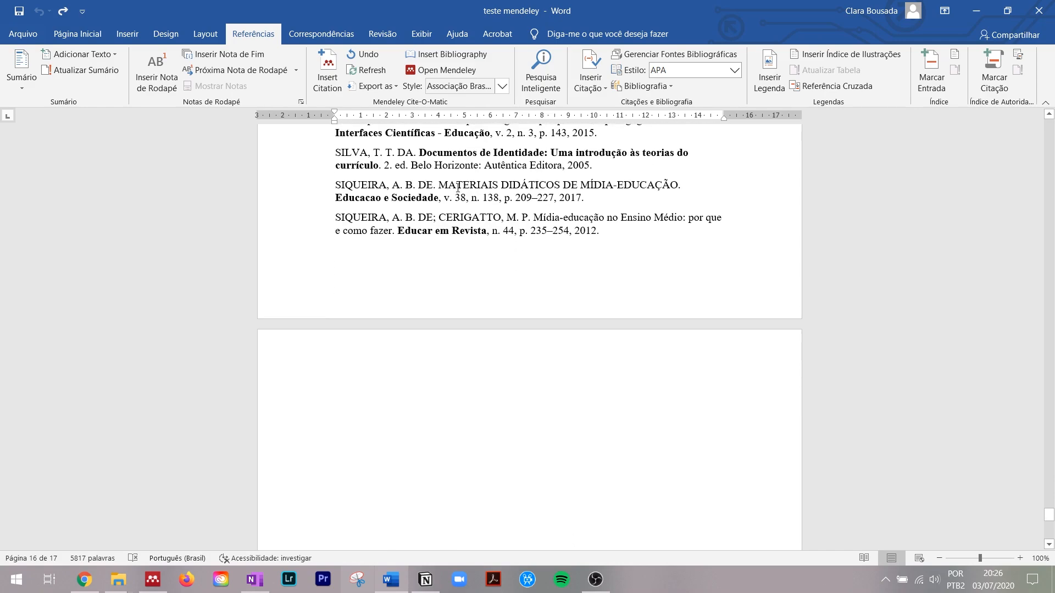
scroll(457, 188, "up", 20)
scroll(457, 188, "up", 18)
scroll(457, 188, "down", 4)
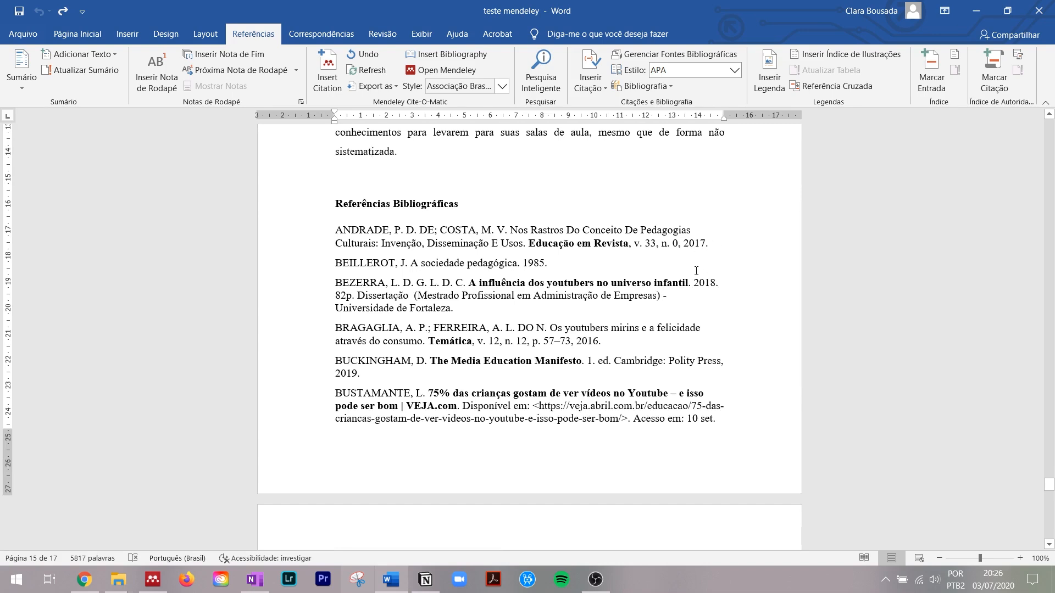
scroll(696, 271, "down", 12)
scroll(696, 271, "up", 12)
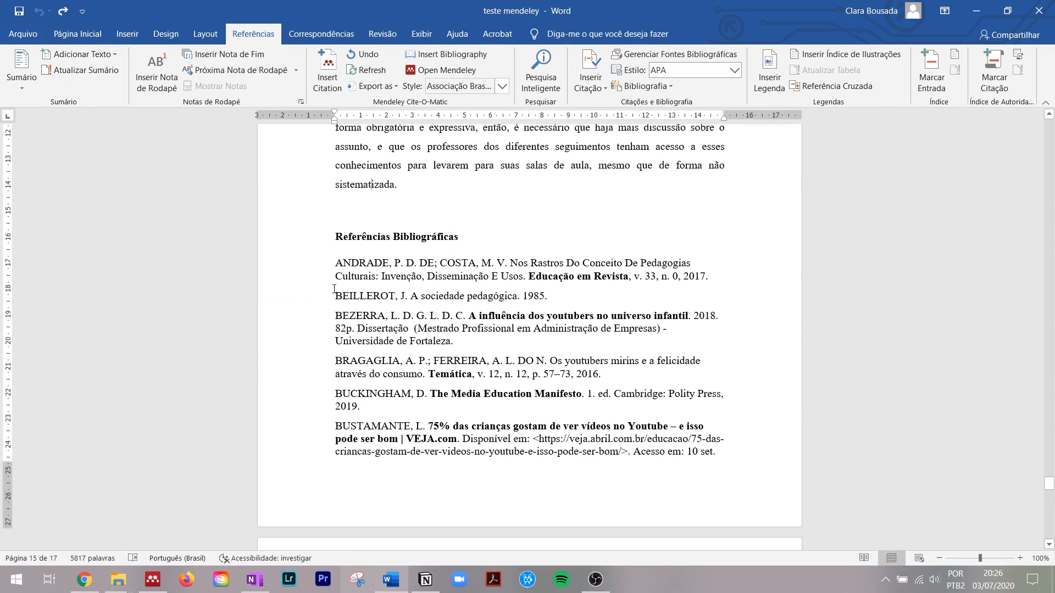
left_click_drag(336, 294, 565, 293)
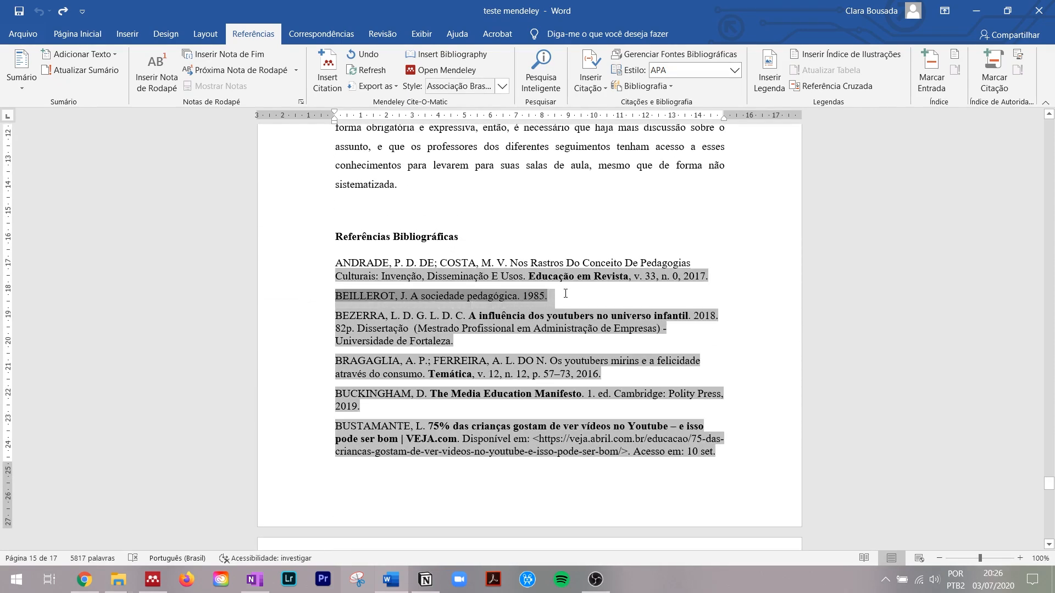
left_click(467, 186)
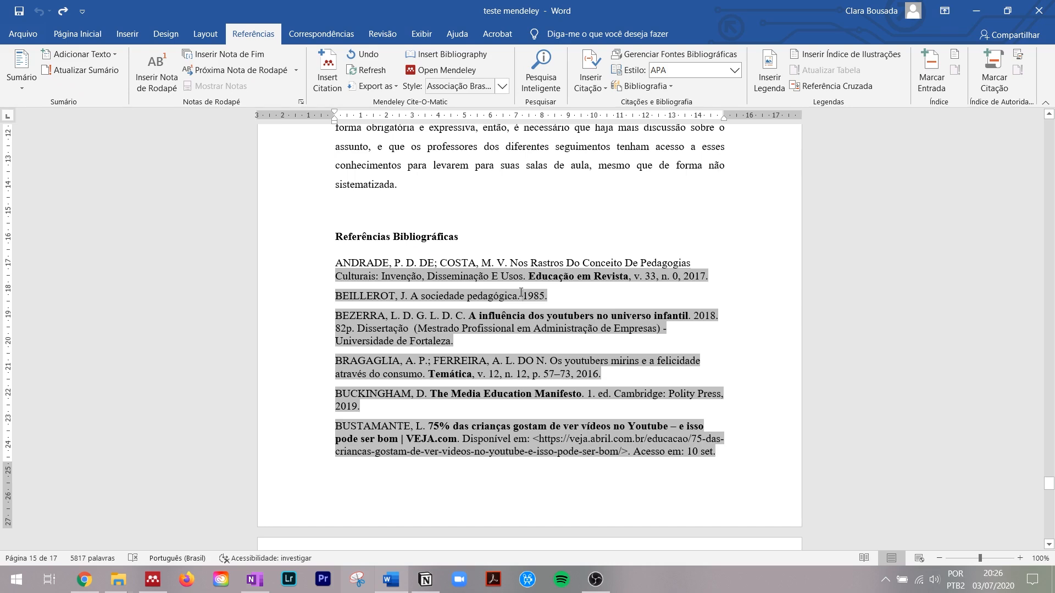
left_click(460, 206)
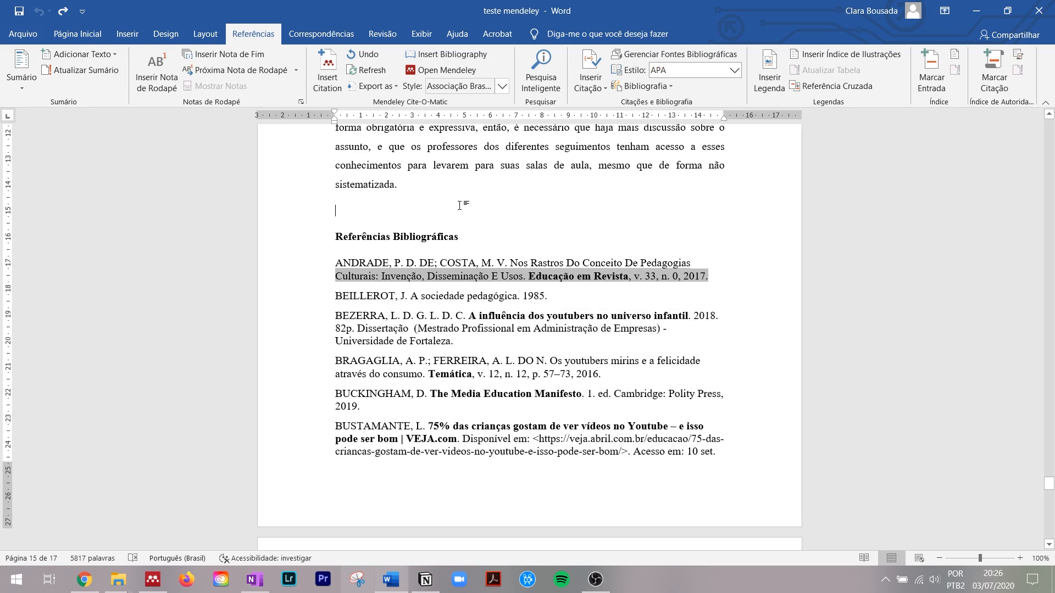
left_click(339, 263)
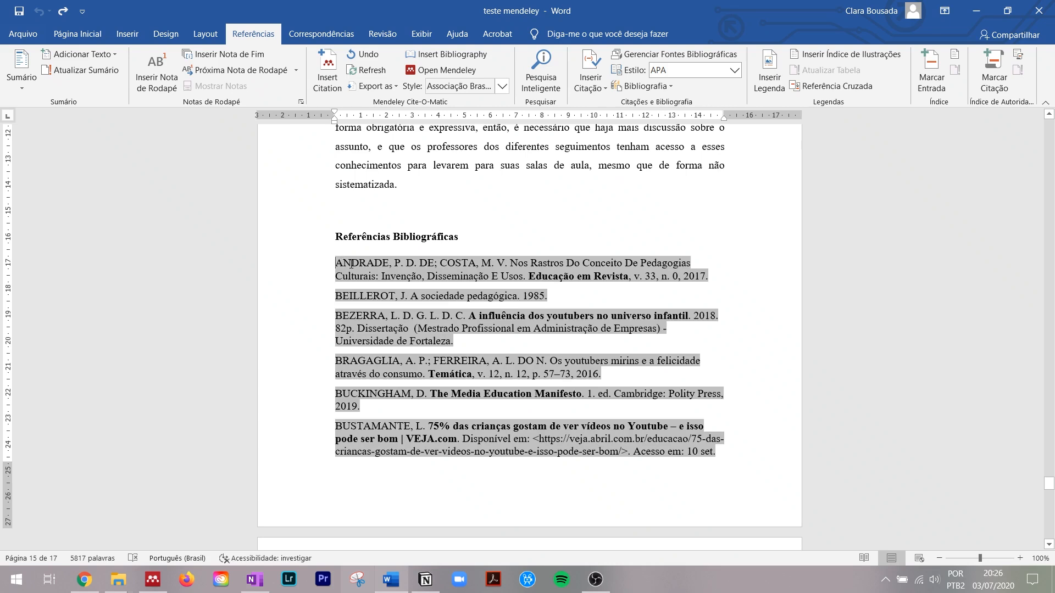
left_click(388, 167)
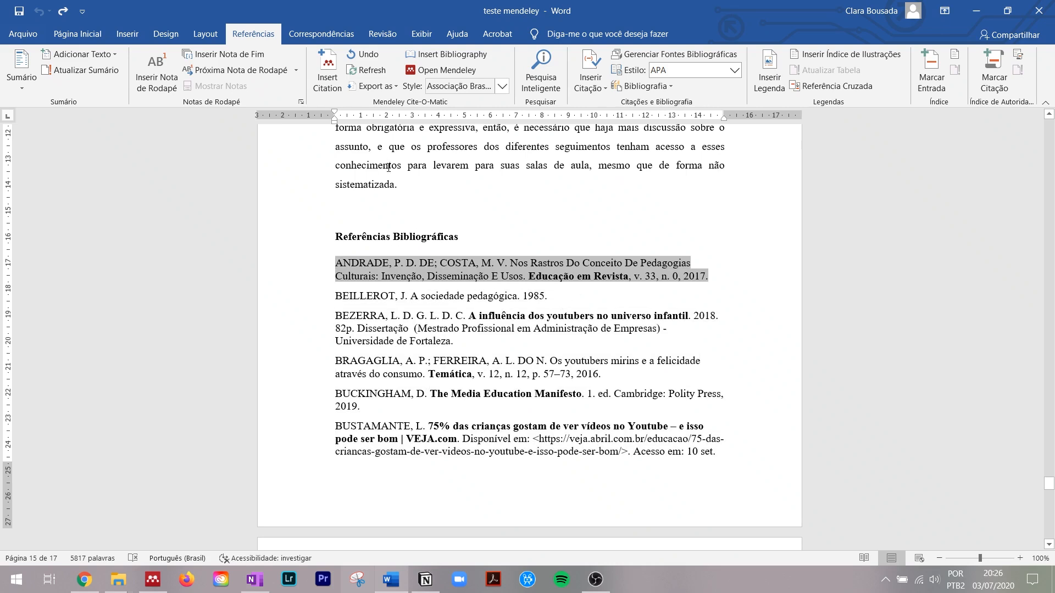
Step: Examine the rest of the bibliography, highlighting "Mestrado Programa de Pós Graduação em Psicologia" in the "Quem não conhece o YouTube?" dissertation reference
scroll(388, 166, "down", 8)
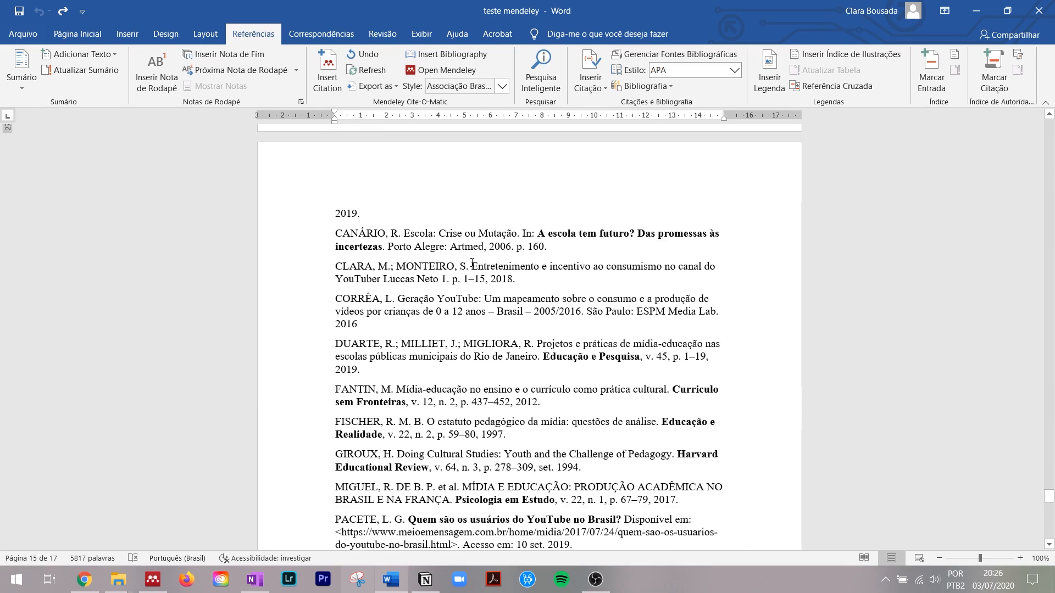
scroll(472, 262, "down", 2)
scroll(472, 263, "down", 4)
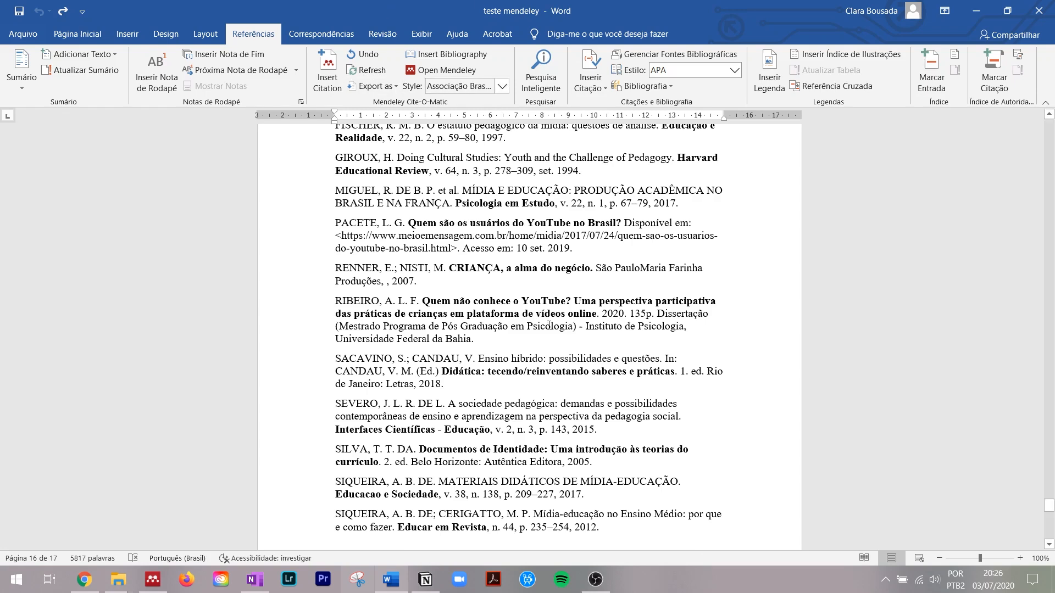
left_click_drag(337, 326, 576, 330)
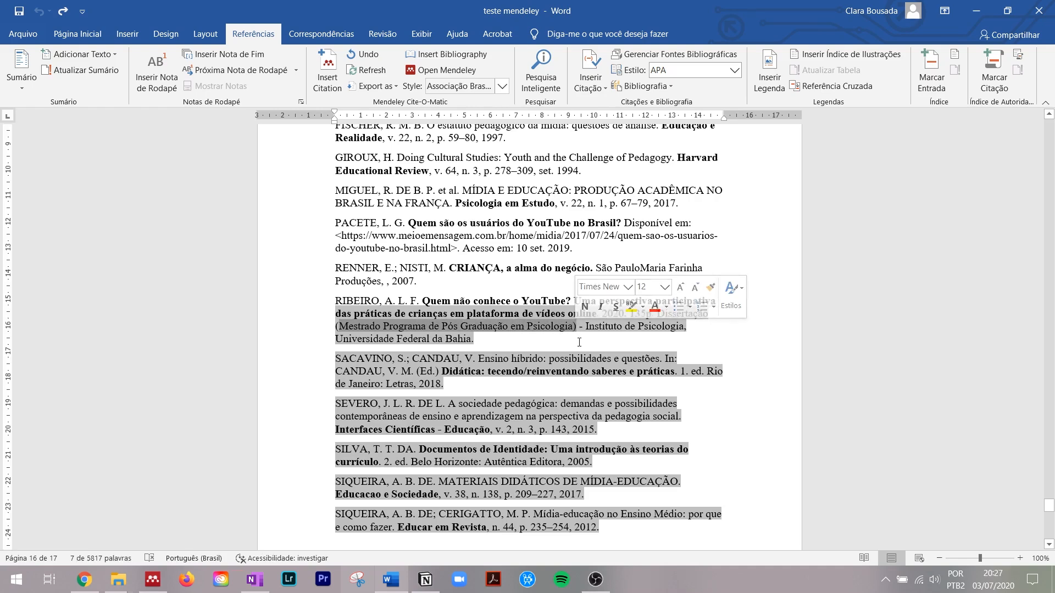
left_click(579, 341)
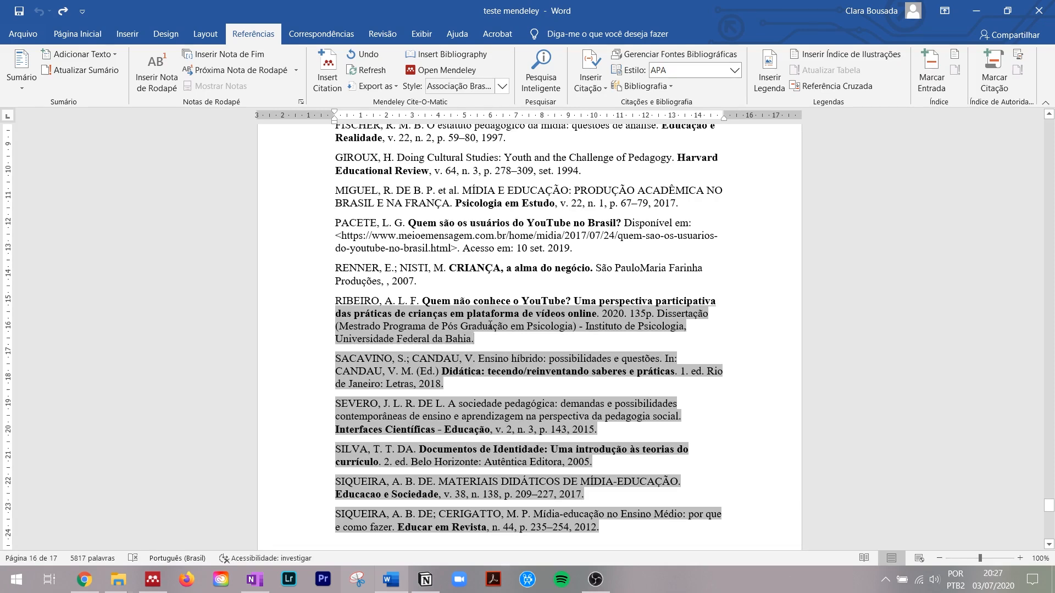
left_click(371, 270)
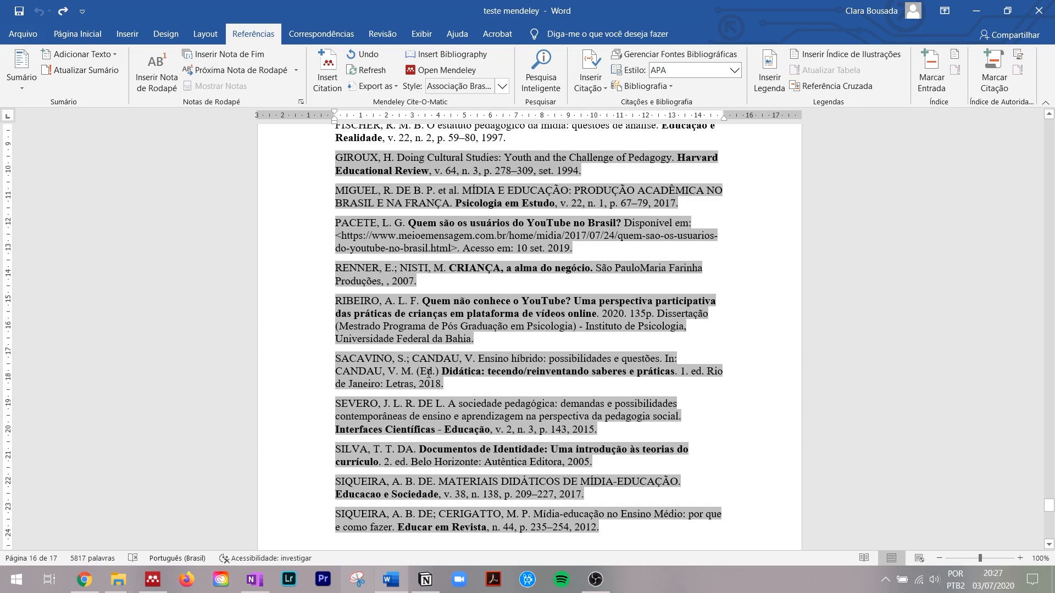
scroll(565, 334, "up", 15)
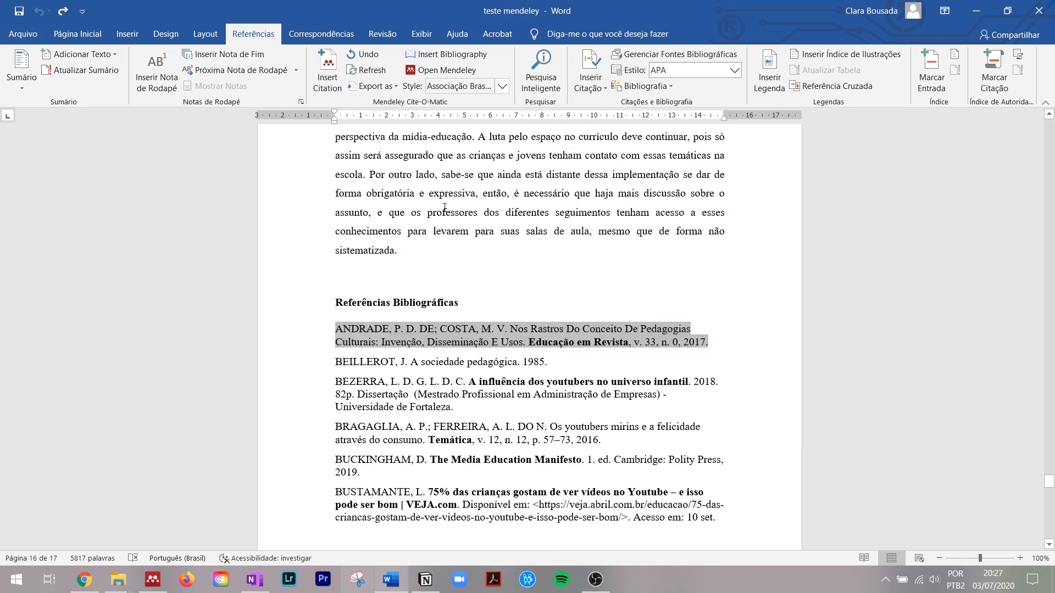
double_click(444, 211)
left_click(372, 284)
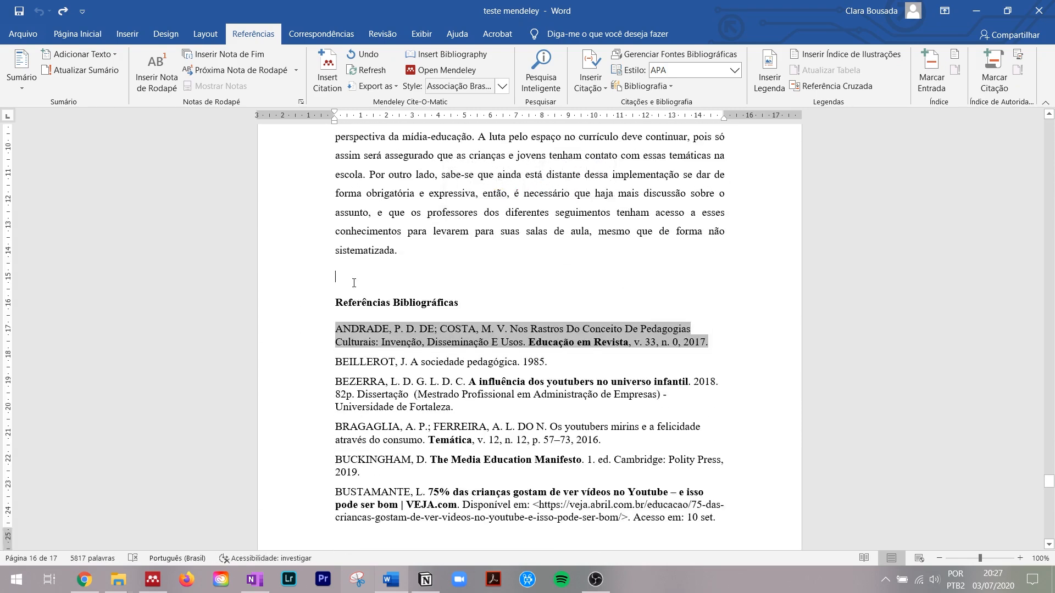
scroll(354, 283, "down", 15)
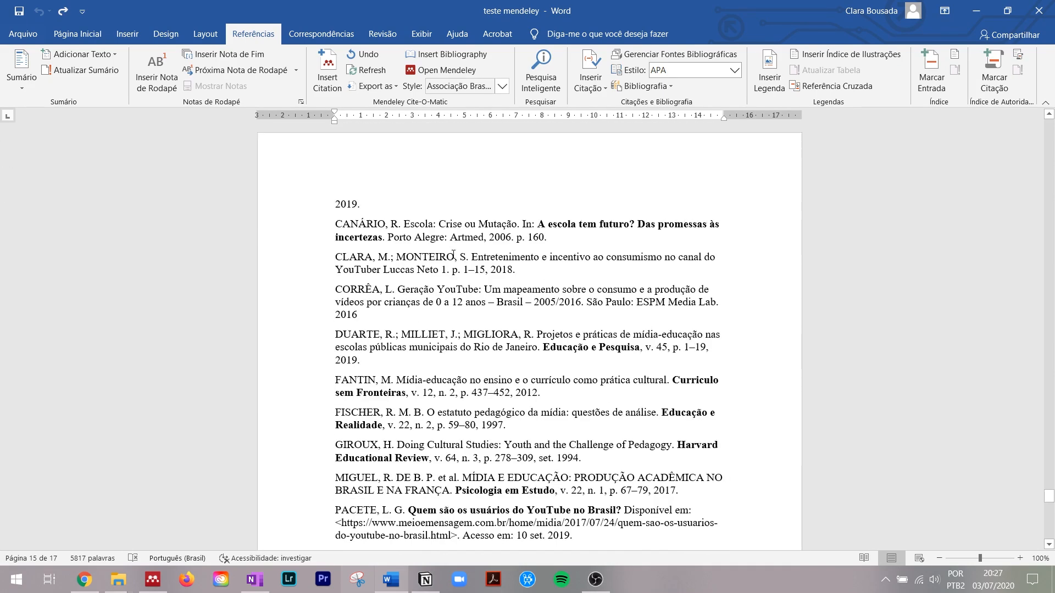
scroll(453, 254, "down", 4)
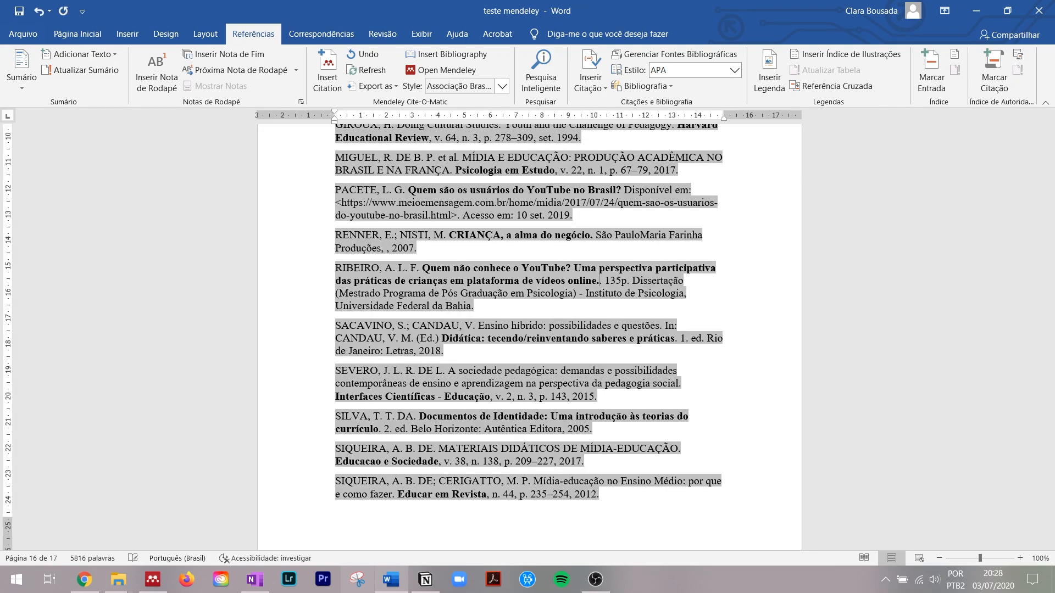
Step: Re-enter the year as "2020." before "135p." in the "Quem não conhece o YouTube?" dissertation reference, removing the extra period
key("BackSpace")
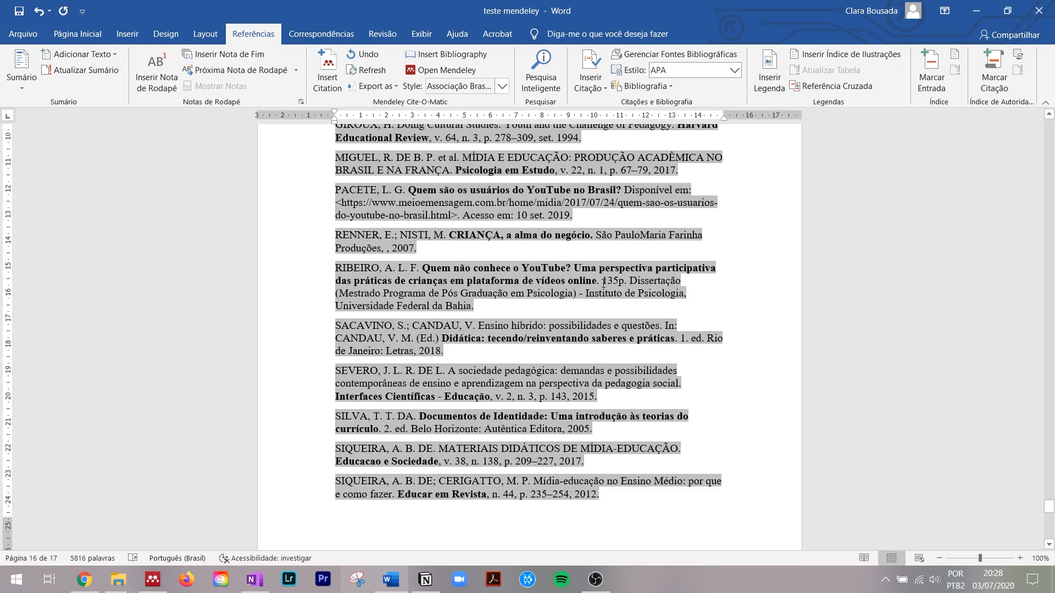
type("2020")
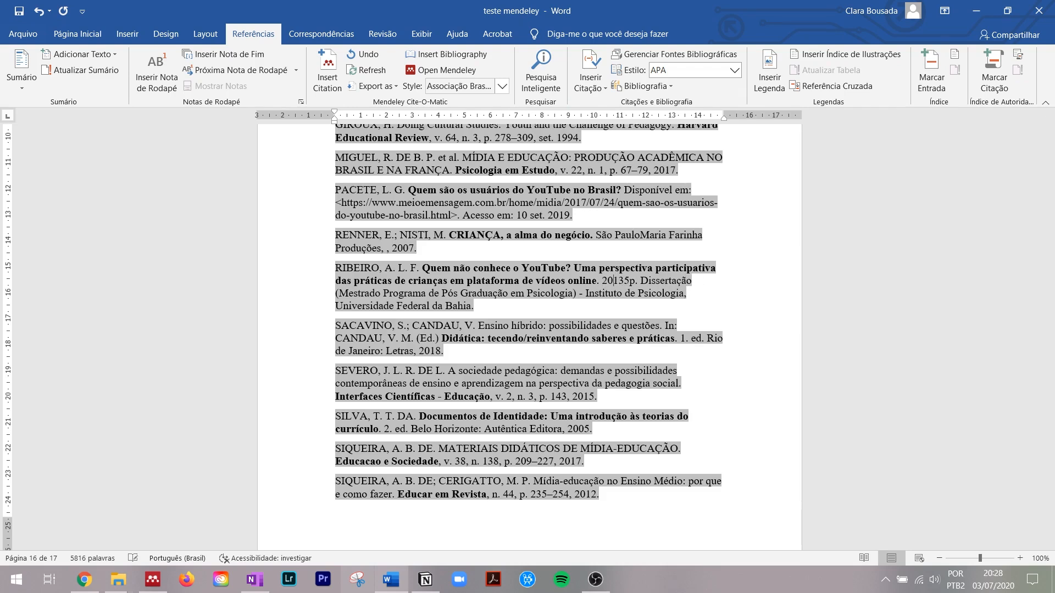
type(".")
left_click(733, 391)
scroll(833, 398, "down", 4)
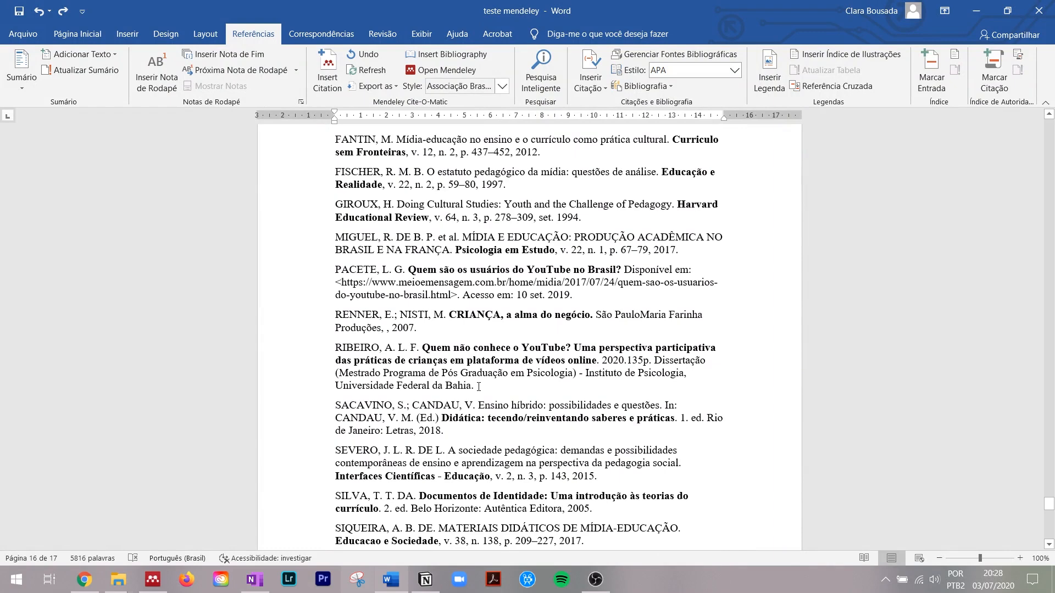
Step: Review the end of the bibliography and the list of available Mendeley citation styles, without changing the style
scroll(479, 353, "down", 4)
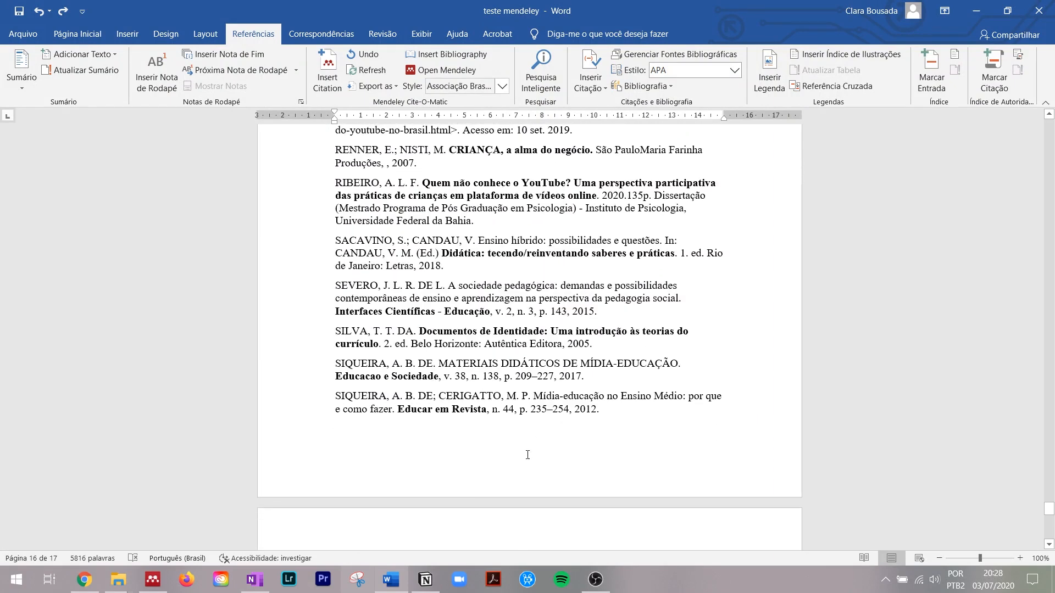
scroll(433, 228, "up", 4)
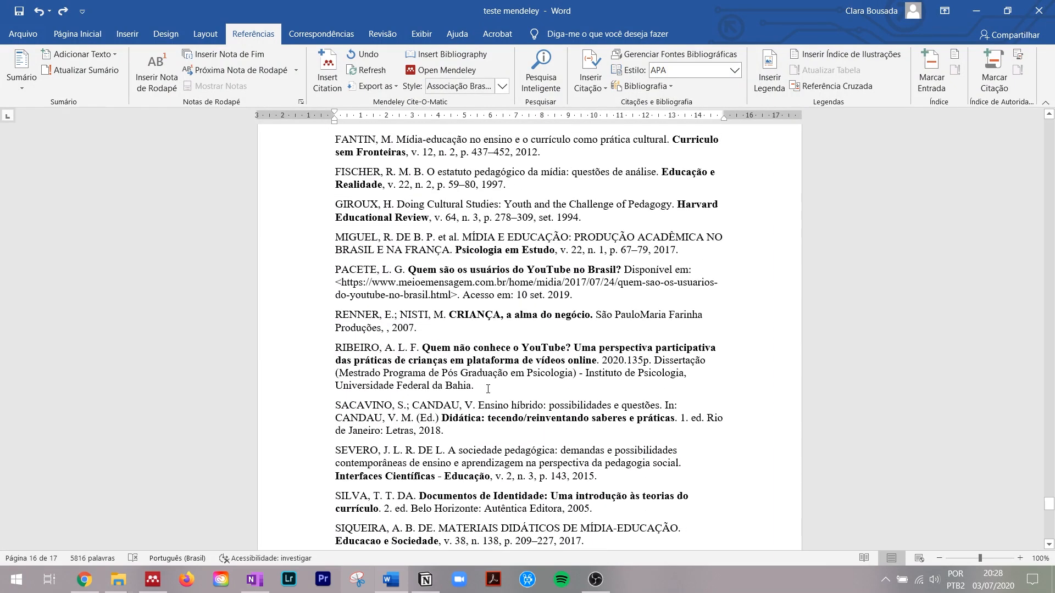
scroll(488, 389, "down", 2)
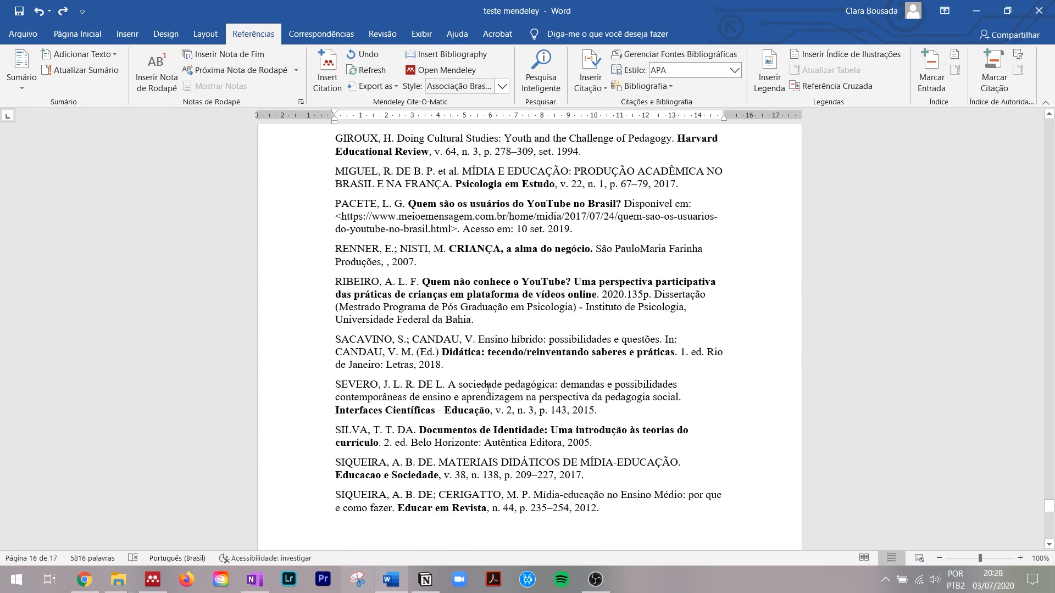
left_click(501, 86)
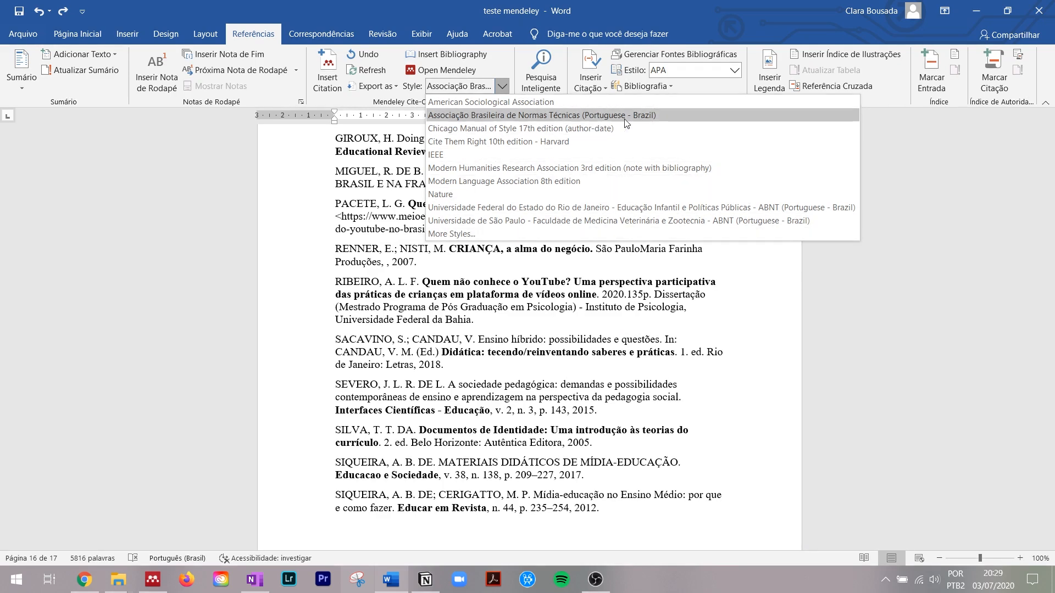
left_click(475, 122)
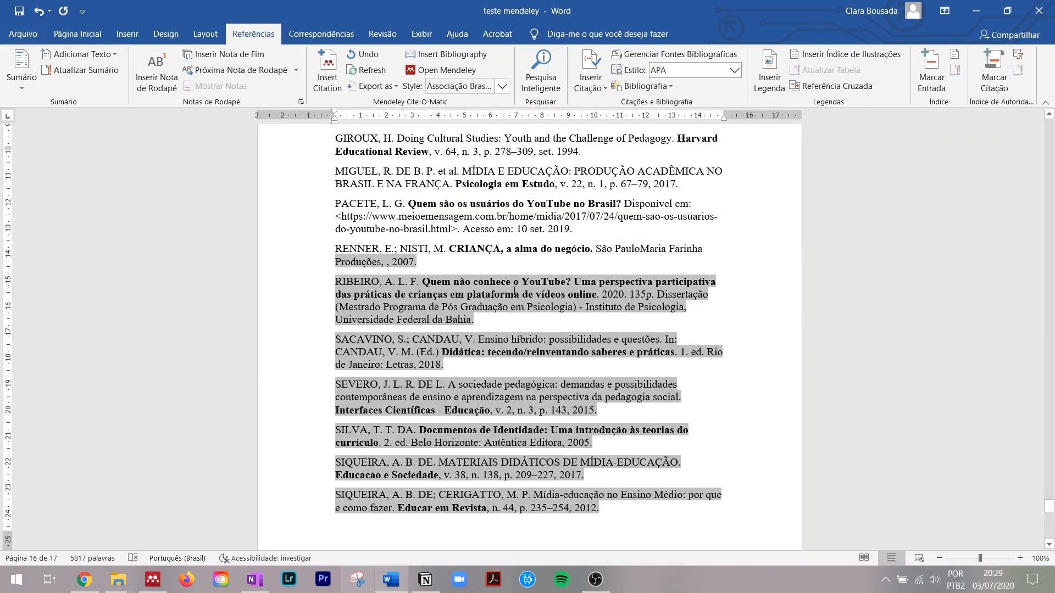
Step: Try refreshing the Mendeley bibliography, highlight the regenerated "Quem não conhece o YouTube?" reference, and undo the refresh
left_click(364, 71)
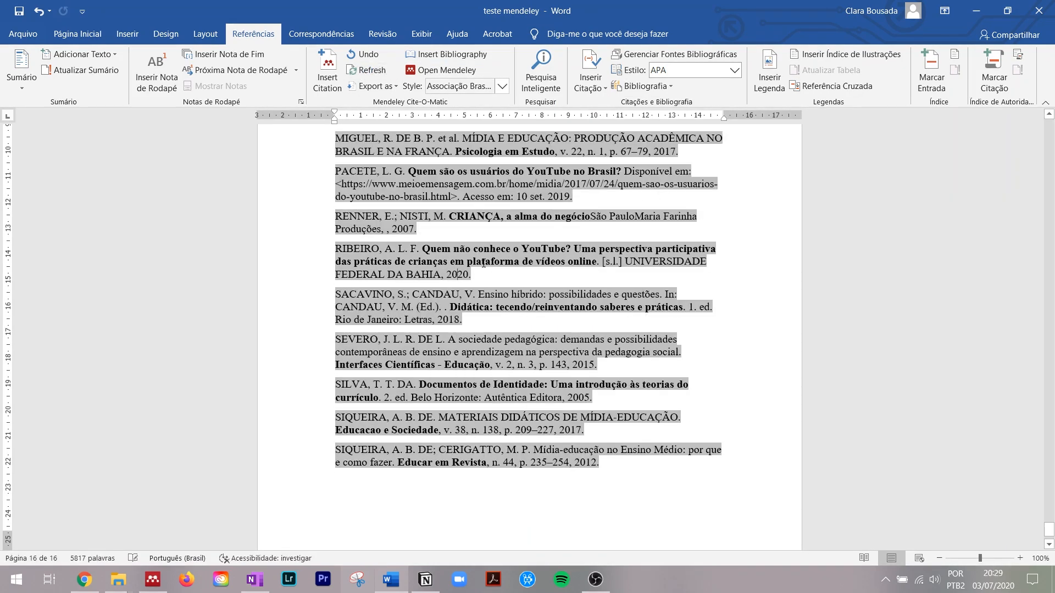
left_click_drag(483, 264, 335, 248)
left_click_drag(476, 277, 331, 243)
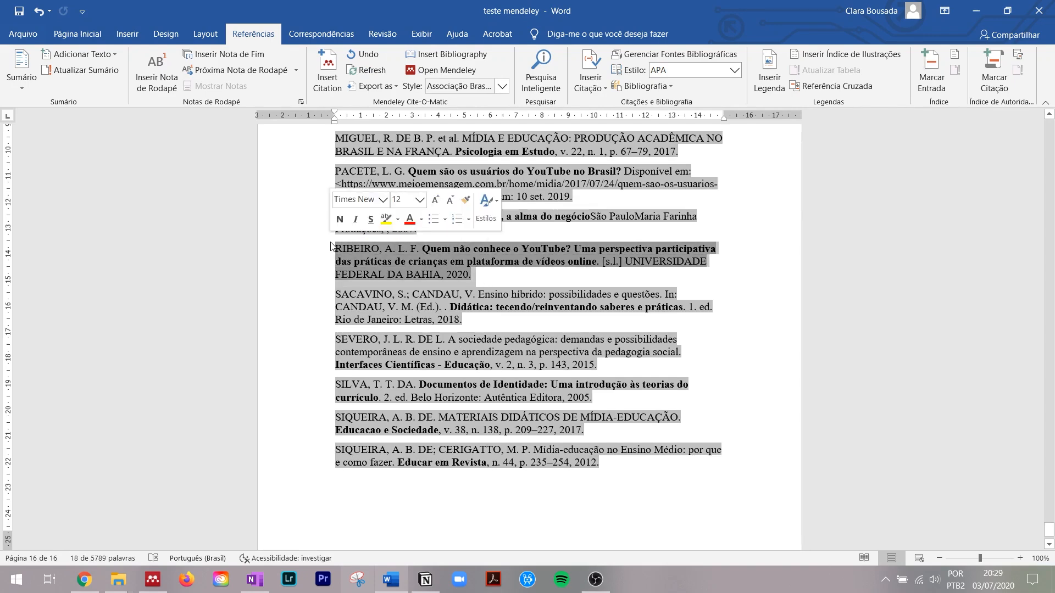
key("ctrl+z")
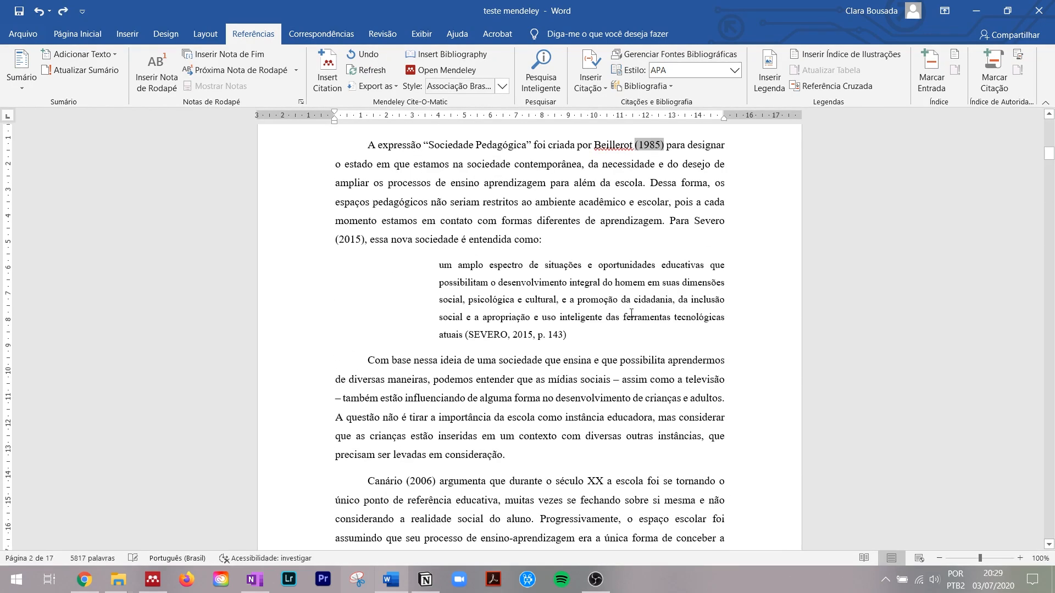
Step: Select all the references under "Referências Bibliográficas" and justify their paragraphs
mouse_move(1049, 154)
left_mouse_down()
mouse_move(1051, 504)
mouse_move(1053, 468)
left_mouse_up()
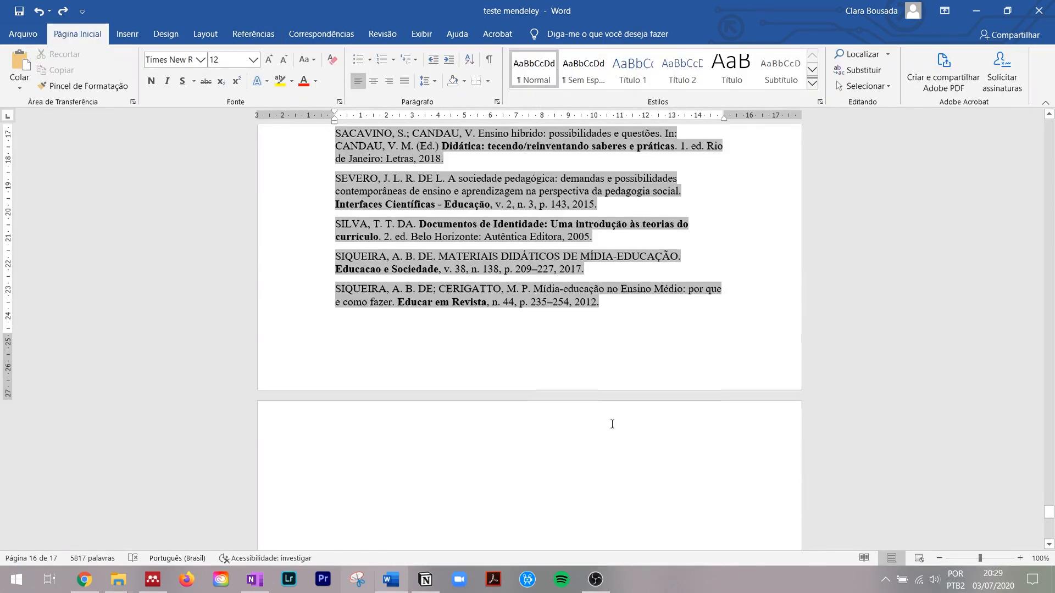
scroll(614, 431, "up", 4)
left_click_drag(617, 460, 306, 343)
scroll(798, 395, "down", 4)
scroll(798, 395, "down", 6)
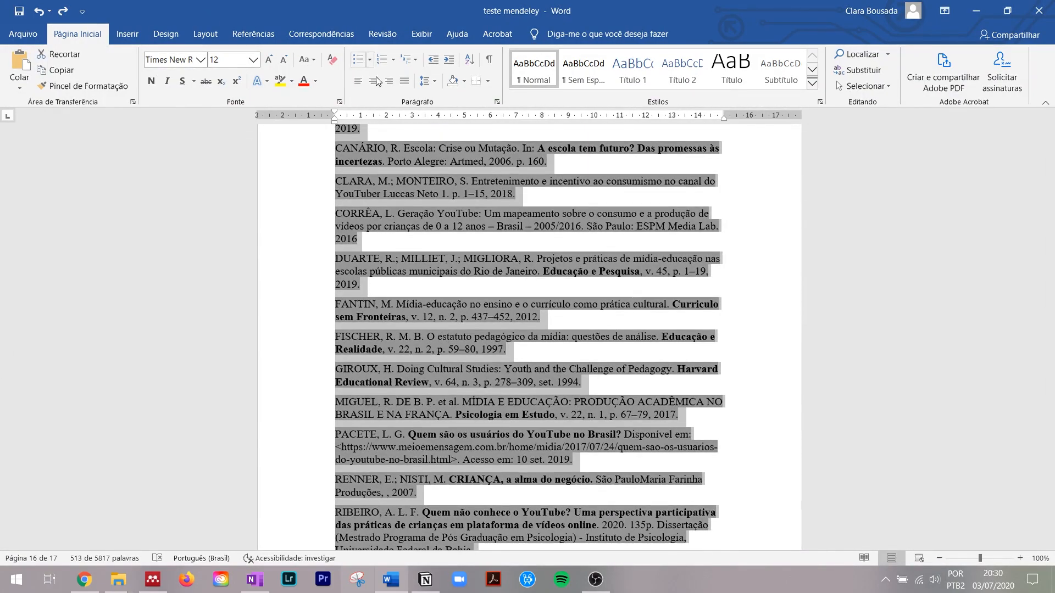
left_click(404, 81)
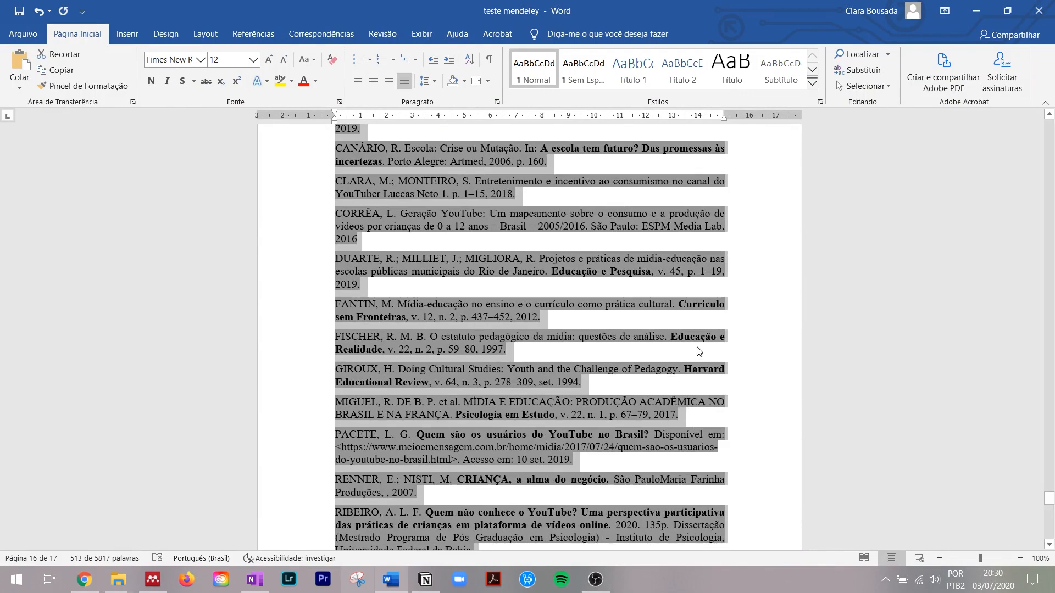
scroll(660, 324, "up", 8)
scroll(659, 324, "up", 3)
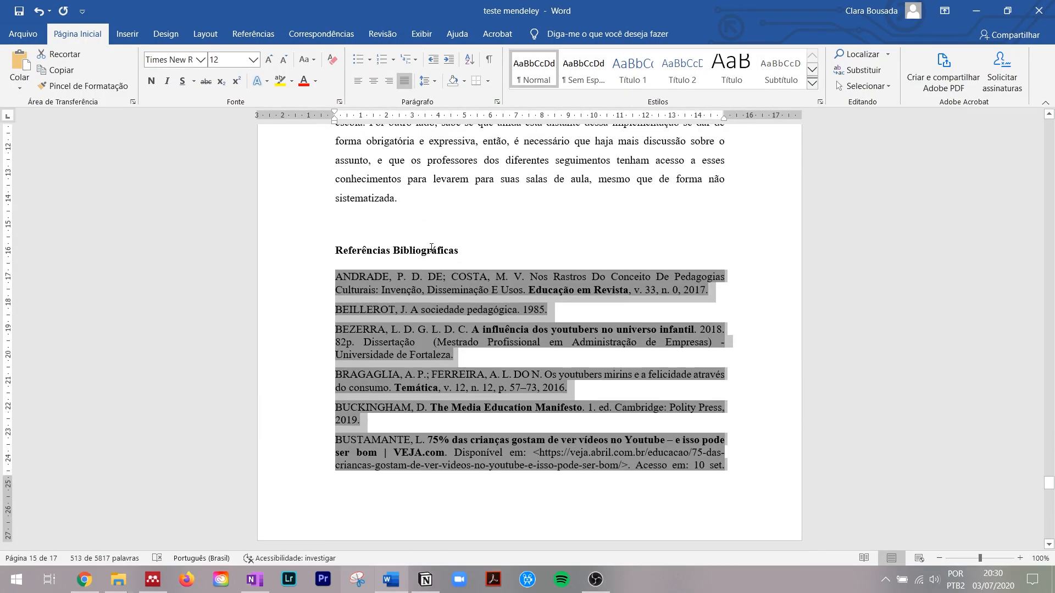
Step: Try shifting the left indent of the first reference beyond the margin, and return it to the left margin
left_click(432, 250)
left_click(339, 281)
mouse_move(334, 122)
left_mouse_down()
mouse_move(403, 128)
mouse_move(333, 139)
mouse_move(386, 151)
mouse_move(331, 159)
left_mouse_up()
left_click(331, 159)
left_click_drag(328, 116, 344, 132)
key("ctrl+z")
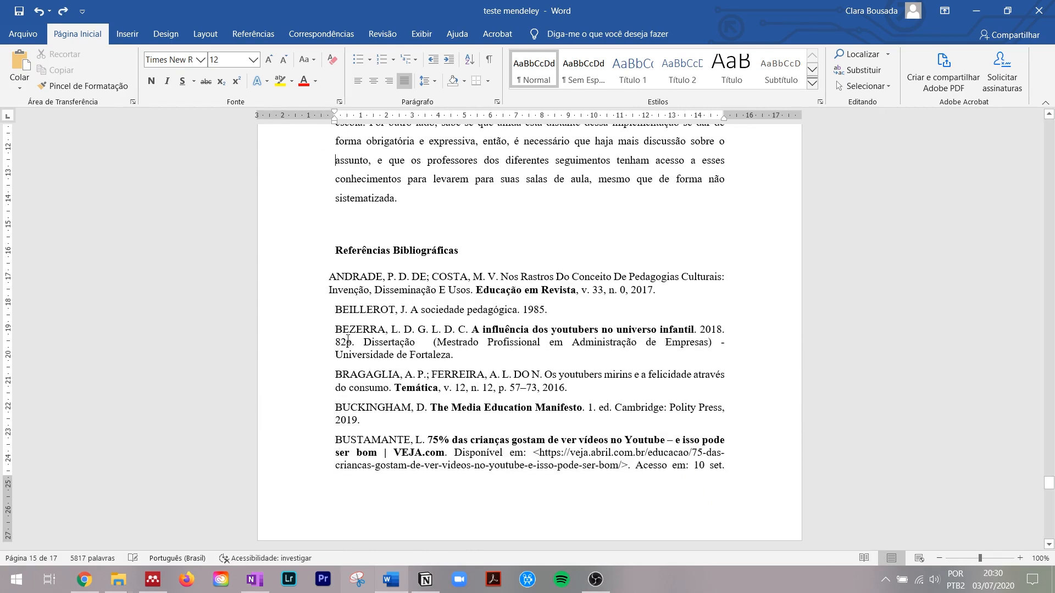
left_click(330, 275)
left_click_drag(328, 117, 334, 120)
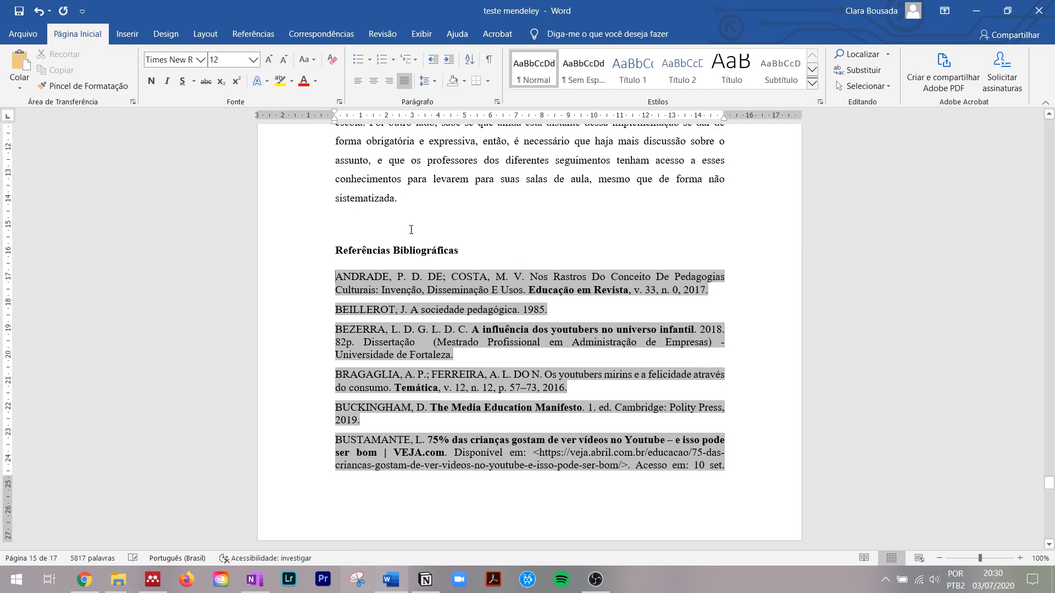
Step: Check the justified references through to the end of the bibliography
left_click(483, 251)
scroll(505, 282, "down", 8)
scroll(505, 282, "down", 10)
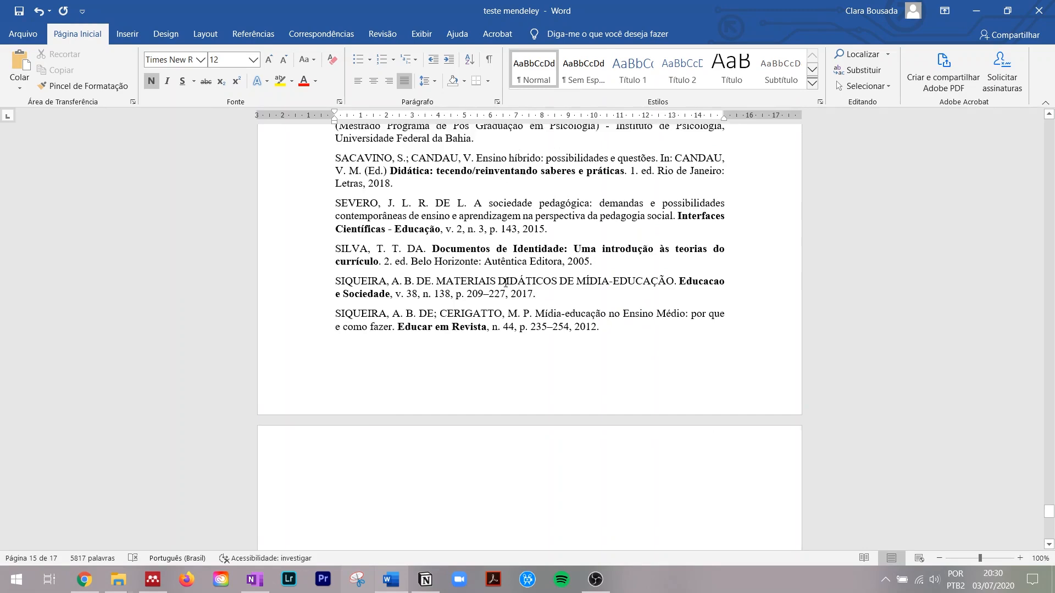
Step: Return to the "Referências Bibliográficas" heading and select it with all the references beneath it
scroll(531, 317, "up", 2)
scroll(531, 317, "up", 7)
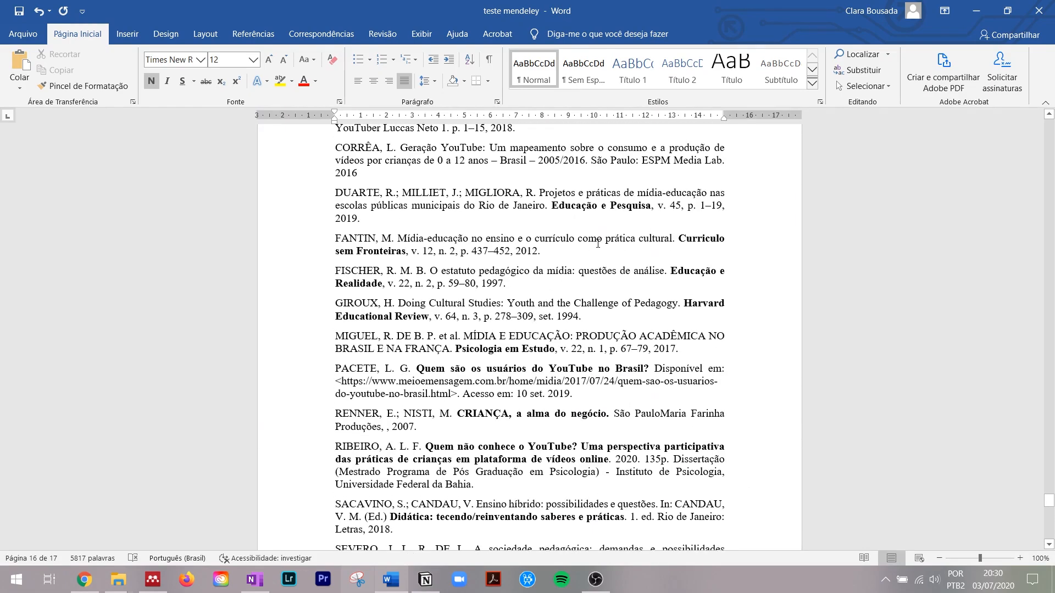
scroll(604, 296, "up", 15)
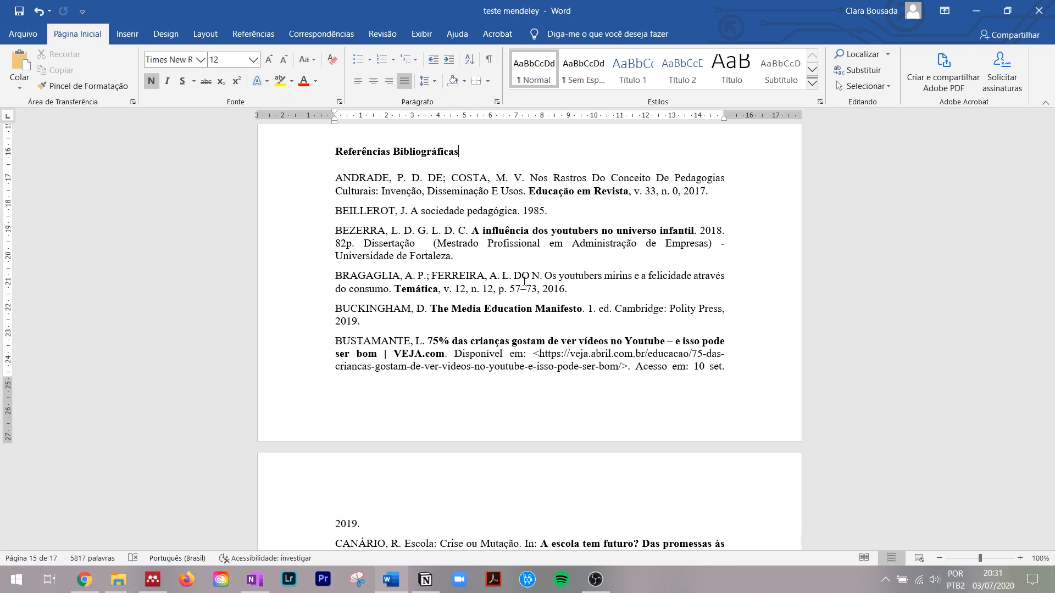
scroll(524, 281, "up", 3)
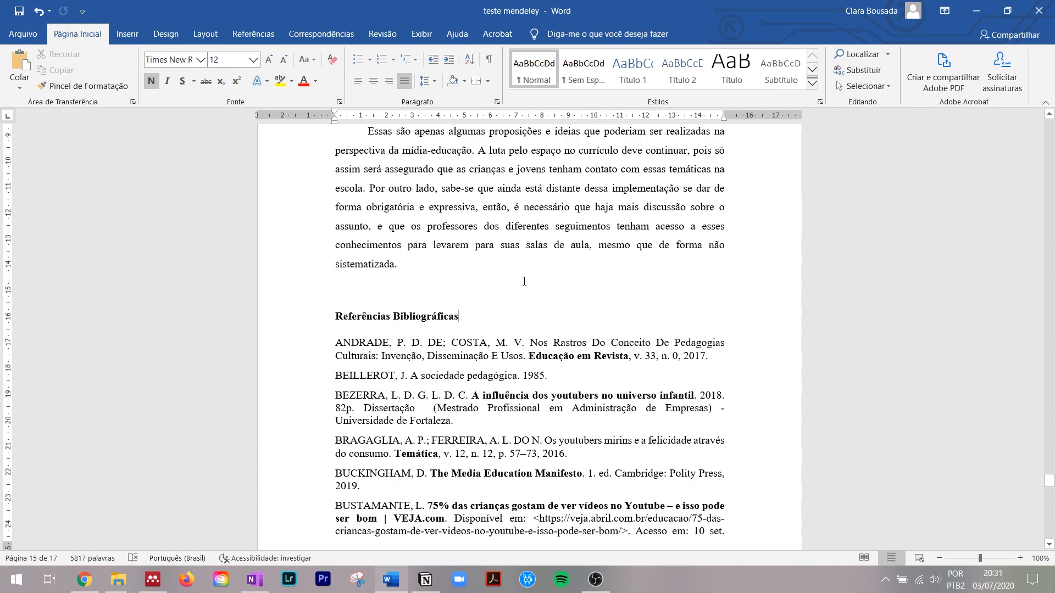
left_click_drag(336, 317, 494, 495)
left_click_drag(705, 462, 704, 462)
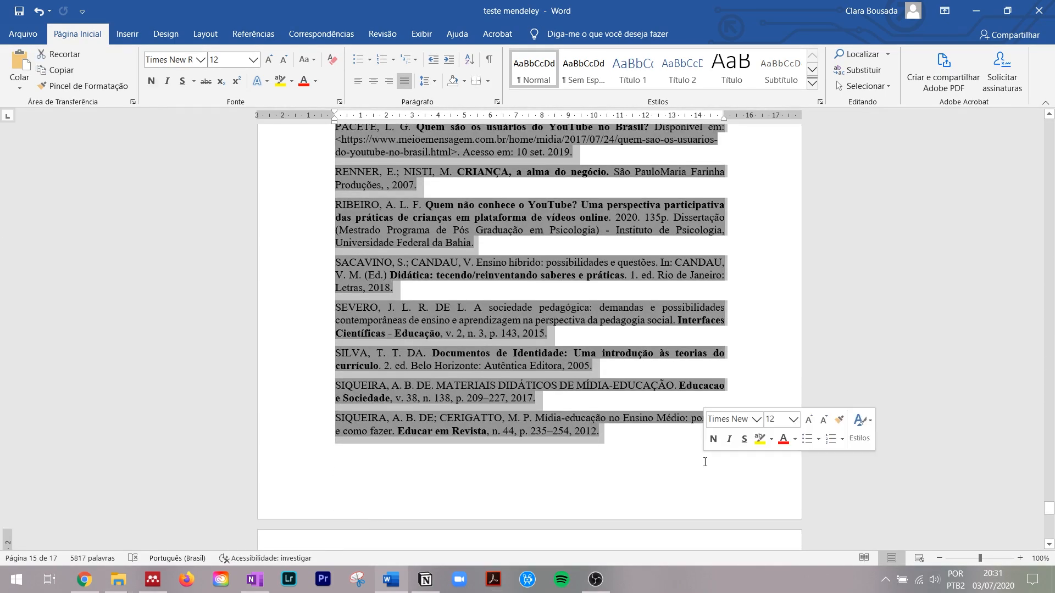
Step: Review the selected references from the last one back to the first, and place the cursor in the first reference
scroll(705, 462, "down", 5)
scroll(704, 462, "up", 3)
scroll(704, 462, "up", 3)
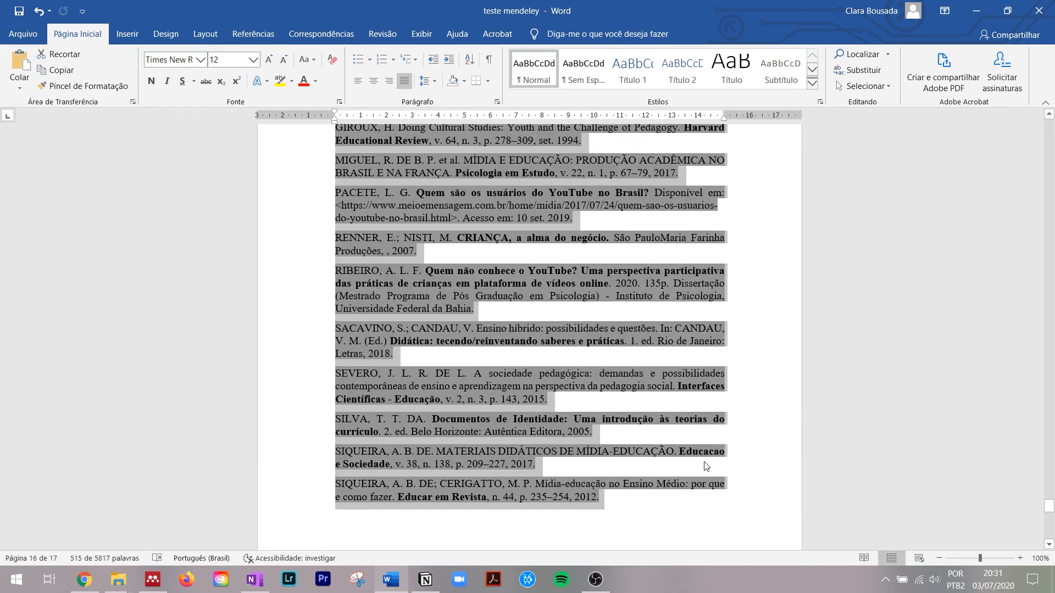
scroll(625, 455, "up", 10)
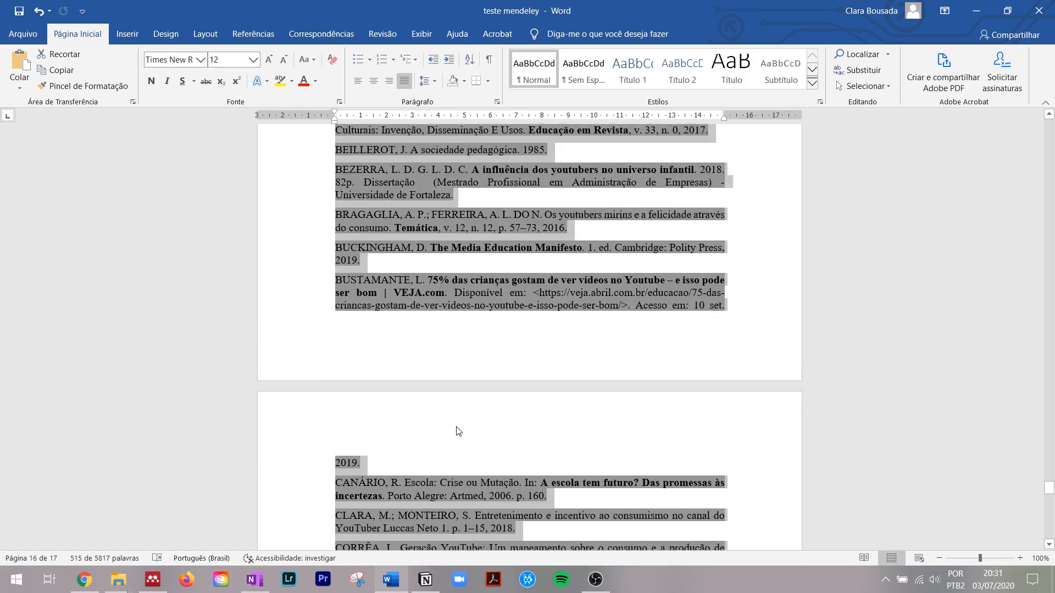
scroll(458, 431, "up", 2)
left_click(339, 232)
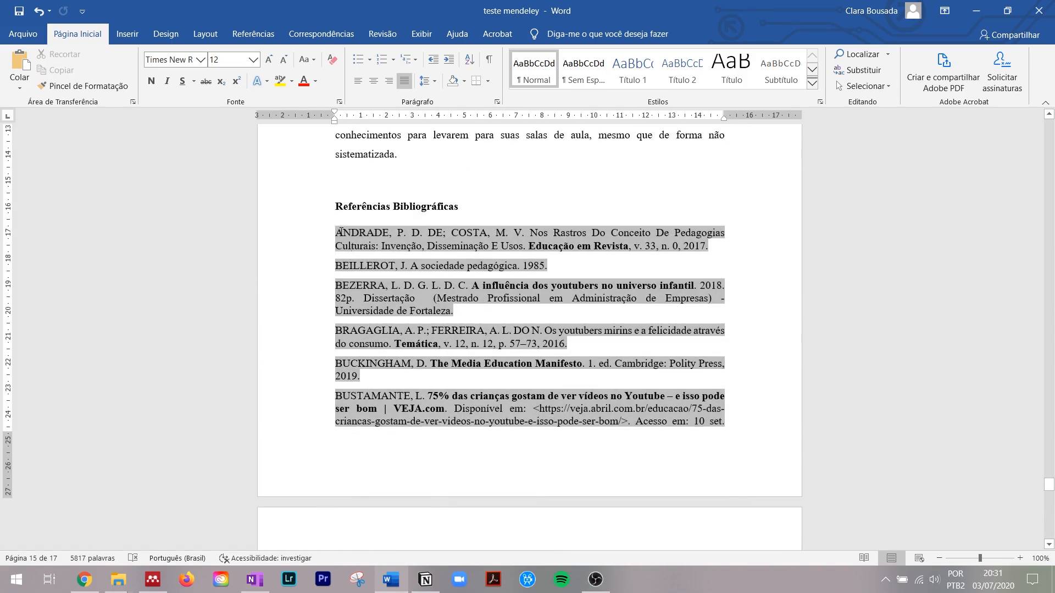
Step: Find the (BUCKINGHAM, 2019) citation in the "representação" paragraph and place the cursor inside it
scroll(517, 345, "up", 5)
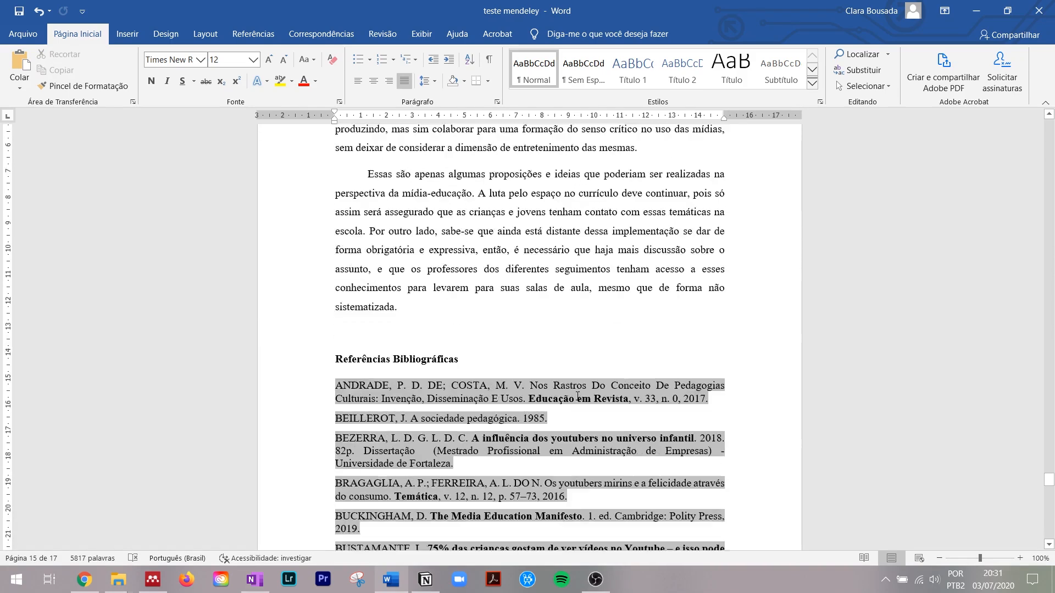
scroll(577, 396, "up", 20)
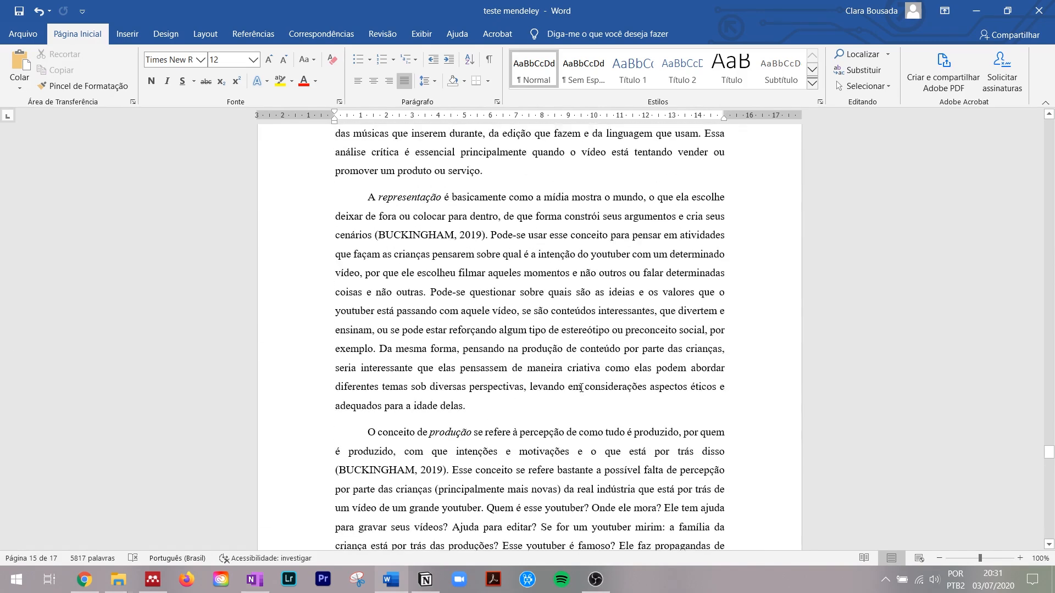
left_click(416, 369)
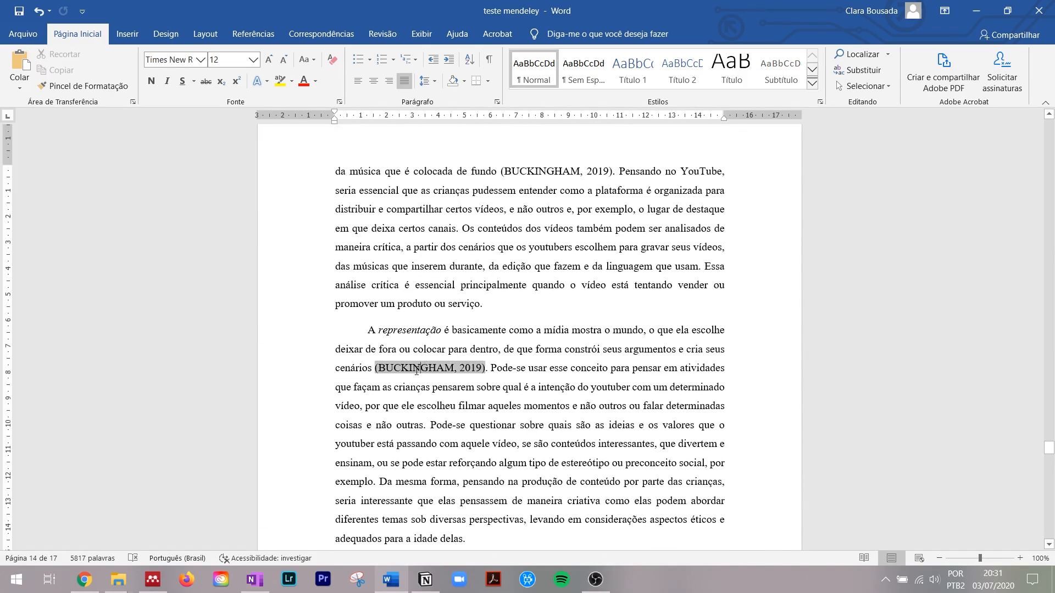
left_click(442, 320)
left_click(432, 372)
Step: Show the Mendeley citation commands and highlight the (BUCKINGHAM, 2019) citation they apply to
left_click(253, 34)
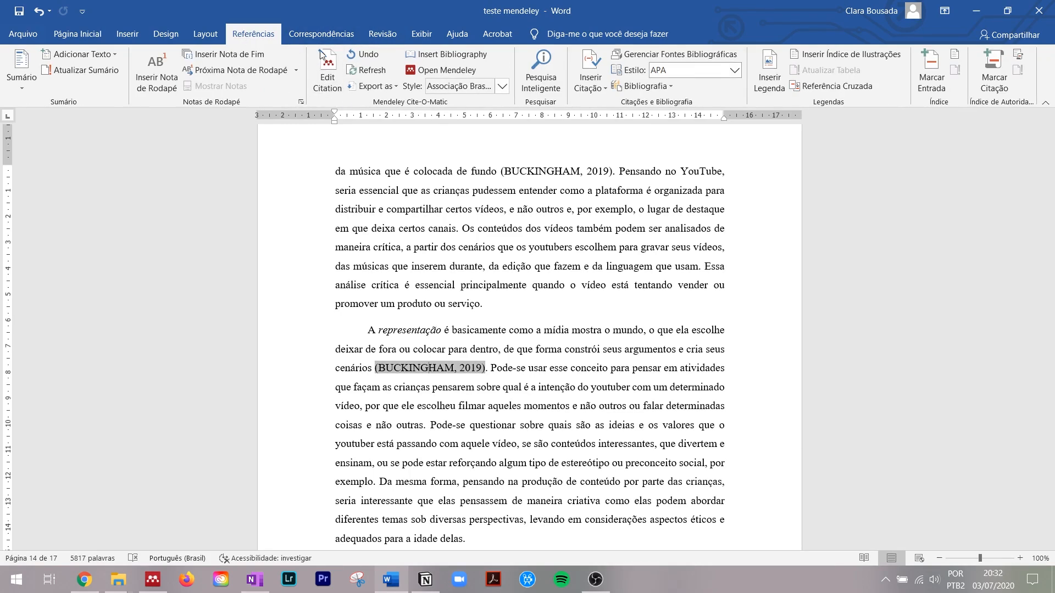
left_click(398, 361)
left_click_drag(379, 370, 486, 370)
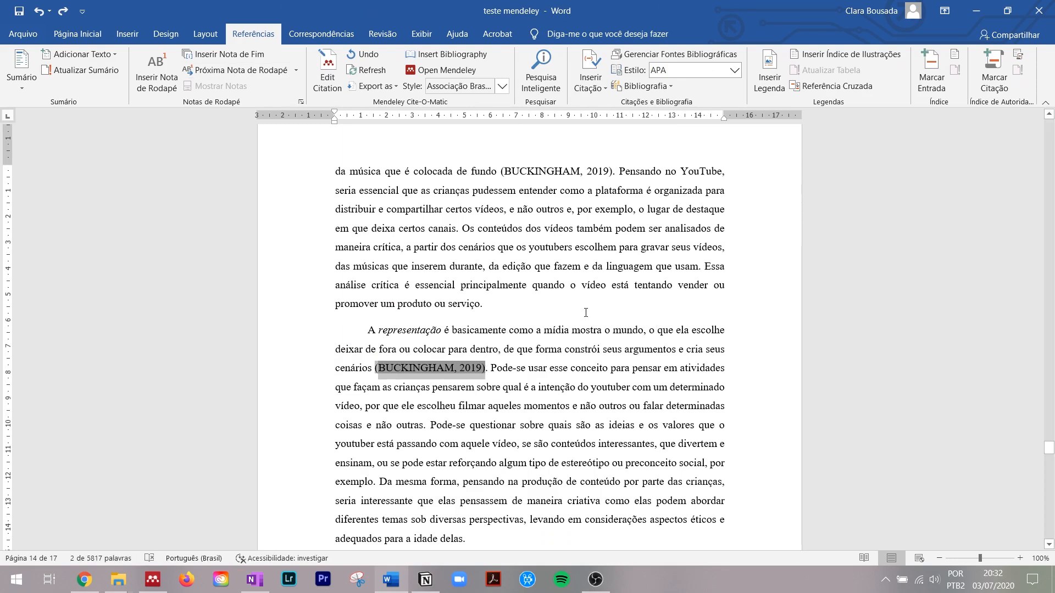
left_click(585, 313)
left_click(431, 368)
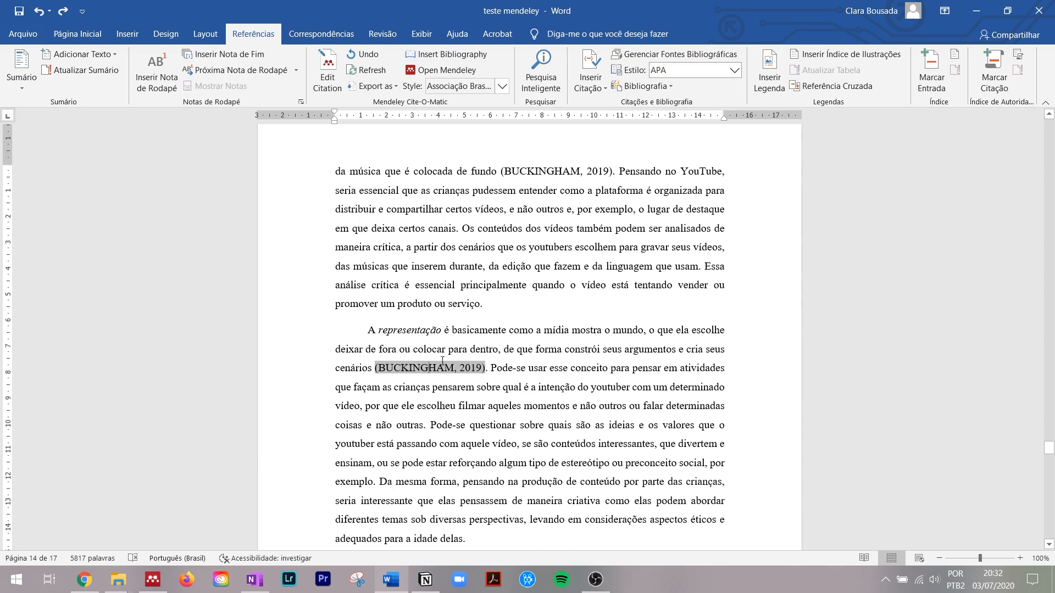
Step: Add a space before the (BUCKINGHAM, 2019) citation, and open Mendeley's citation search there and cancel it
left_click(487, 368)
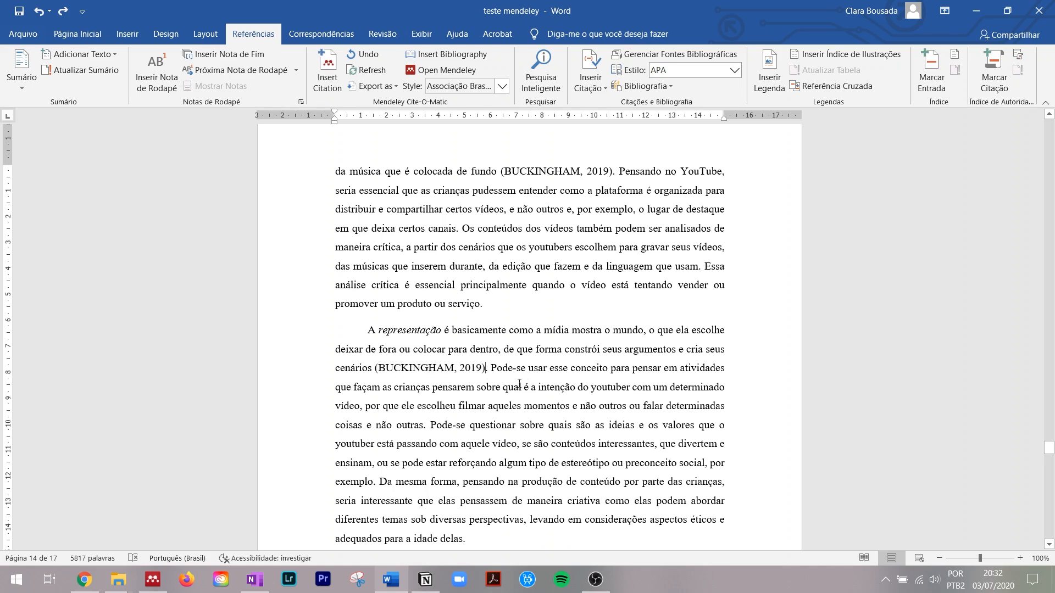
left_click(380, 369)
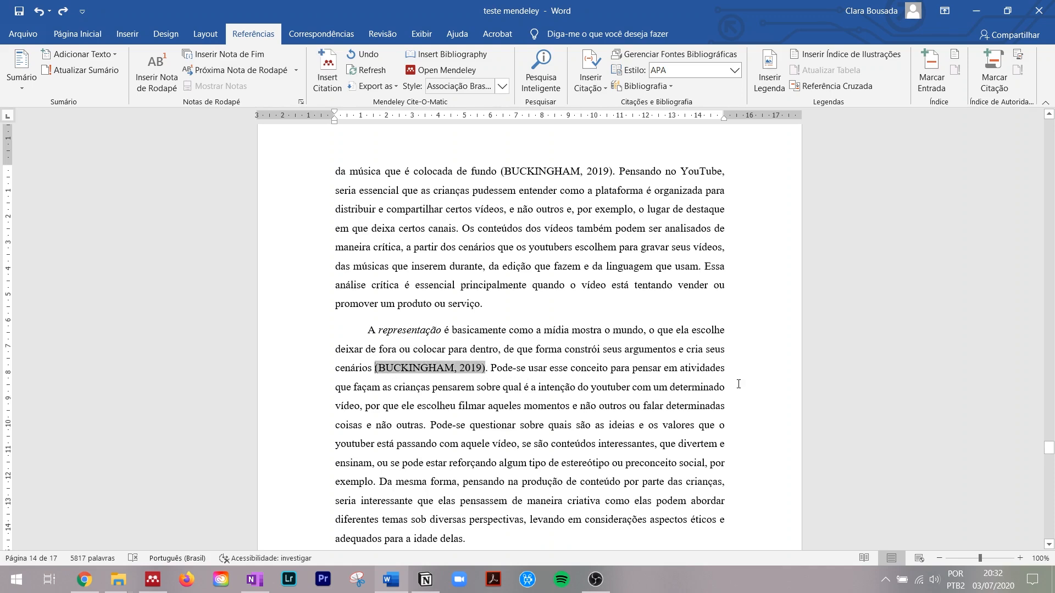
key("Left")
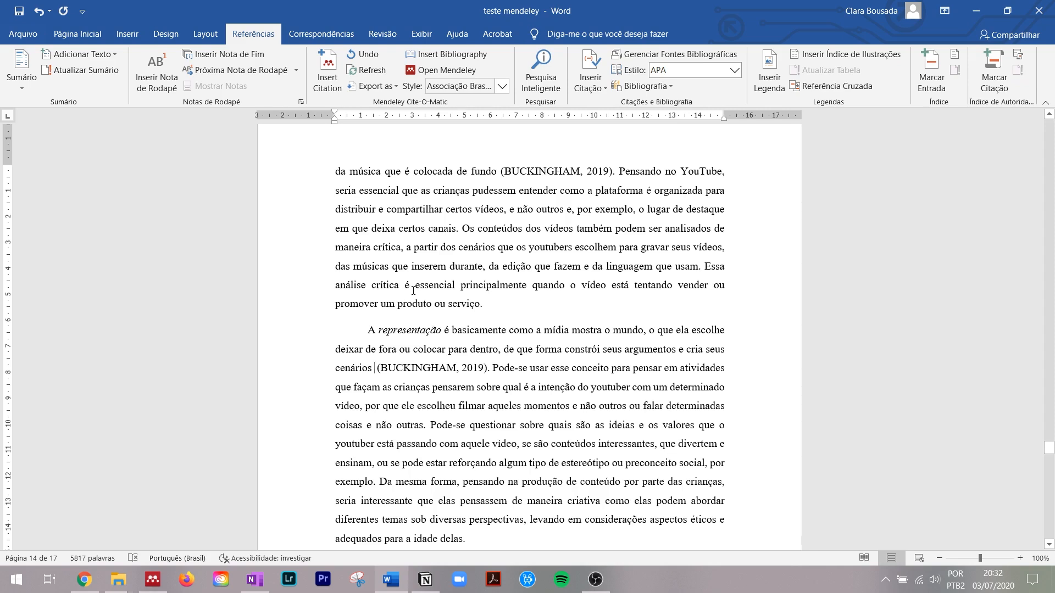
left_click(328, 72)
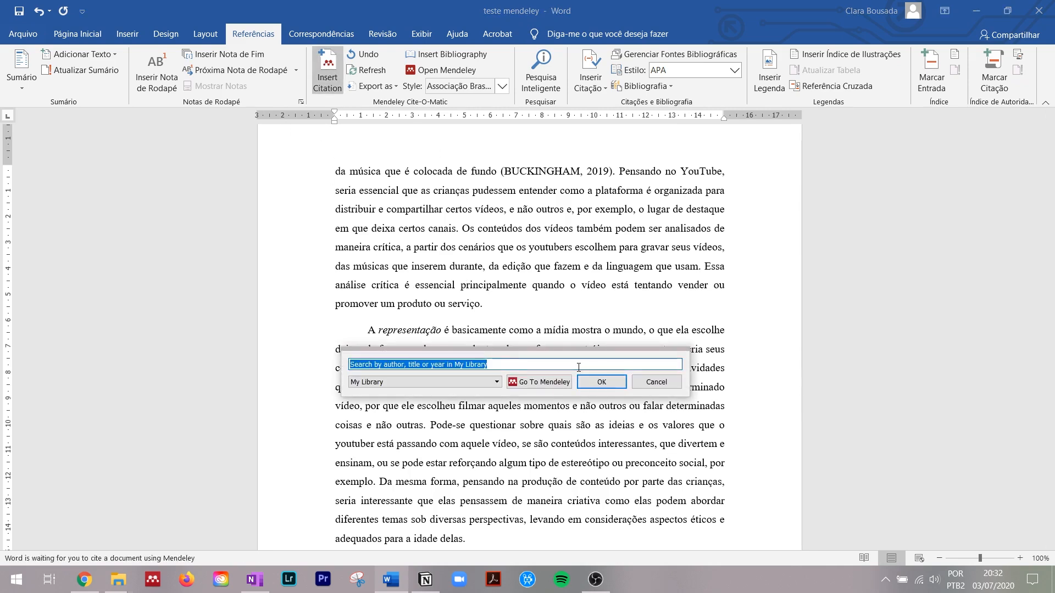
left_click(648, 379)
Step: Remove the extra space before the (BUCKINGHAM, 2019) citation, highlight the citation, and clear the selection
left_click_drag(376, 368, 497, 368)
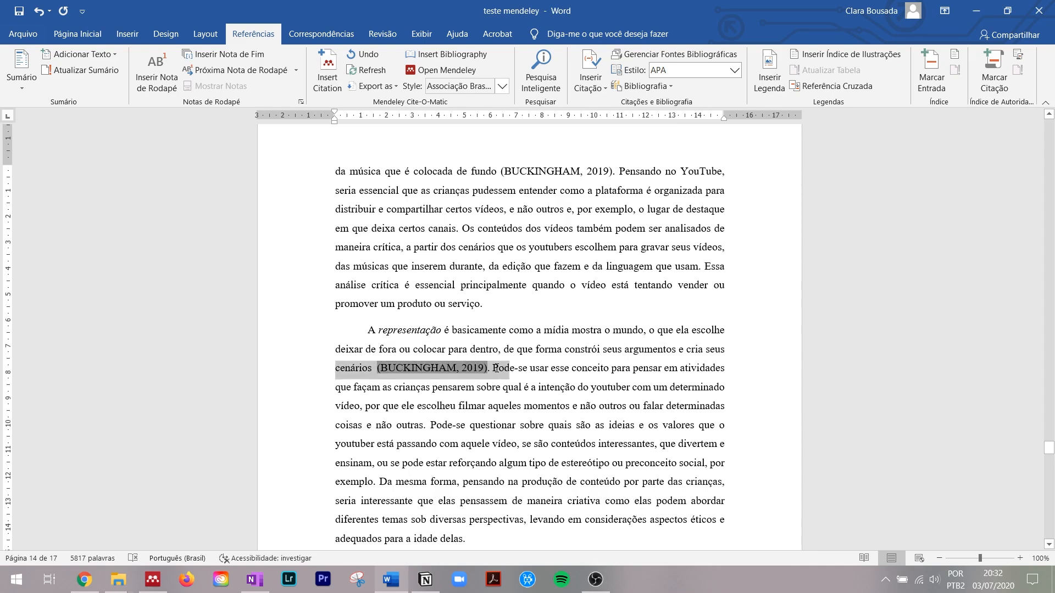
left_click(555, 483)
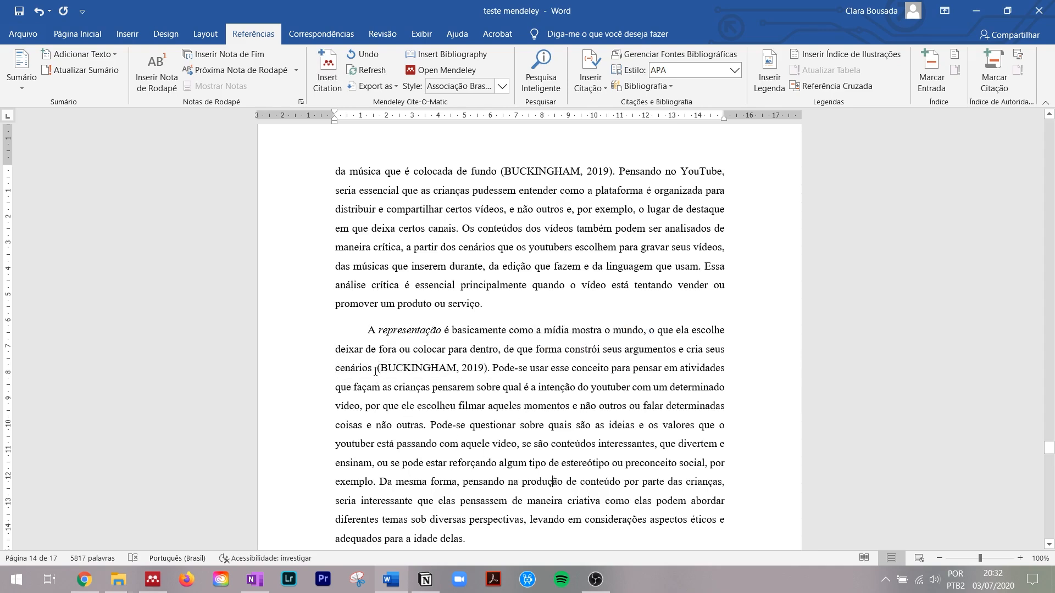
key("Delete")
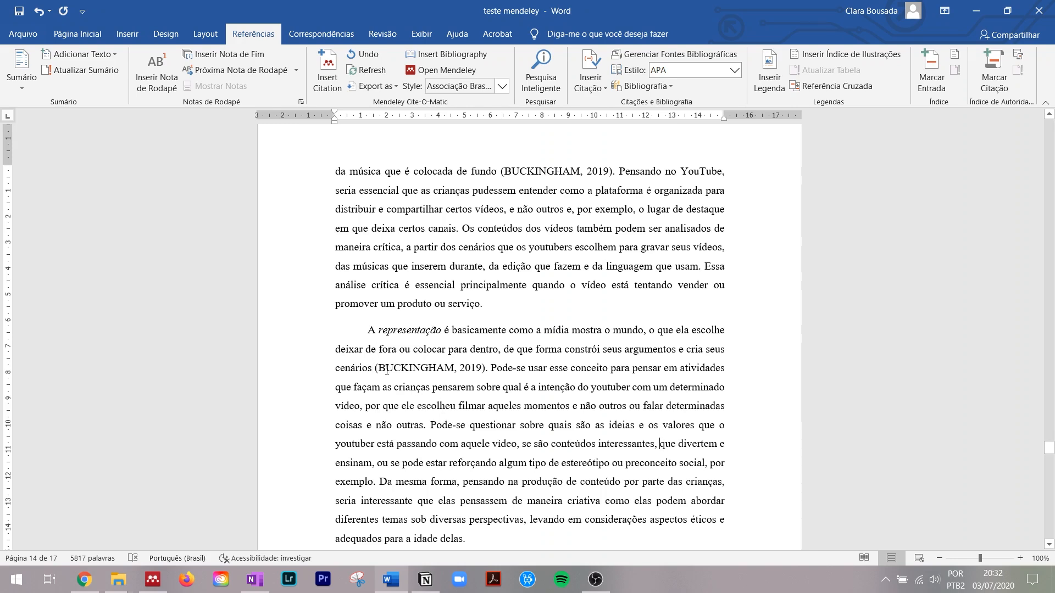
left_click_drag(379, 371, 494, 371)
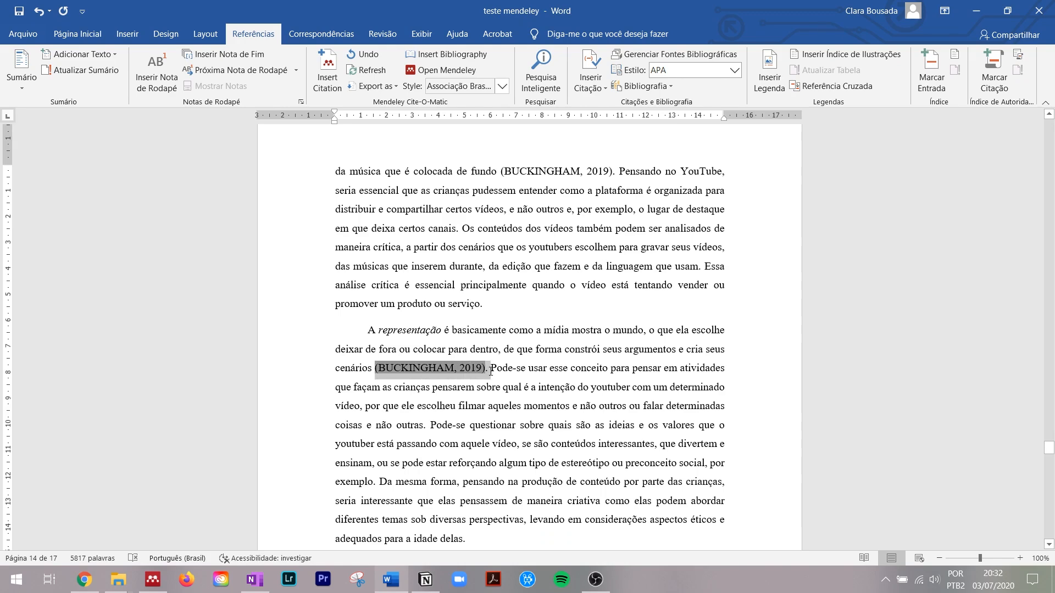
left_click(582, 408)
Step: Find the year-only (2006) citation after Canário, above "O YouTube dentro das escolas", and place the cursor inside it
scroll(582, 410, "up", 5)
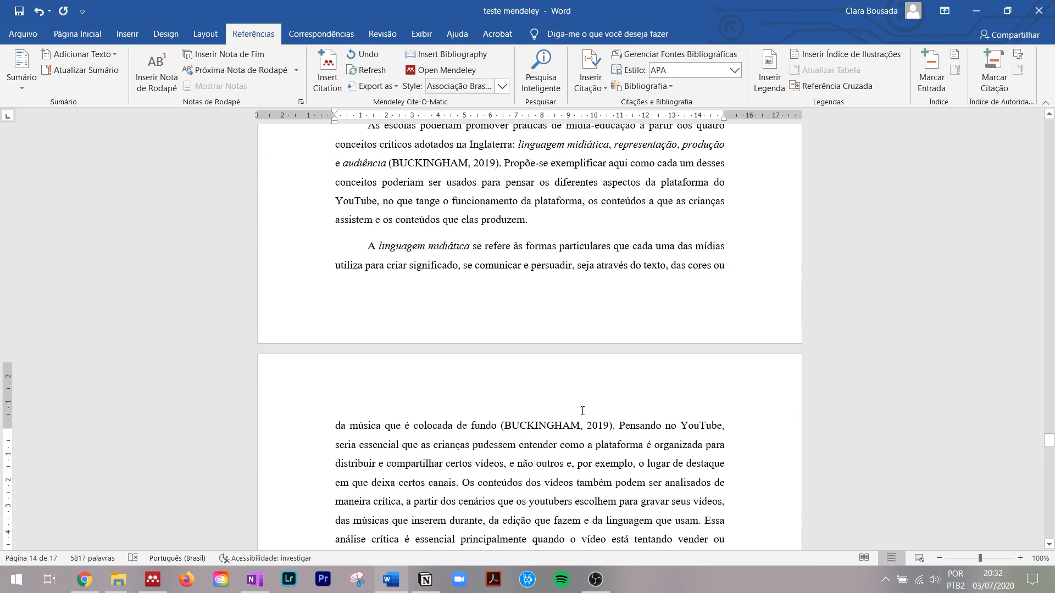
scroll(582, 410, "up", 6)
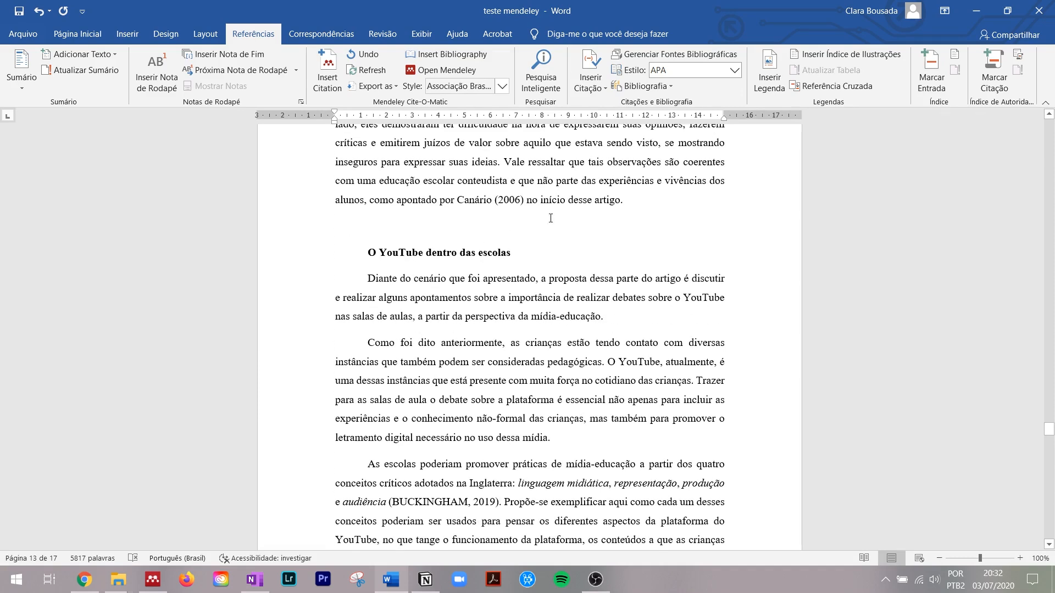
left_click(510, 199)
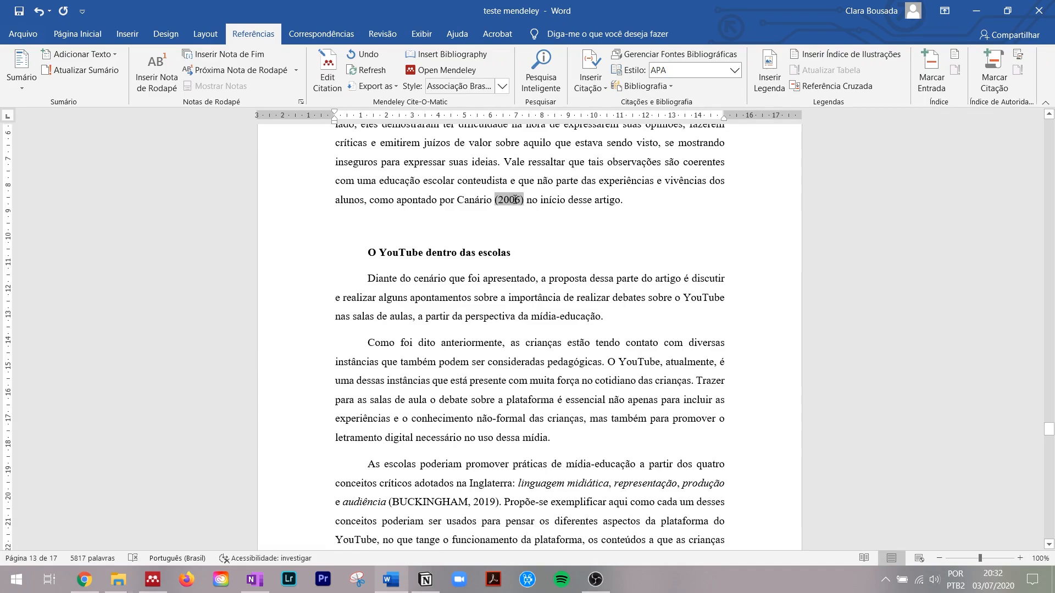
Step: Return to the bibliography, look through it, and select all the references under "Referências Bibliográficas"
left_click_drag(1049, 432, 1050, 499)
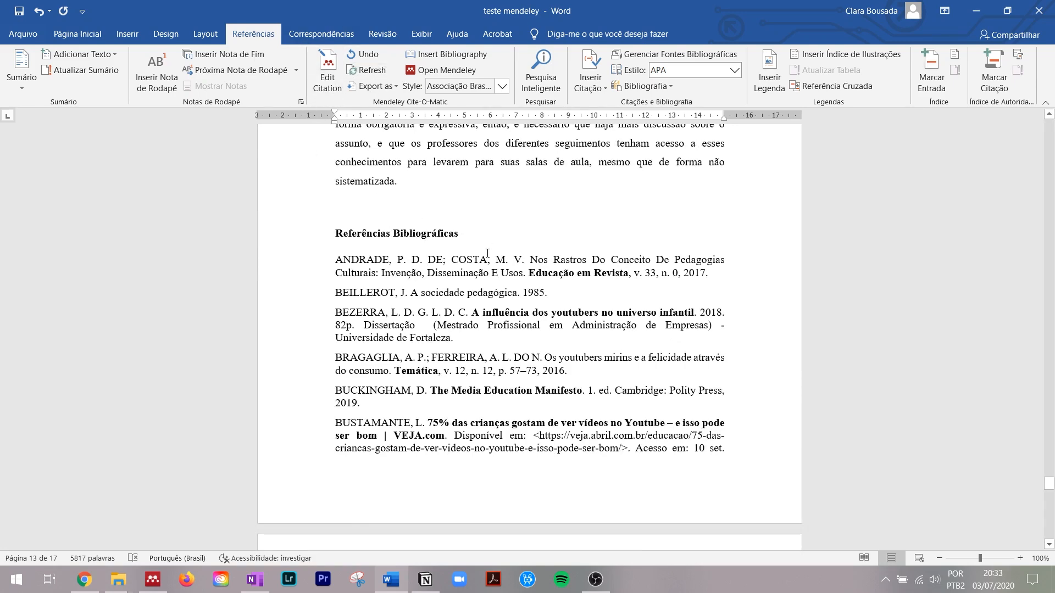
scroll(487, 254, "down", 10)
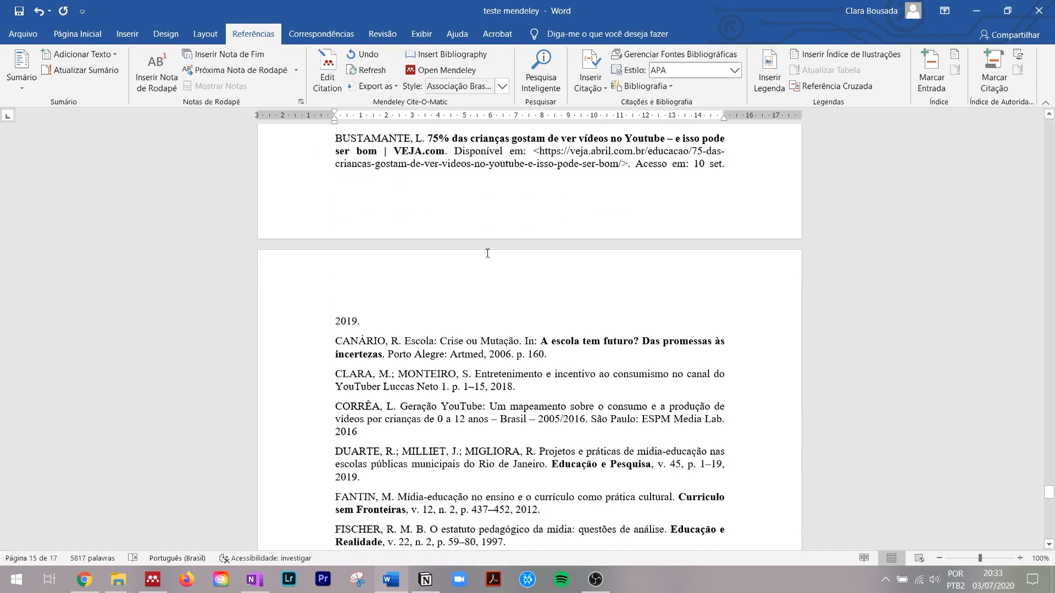
scroll(487, 253, "down", 4)
scroll(338, 158, "up", 11)
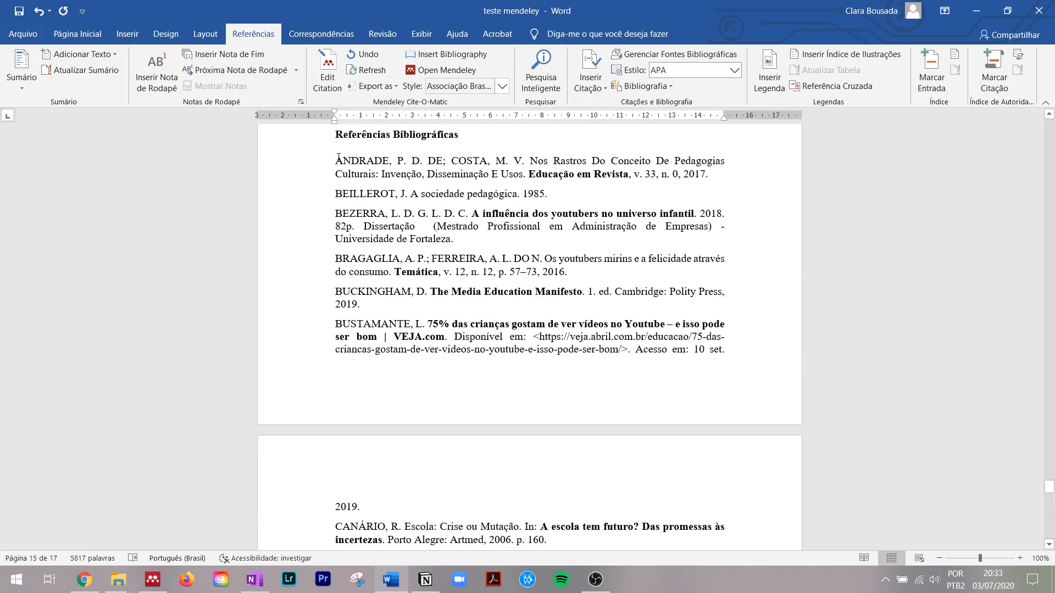
left_click_drag(337, 160, 695, 592)
scroll(425, 271, "up", 10)
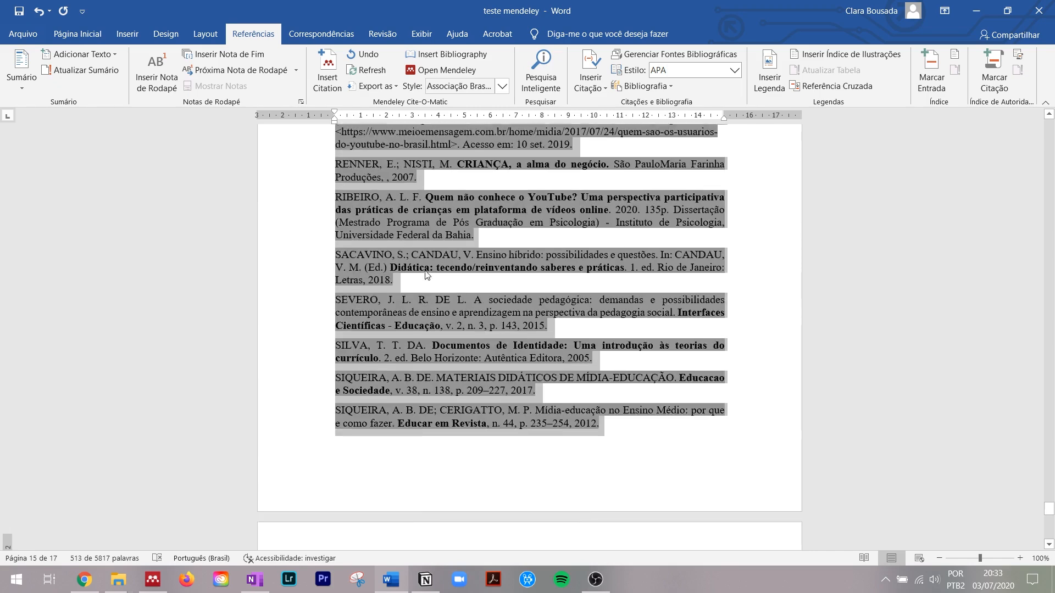
scroll(425, 270, "up", 5)
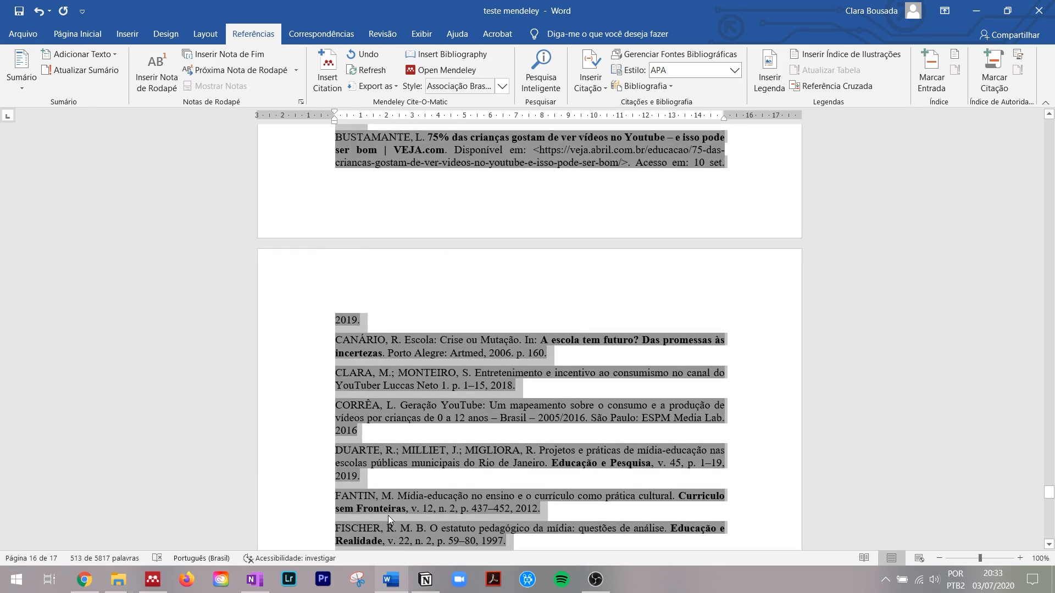
scroll(514, 396, "up", 5)
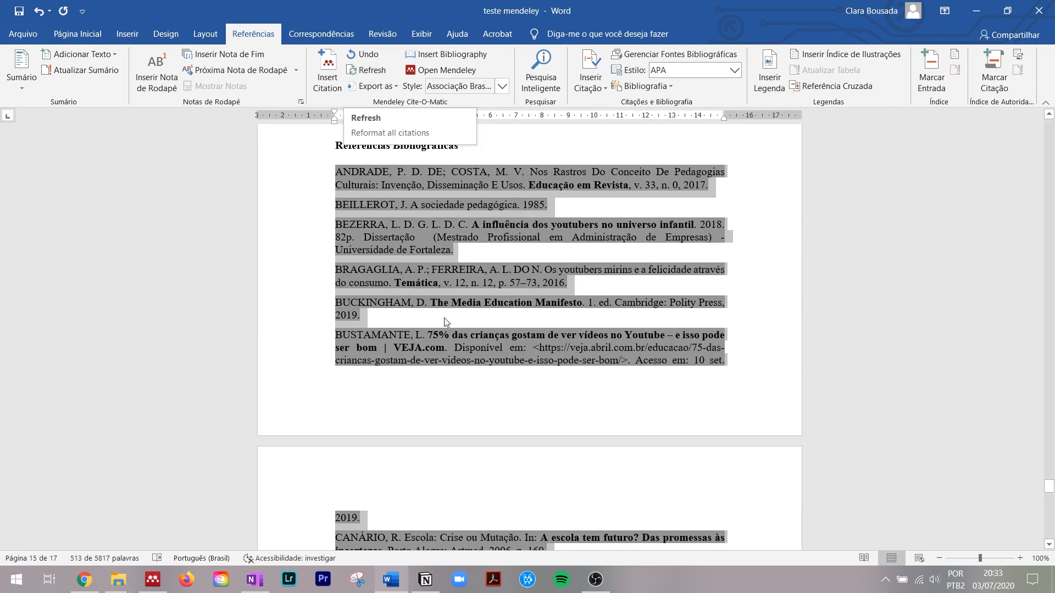
Step: Point out Mendeley's Refresh command for reformatting all citations, and look down through the manually corrected references
left_click(371, 72)
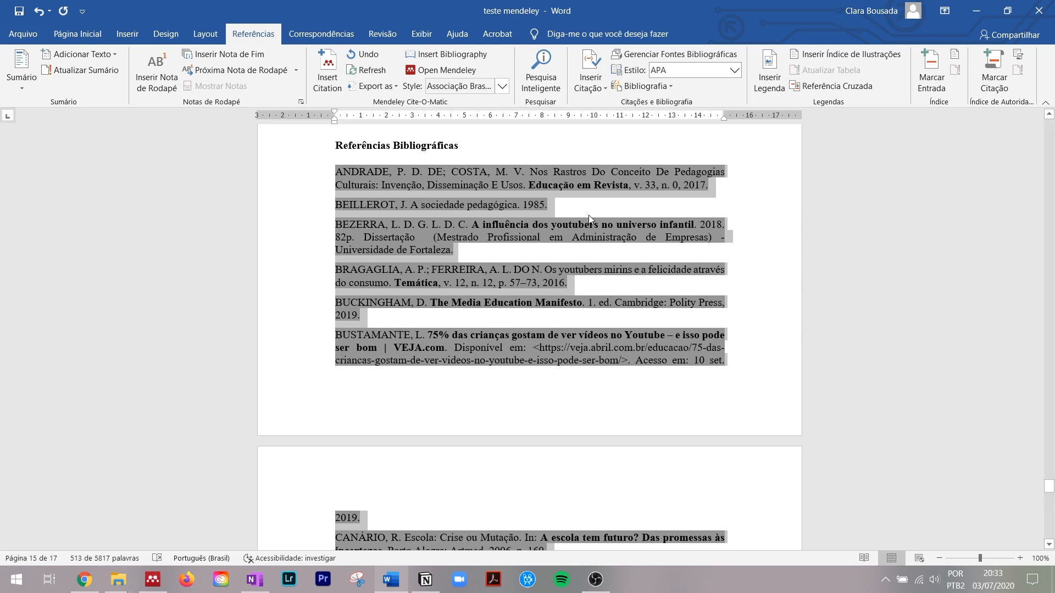
left_click(577, 245)
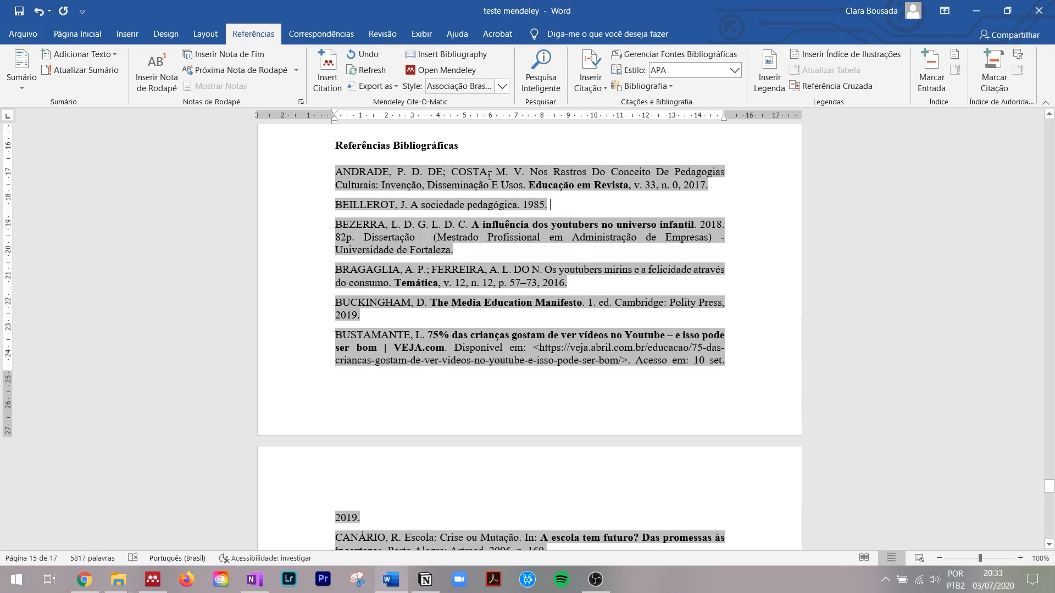
left_click(378, 72)
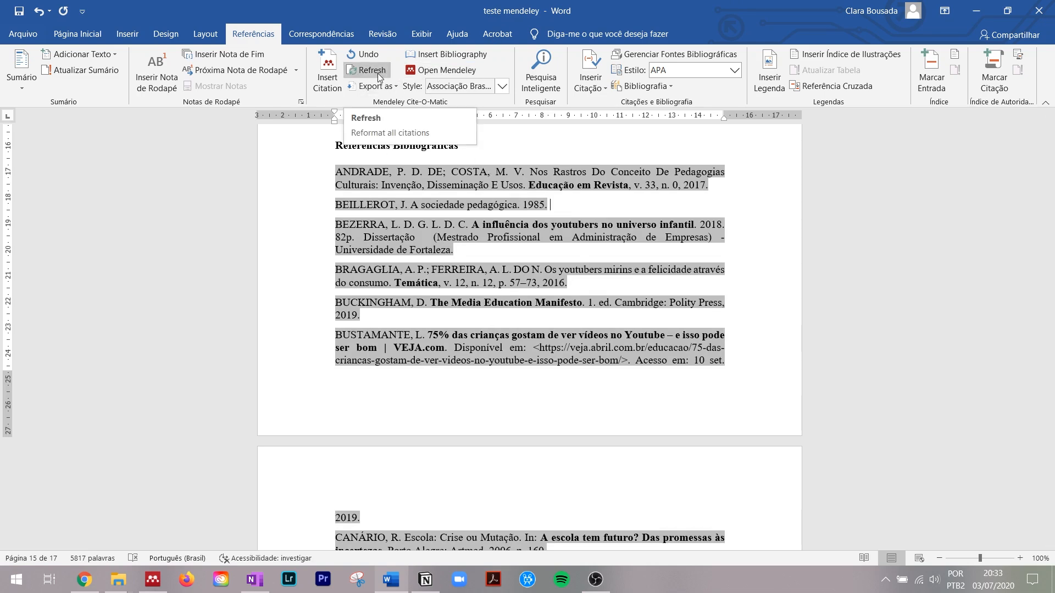
left_click(365, 116)
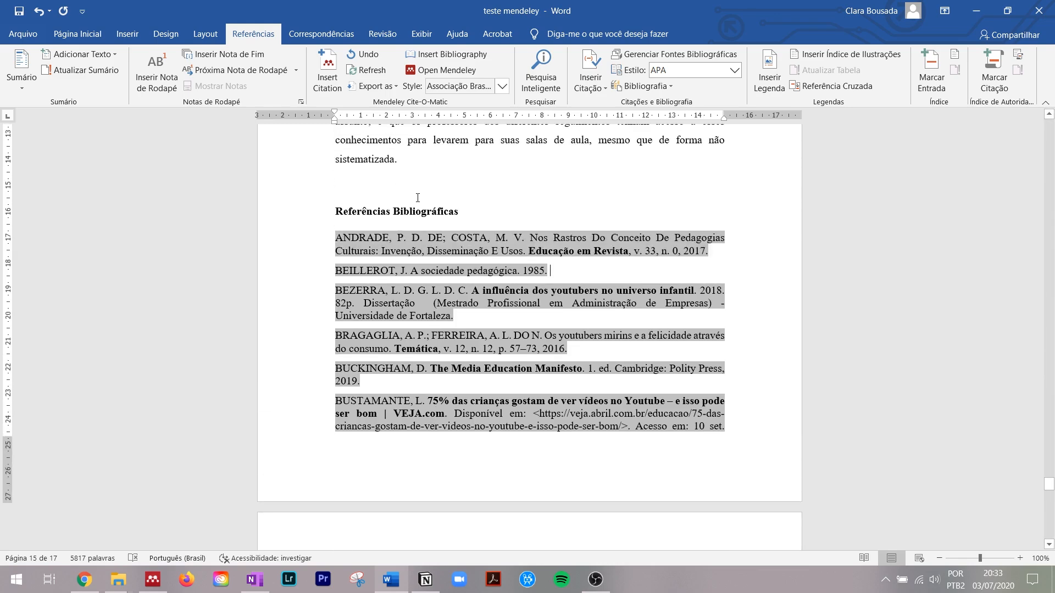
scroll(418, 236, "down", 15)
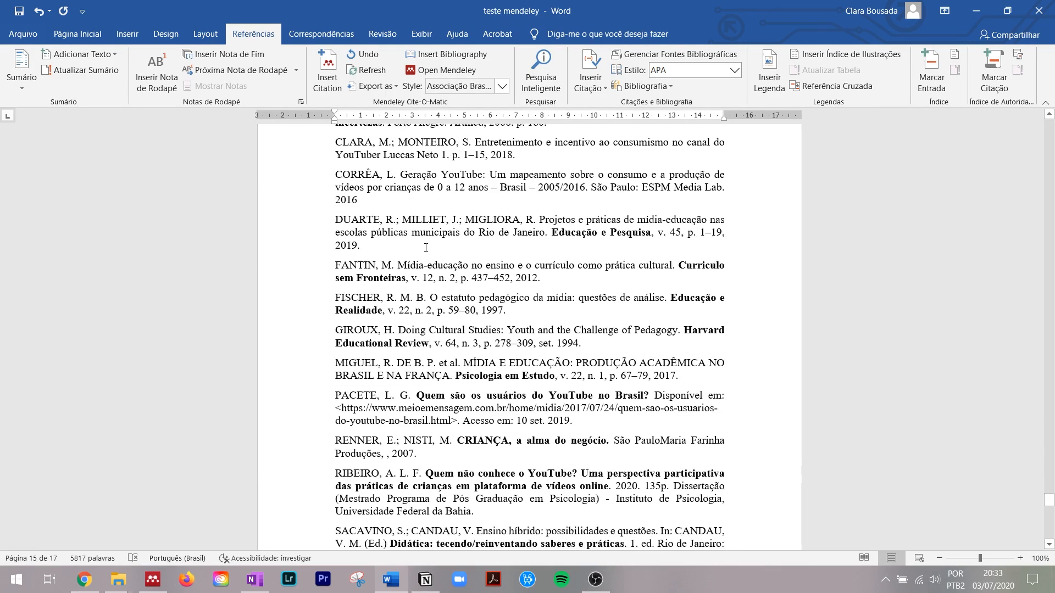
Step: Look through the corrected references and select the whole "Quem não conhece o YouTube?" dissertation entry in the bibliography
scroll(426, 248, "down", 5)
scroll(426, 247, "up", 5)
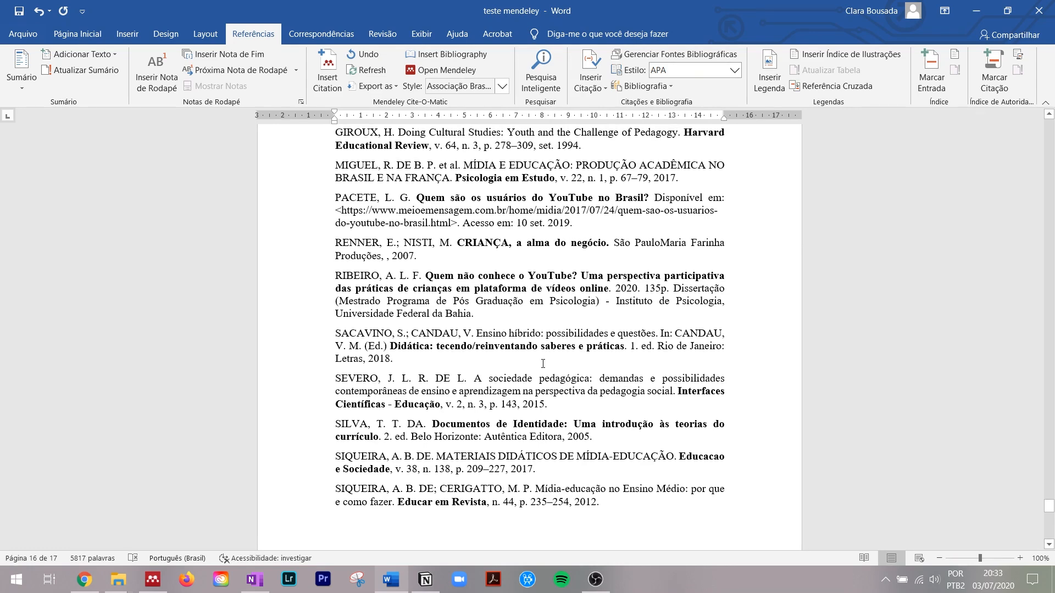
scroll(543, 364, "down", 3)
scroll(372, 231, "up", 8)
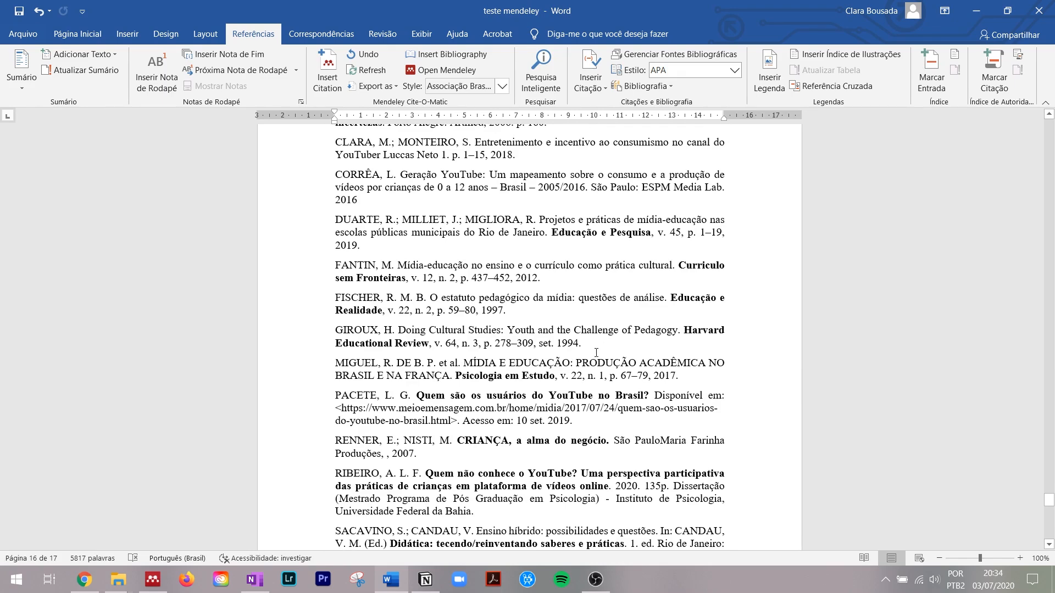
scroll(596, 353, "down", 3)
left_click(498, 401)
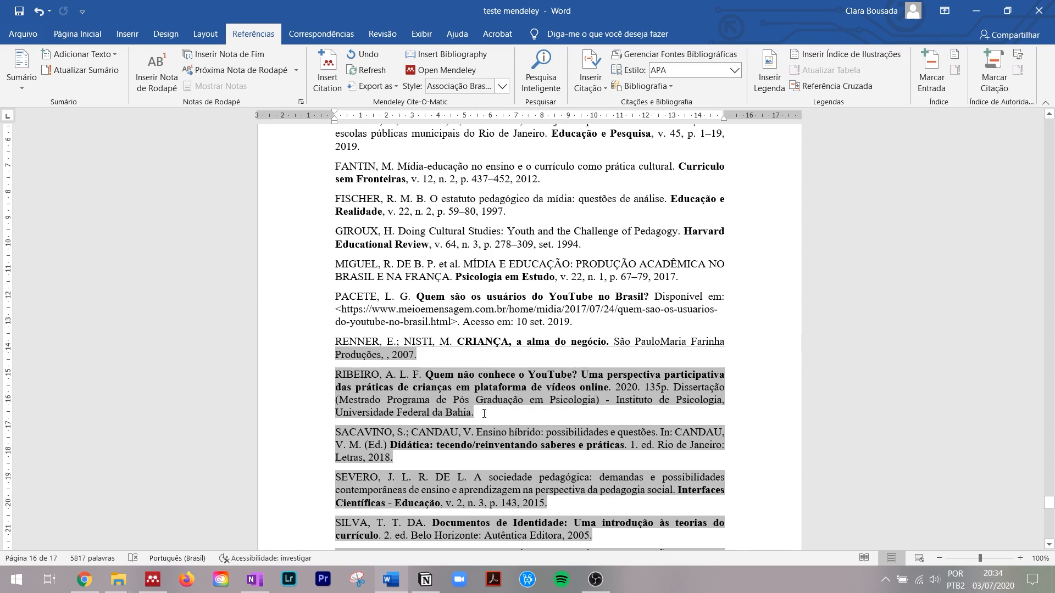
left_click_drag(484, 413, 336, 375)
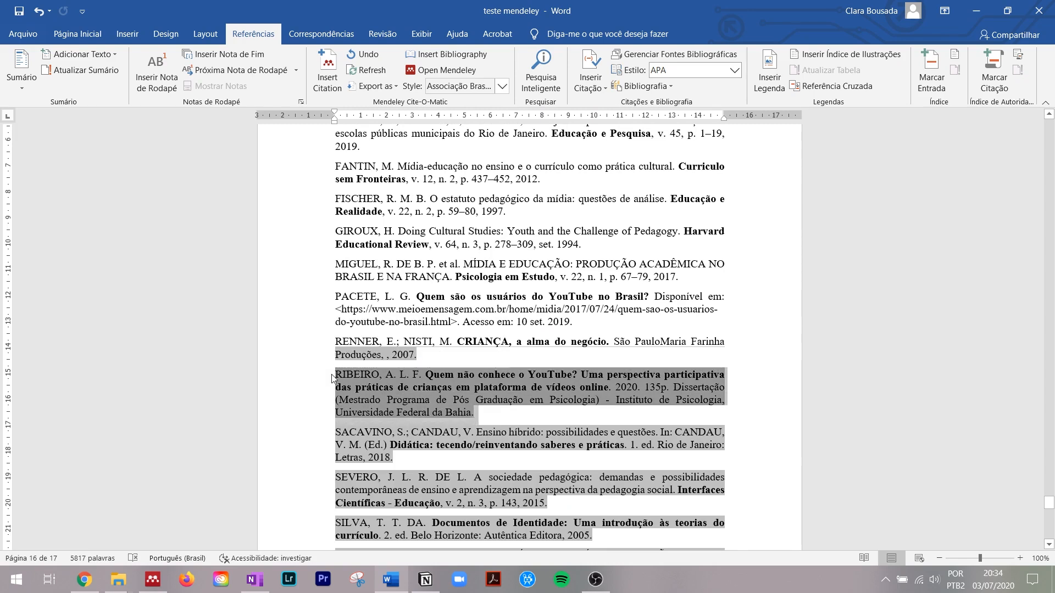
Step: Switch to Mendeley, show the notes of the "Quem não conhece o YouTube?" dissertation, and select the full reference stored in its general notes
left_click(153, 580)
left_click(882, 99)
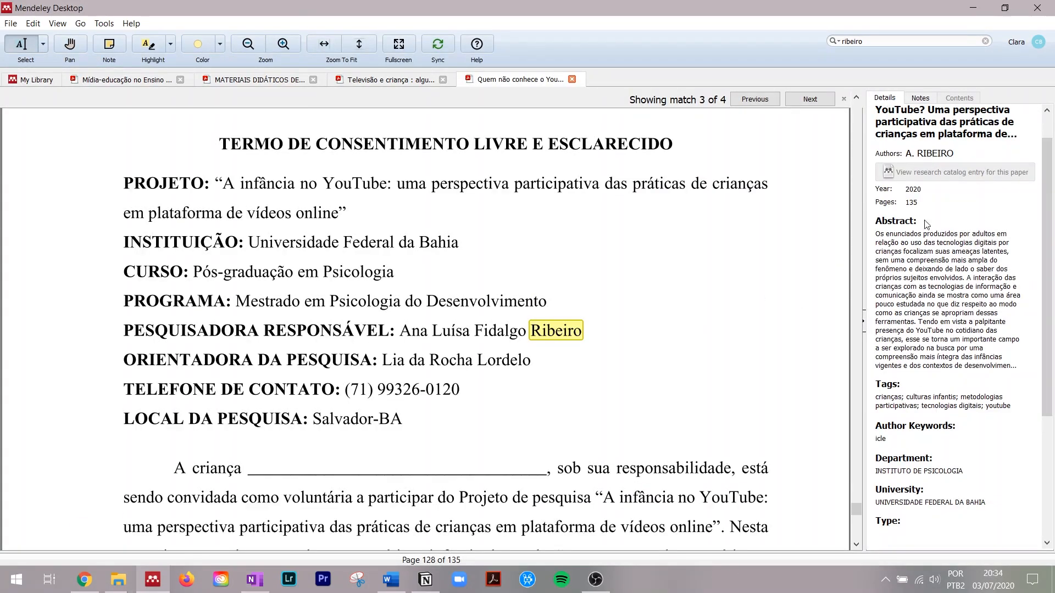
left_click_drag(856, 509, 869, 117)
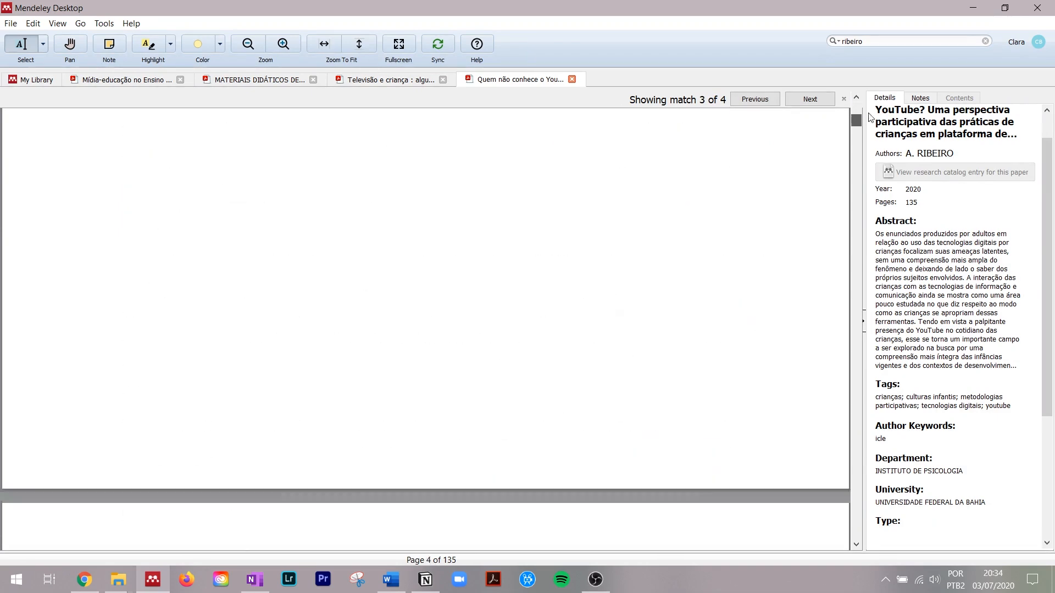
left_click(918, 98)
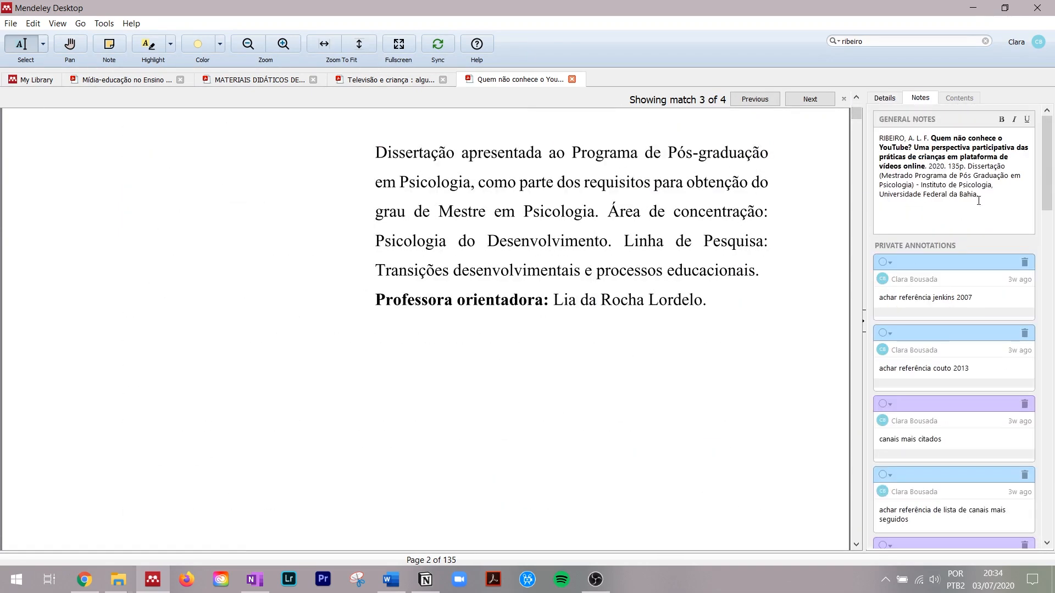
left_click_drag(970, 220, 832, 126)
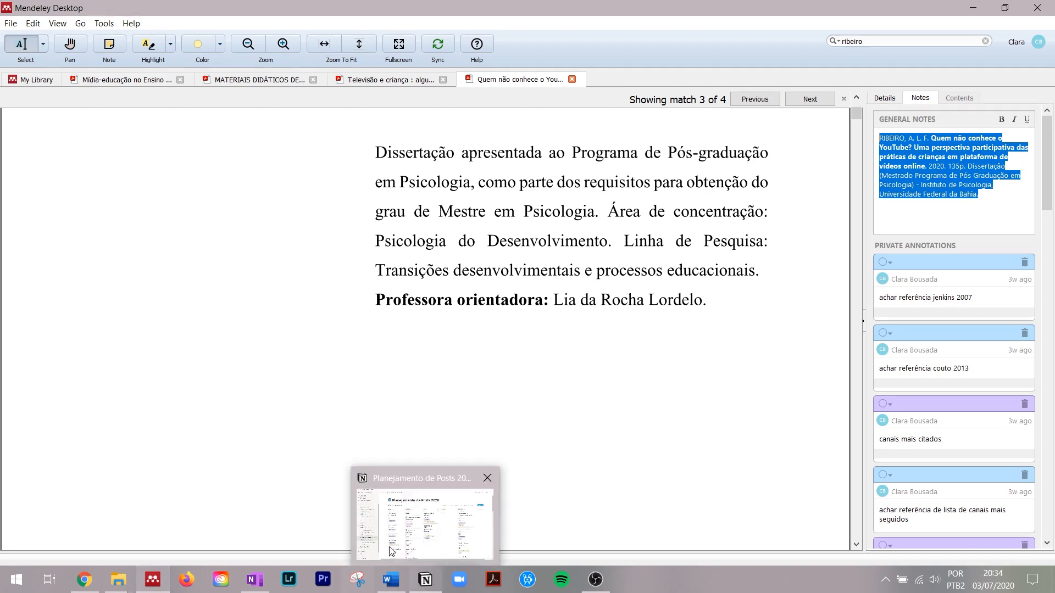
Step: Return to the Word document and review the bibliography from "Referências Bibliográficas" to the last reference
left_click(398, 585)
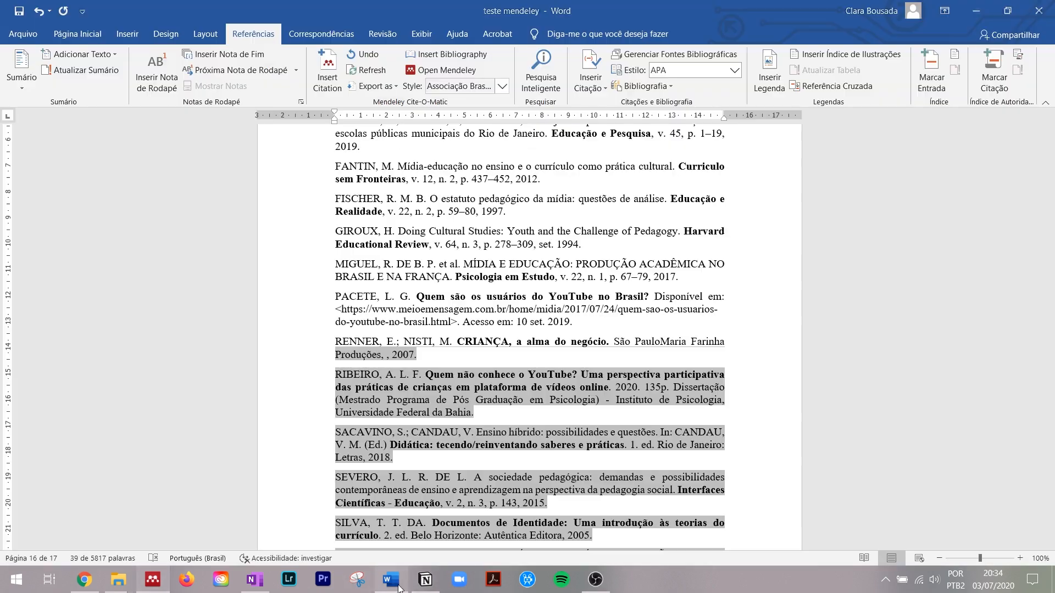
left_click(474, 276)
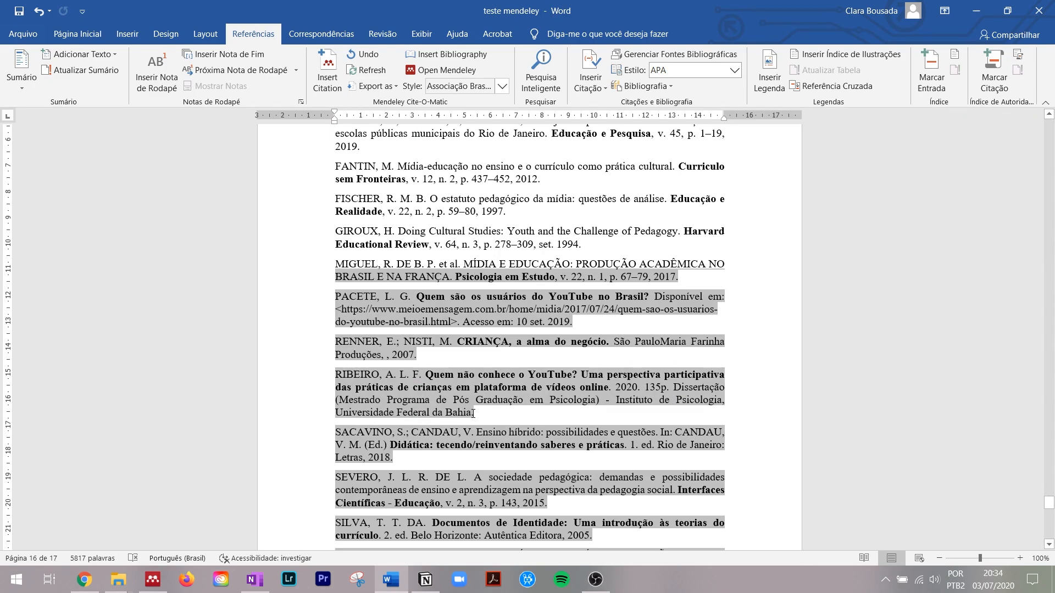
scroll(473, 413, "up", 7)
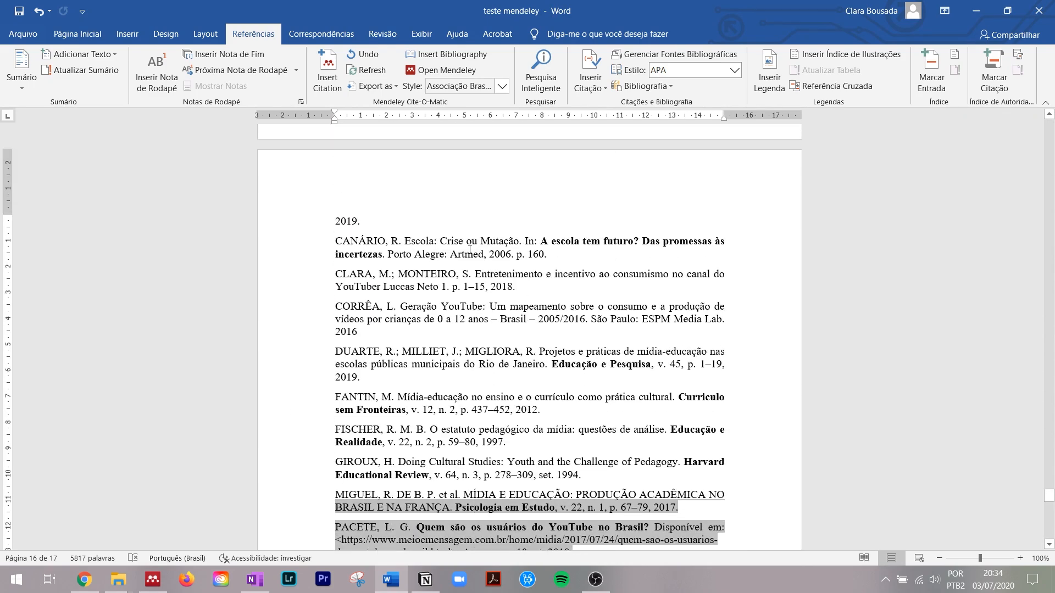
scroll(470, 264, "up", 4)
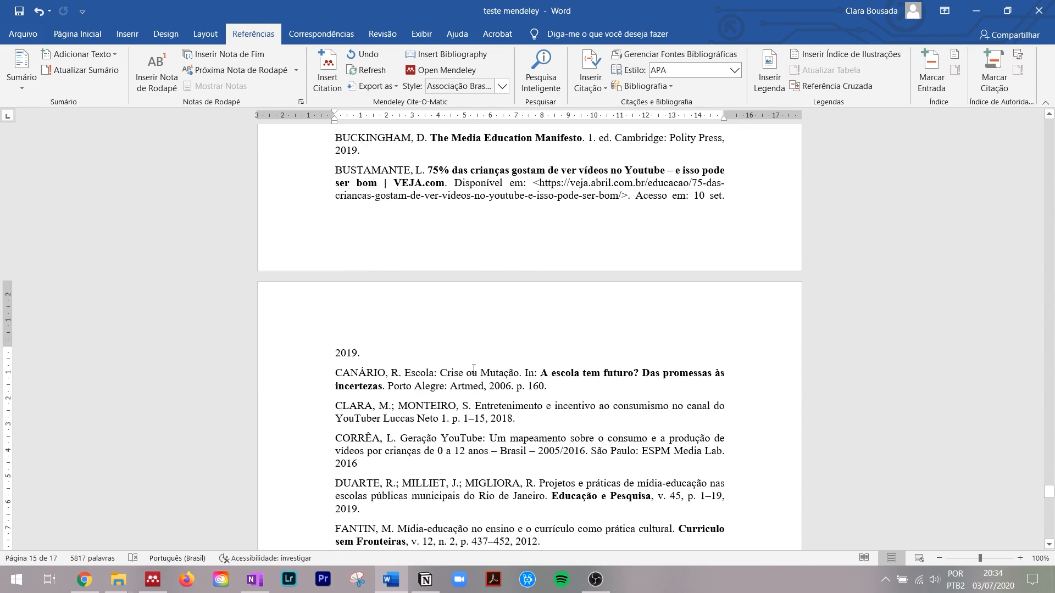
scroll(473, 369, "up", 4)
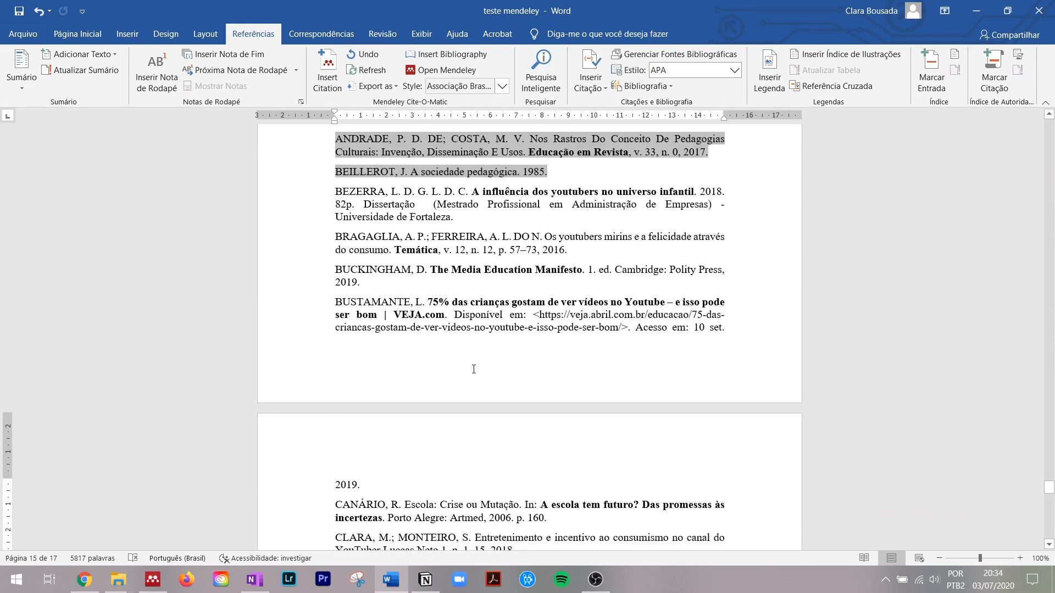
scroll(473, 369, "up", 7)
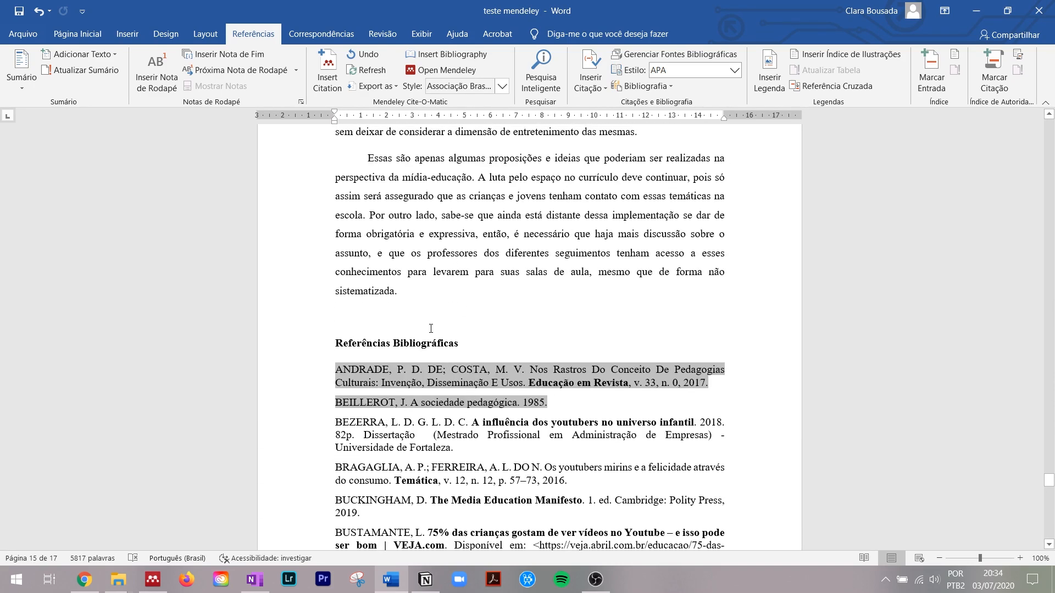
scroll(442, 327, "down", 20)
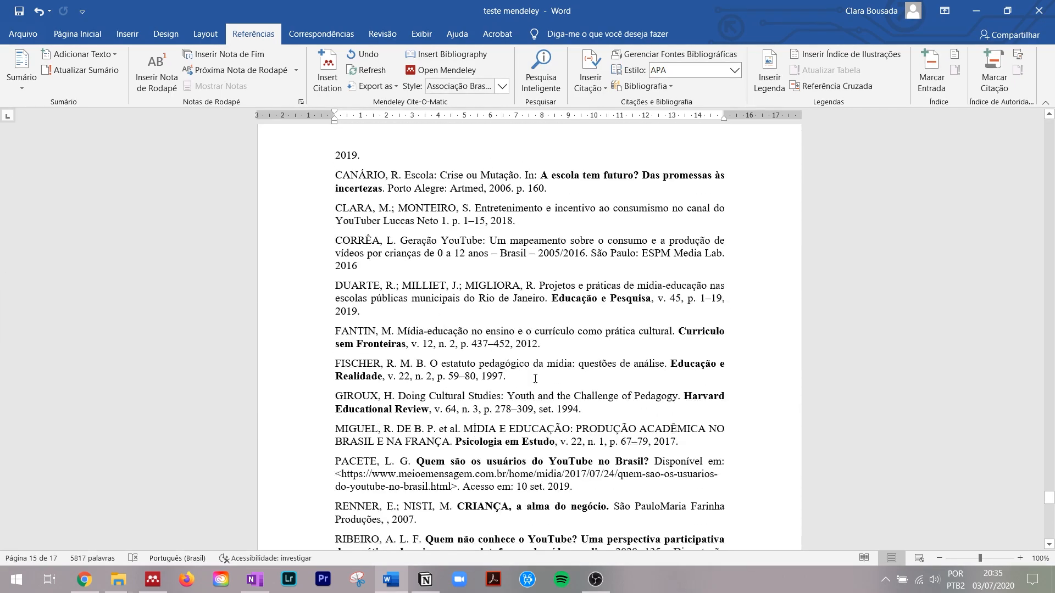
scroll(535, 378, "down", 10)
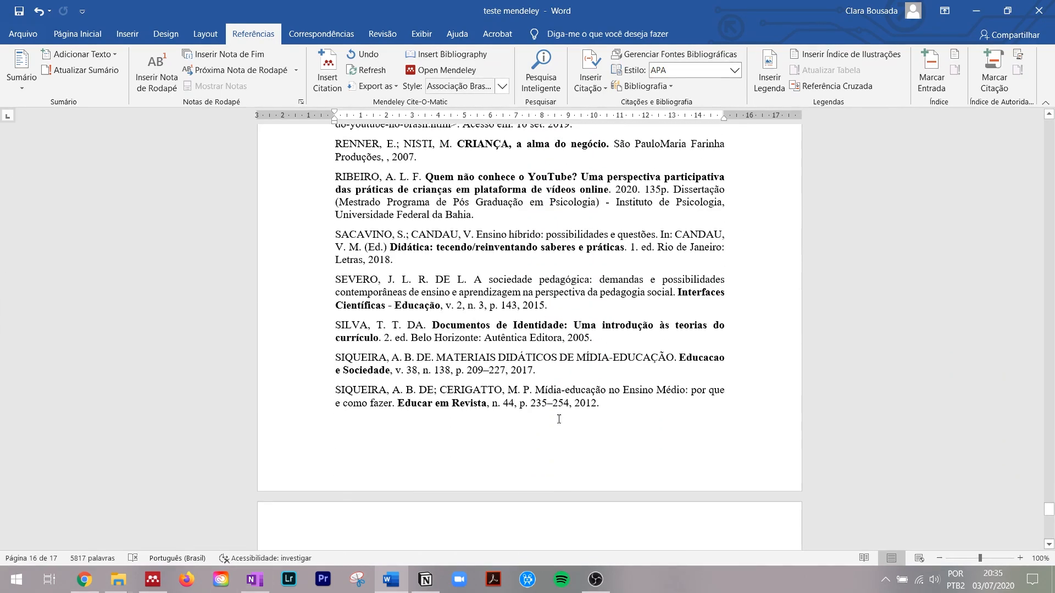
scroll(522, 380, "up", 10)
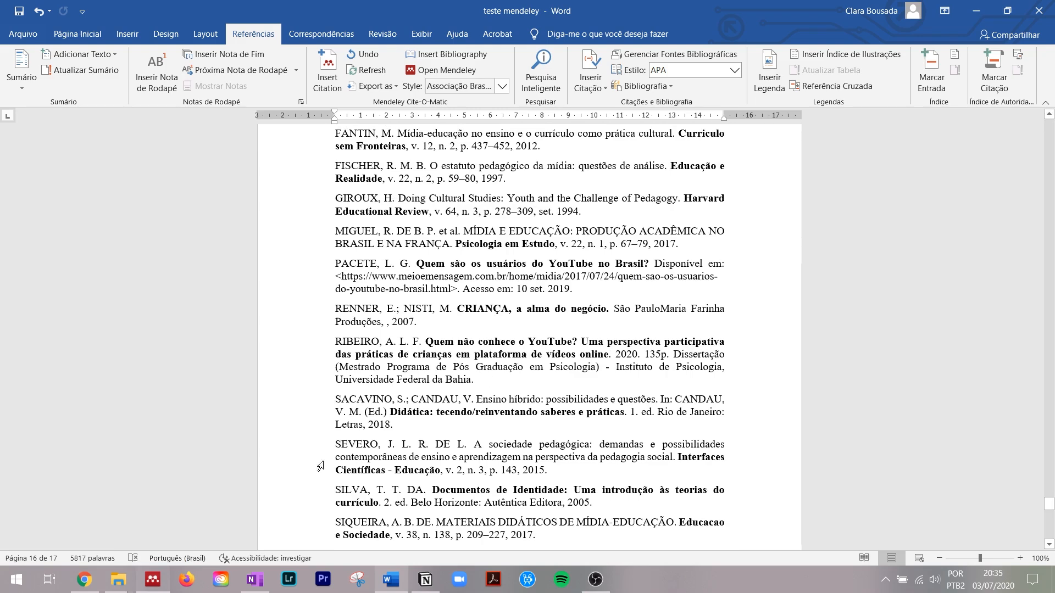
Step: In Mendeley, open the installed citation styles list and show the Edit Style option for Modern Language Association 8th edition
left_click(152, 580)
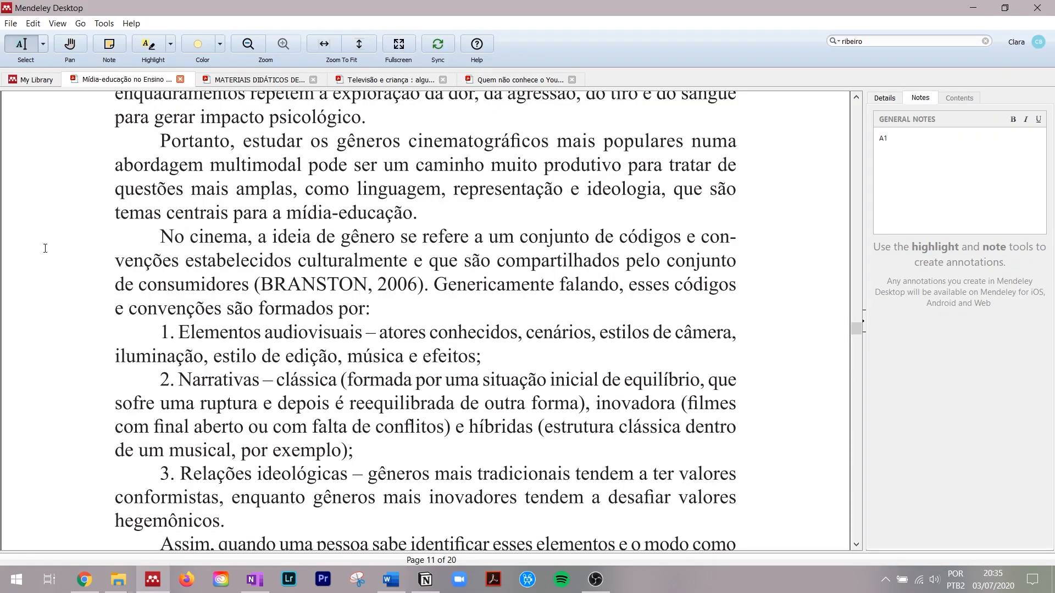
left_click(56, 25)
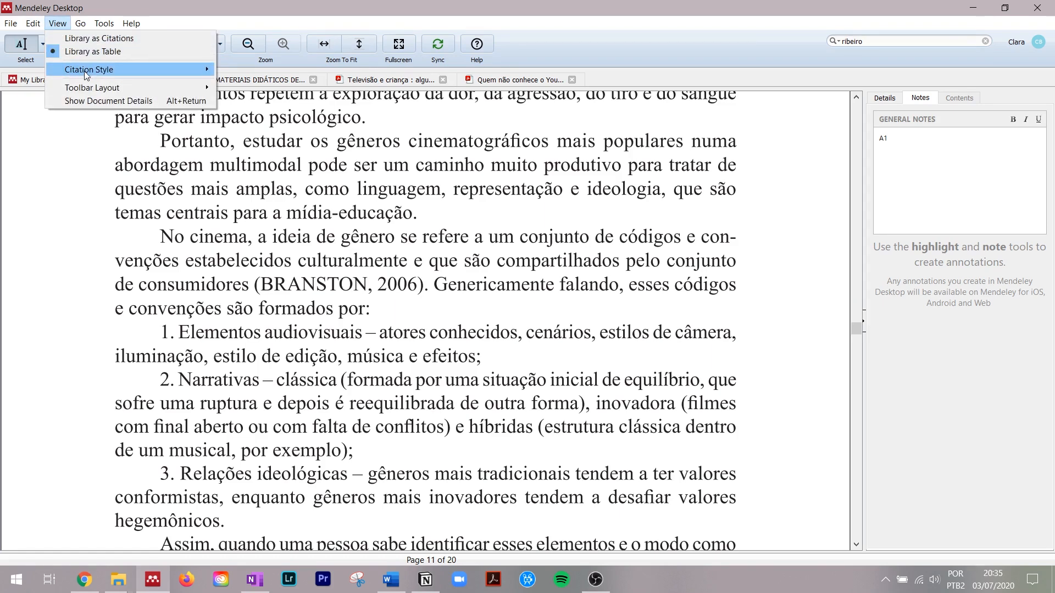
mouse_move(88, 70)
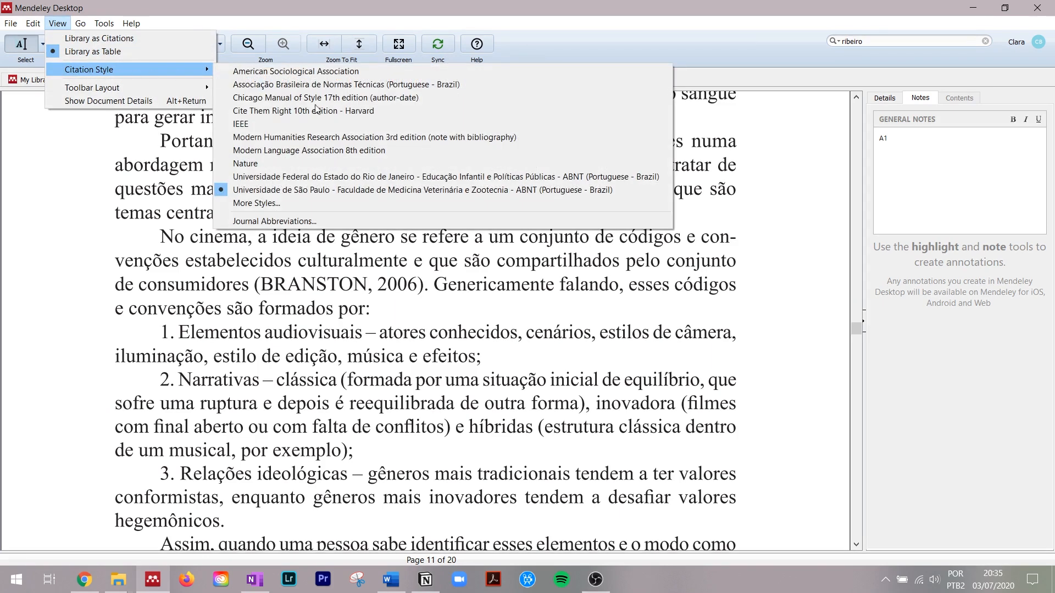
left_click(352, 203)
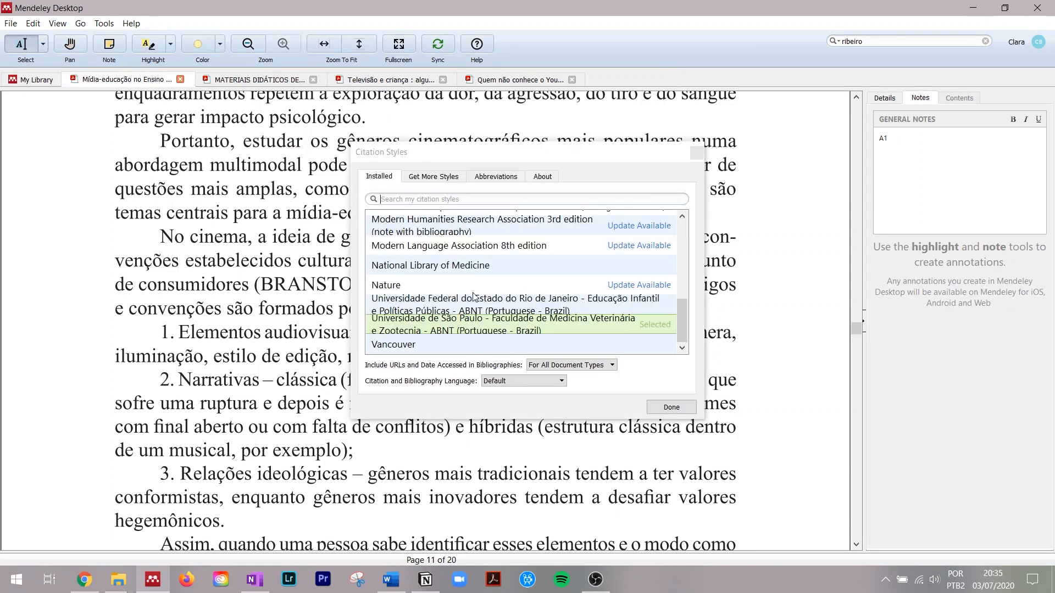
right_click(497, 252)
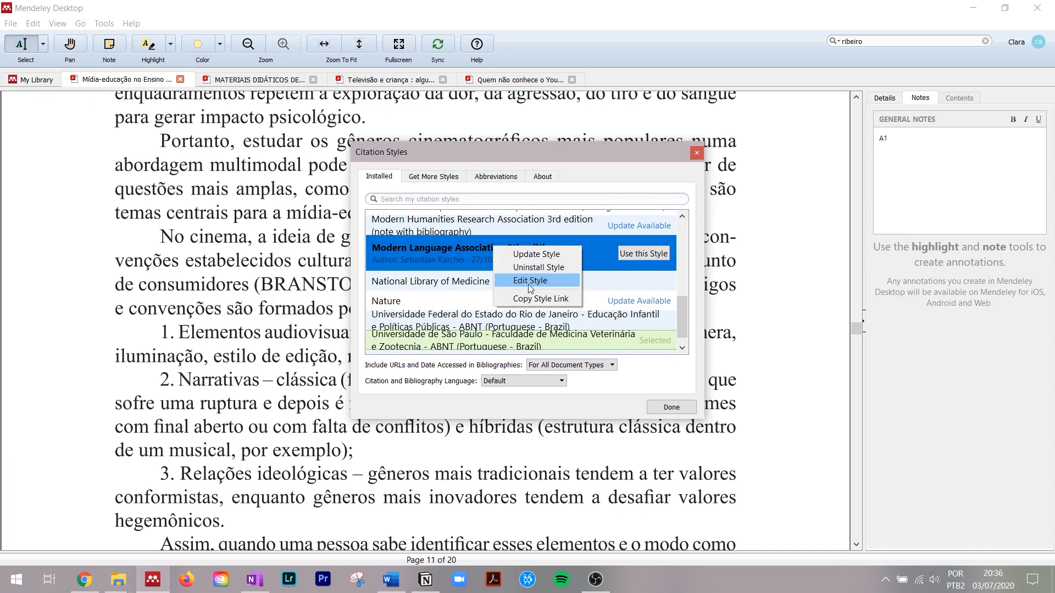
left_click(564, 285)
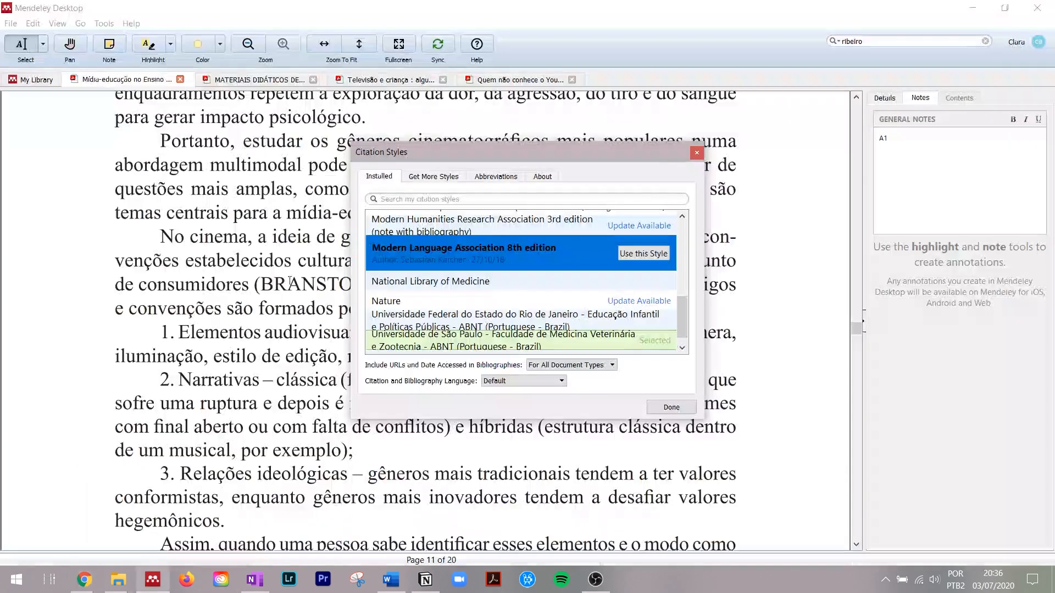
right_click(503, 247)
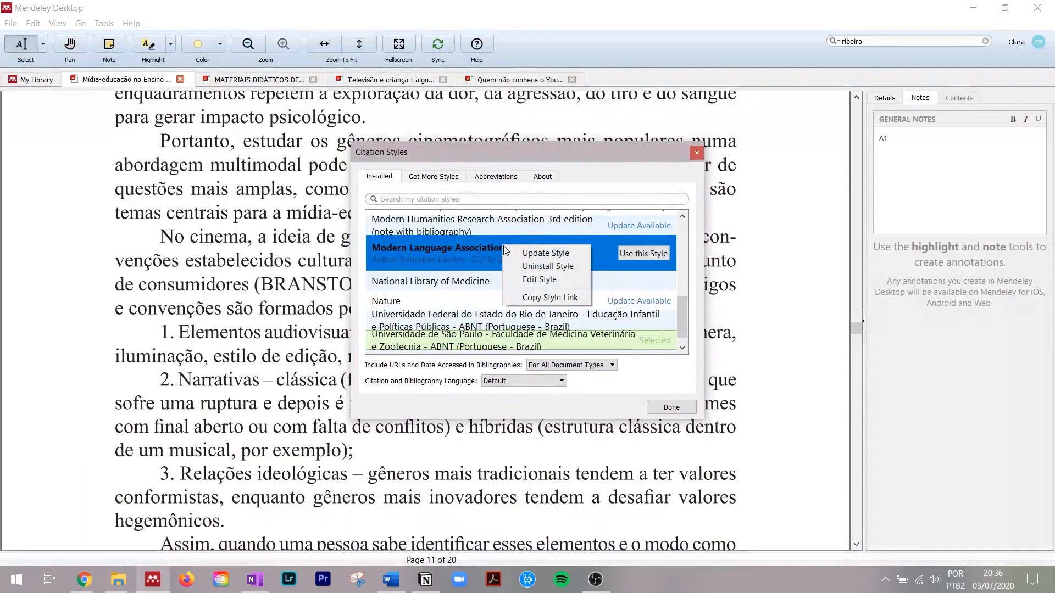
Step: Switch to Chrome and examine Mendeley's "An overview of the Editor" guide, highlighting the mention of the CSL Editor
left_click(84, 590)
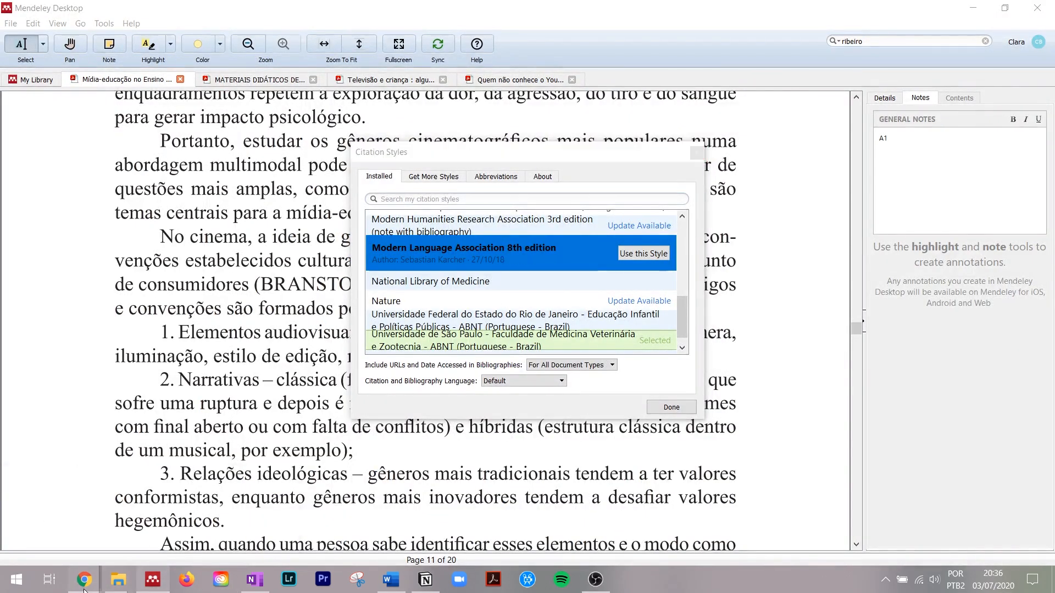
left_click(117, 520)
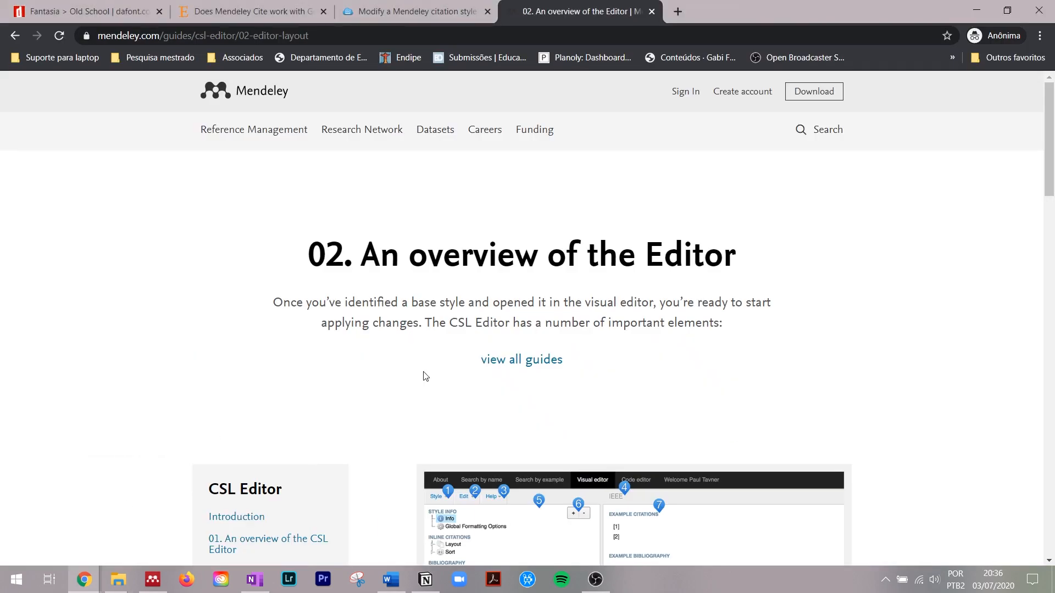
left_click_drag(452, 323, 504, 323)
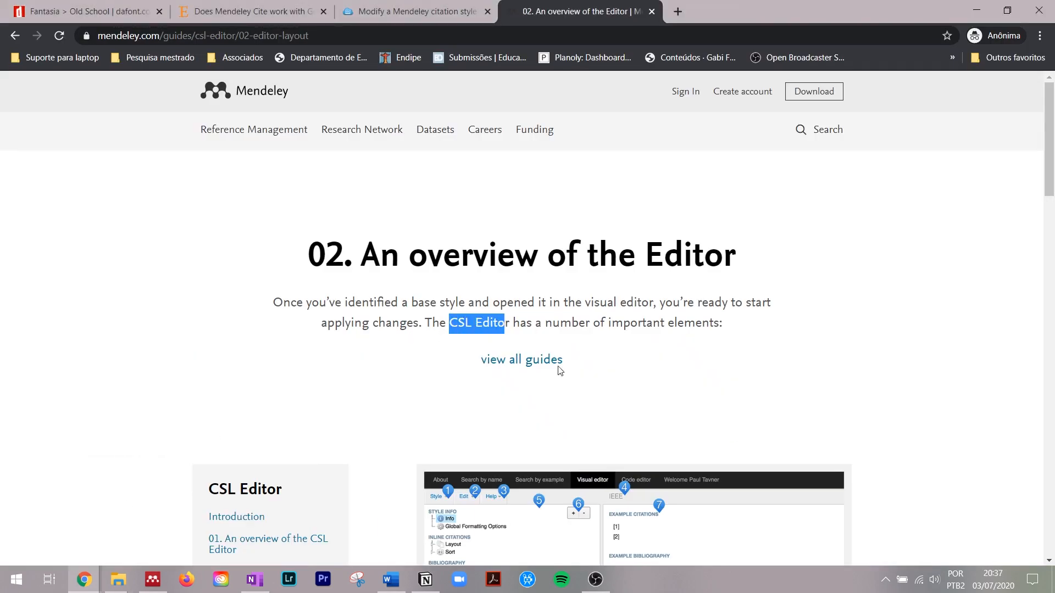
left_click(625, 392)
scroll(625, 392, "down", 5)
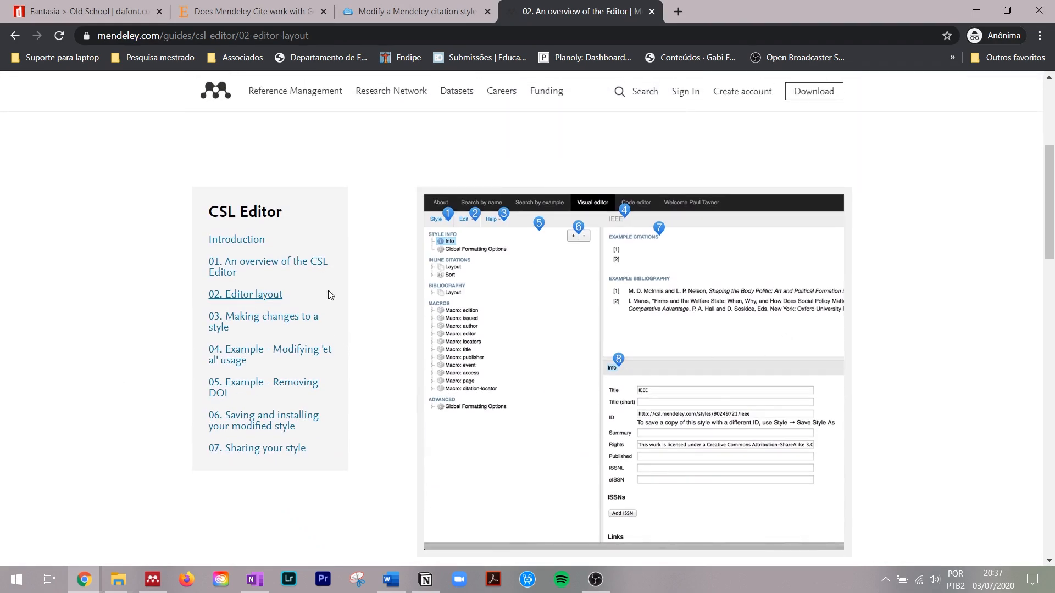
scroll(329, 292, "up", 5)
Step: Open the CSL Editor guide section "03. Making changes to a style" and read through its instructions and example images
scroll(328, 293, "down", 5)
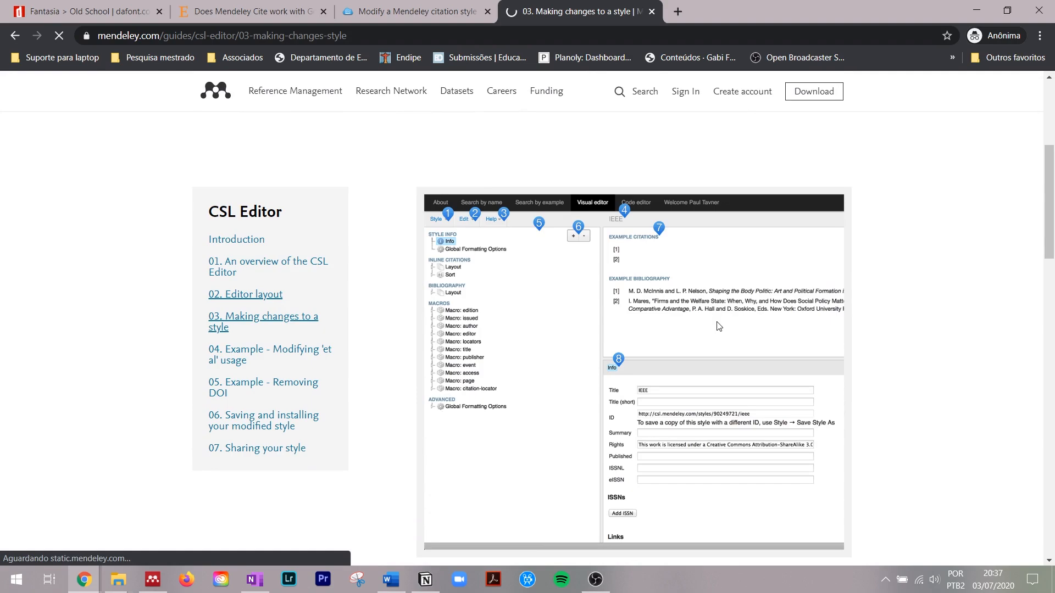
scroll(719, 326, "down", 5)
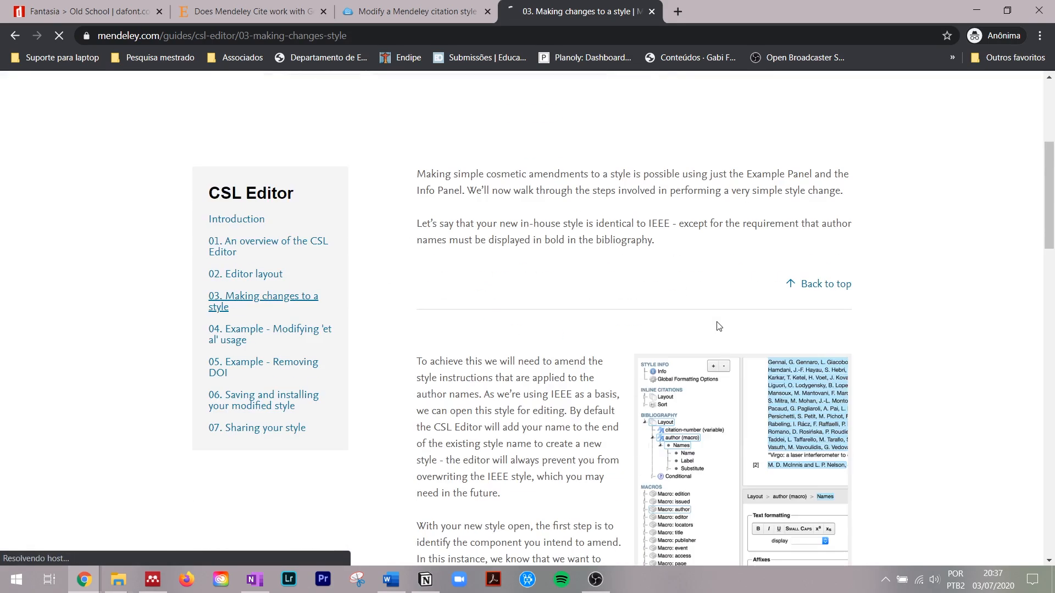
mouse_move(595, 580)
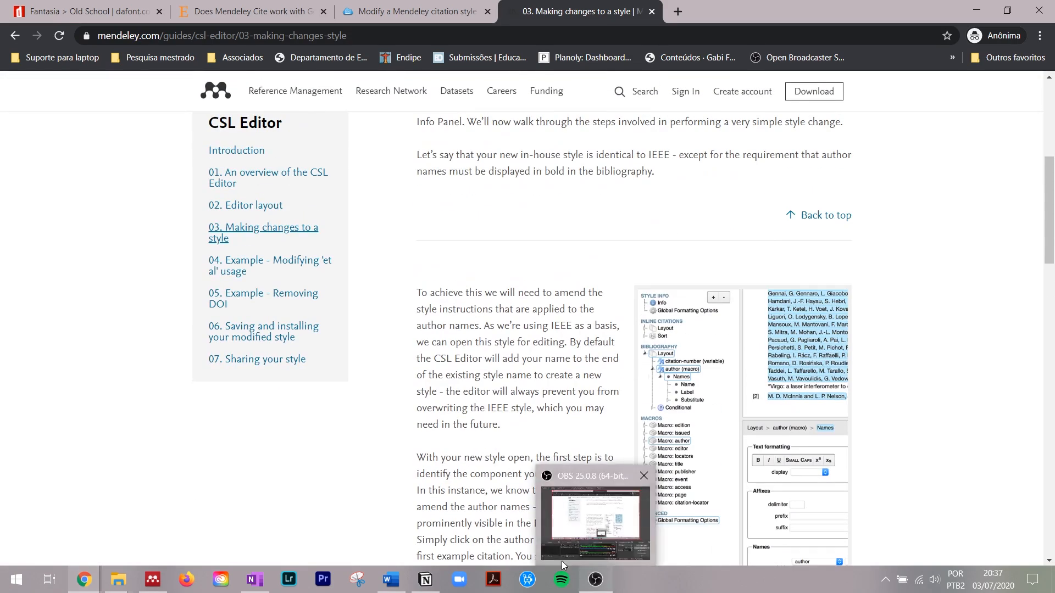
scroll(610, 294, "down", 3)
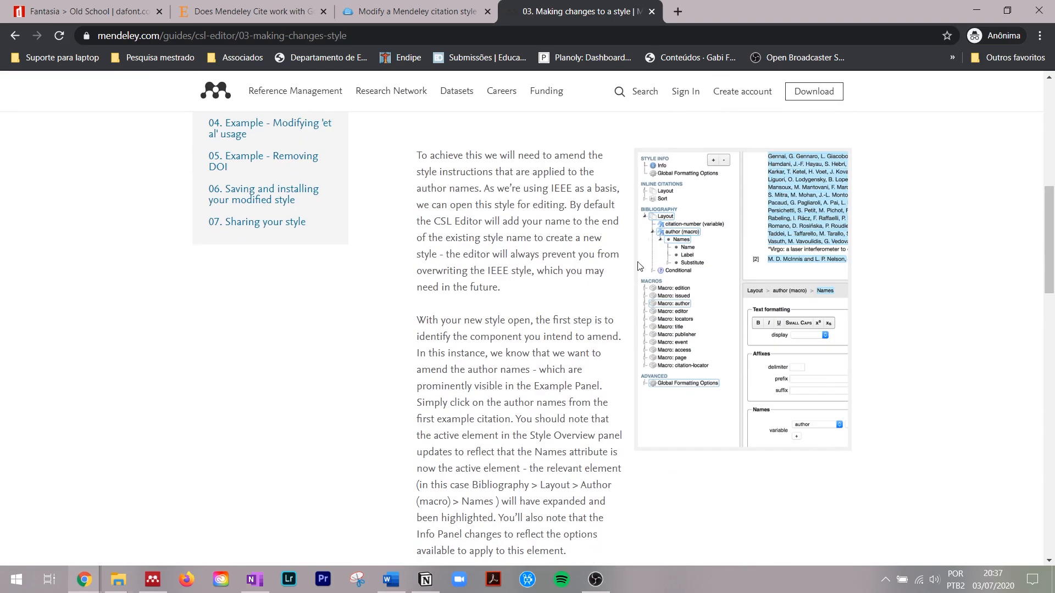
scroll(719, 412, "down", 5)
scroll(719, 412, "down", 10)
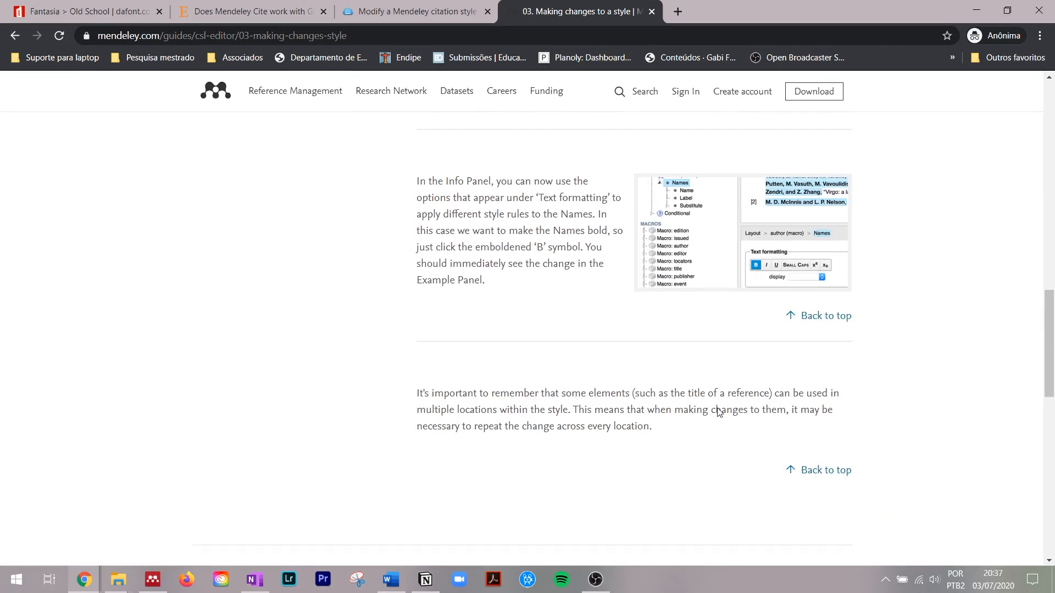
scroll(718, 407, "up", 8)
scroll(718, 408, "up", 1)
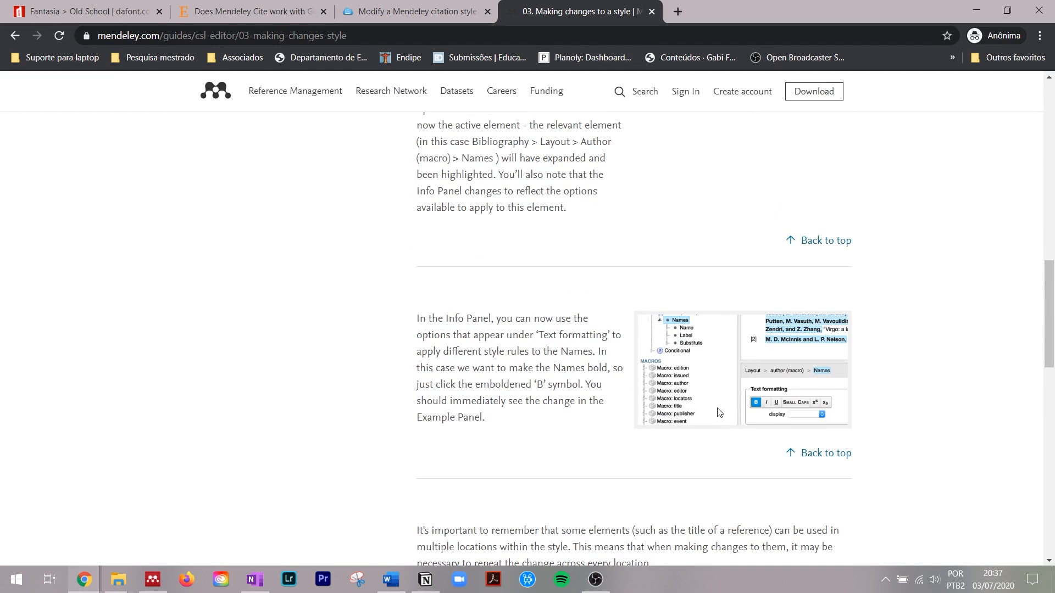
scroll(720, 412, "up", 9)
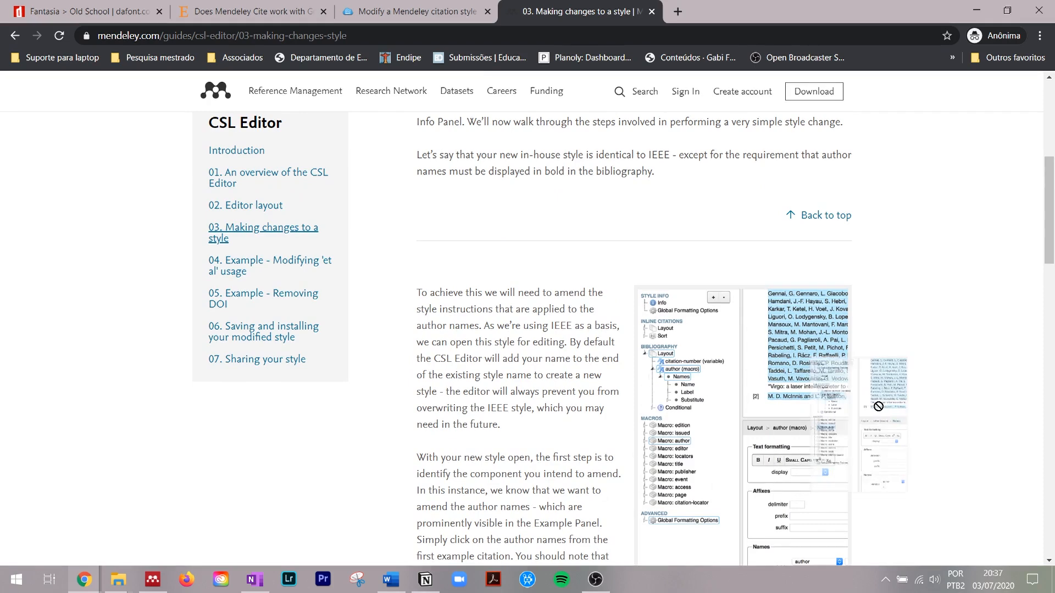
Step: Skim the rest of guide section 03, and read section "06. Saving and installing your modified style" of the CSL Editor guide
scroll(697, 440, "down", 1)
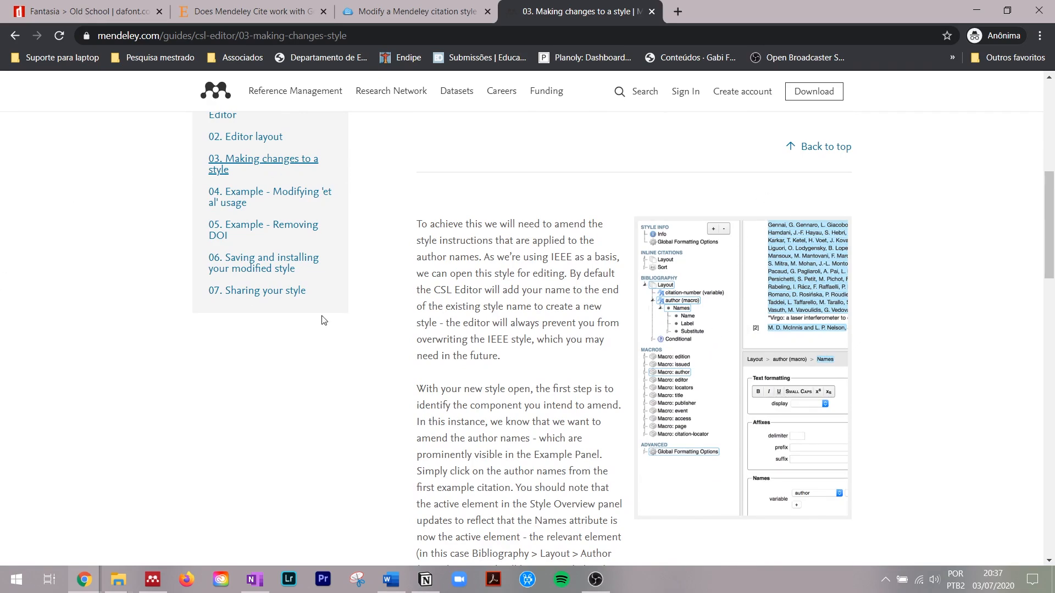
scroll(184, 469, "up", 3)
scroll(183, 468, "down", 5)
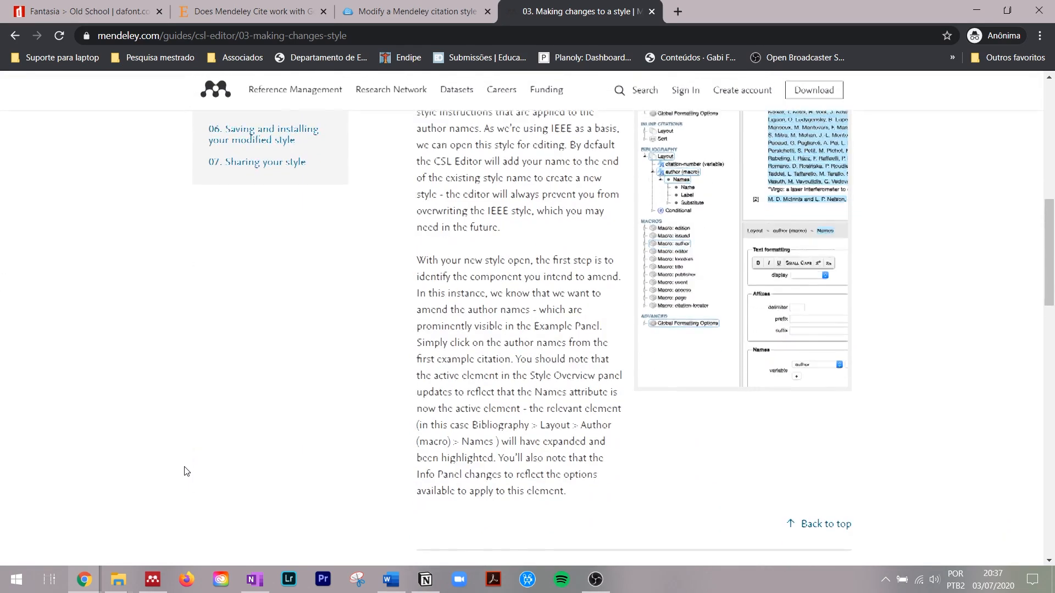
scroll(185, 471, "up", 1)
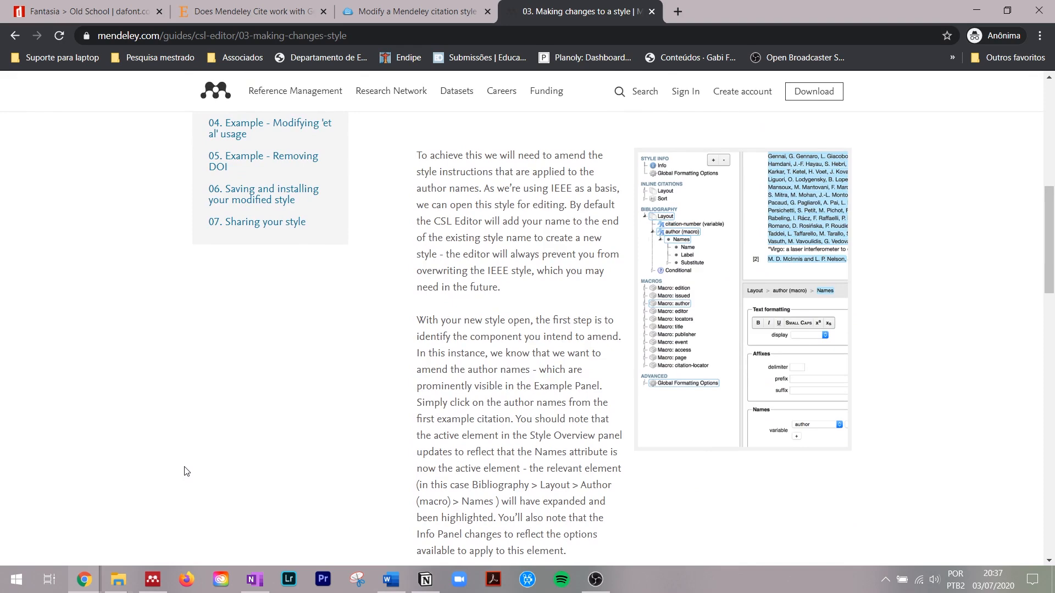
scroll(375, 464, "up", 3)
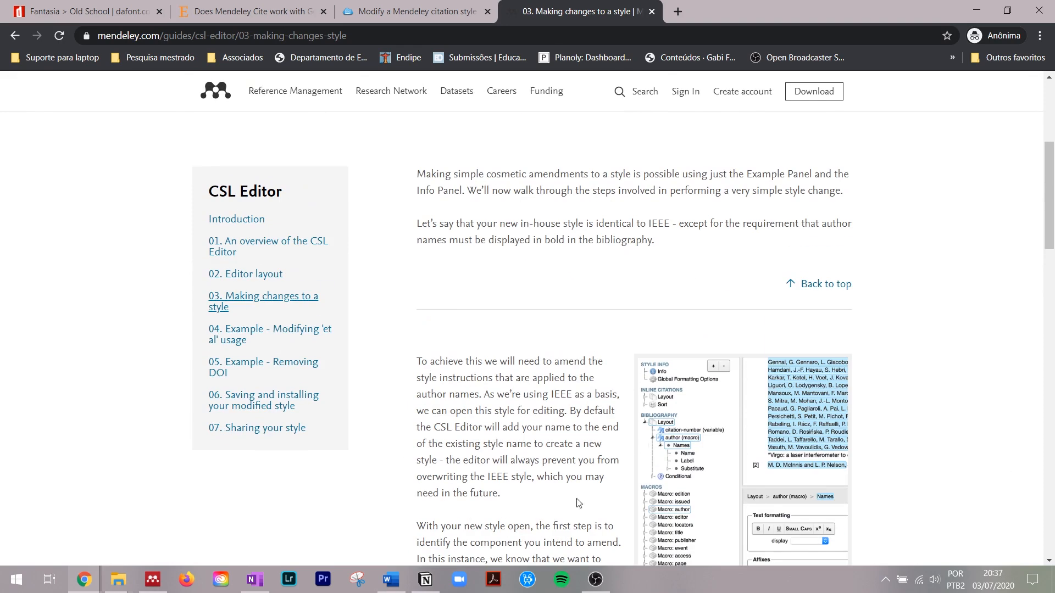
left_click(280, 406)
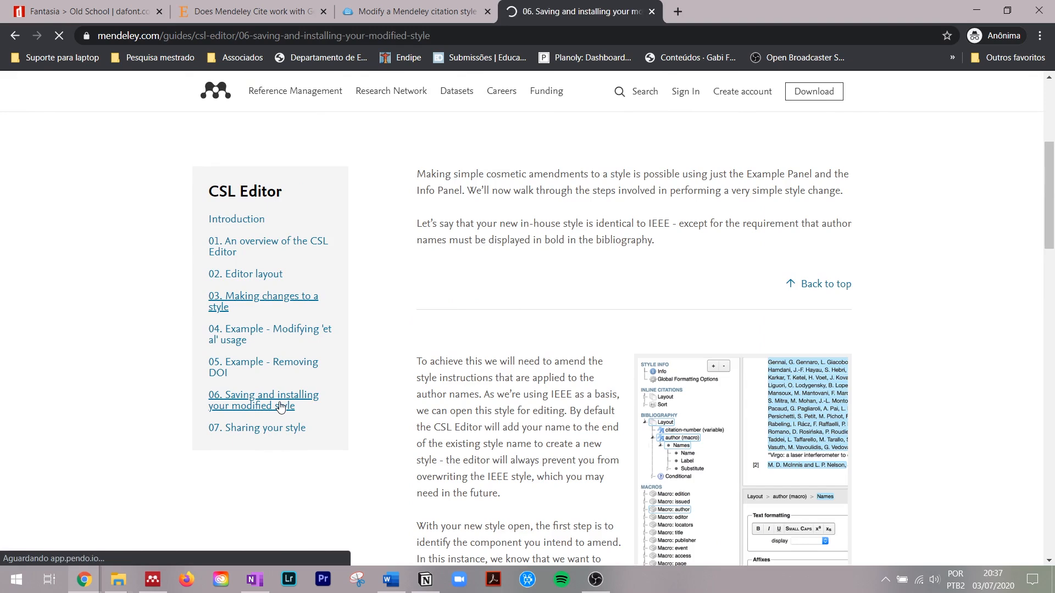
scroll(296, 421, "down", 5)
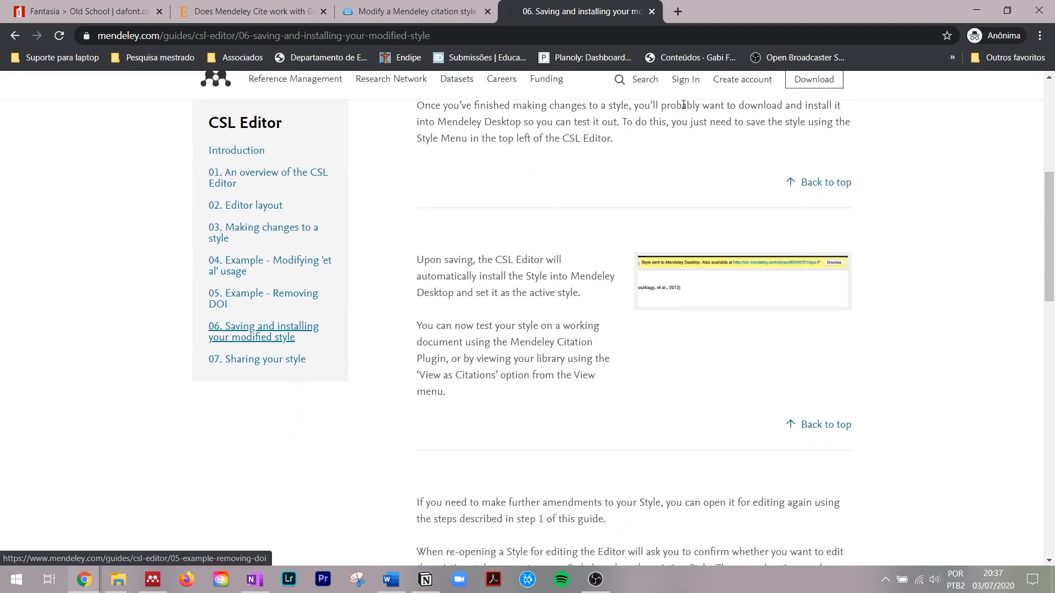
Step: Switch to Mendeley Desktop, look over the end of the installed citation styles list and close the Citation Styles window
left_click(153, 580)
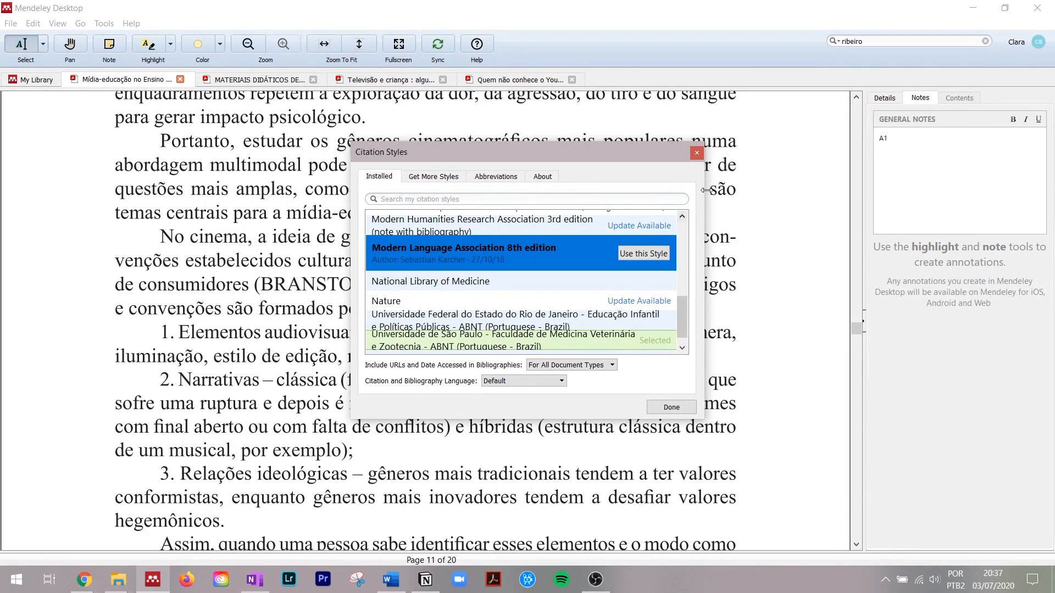
mouse_move(685, 323)
left_mouse_down()
mouse_move(681, 227)
mouse_move(684, 323)
left_mouse_up()
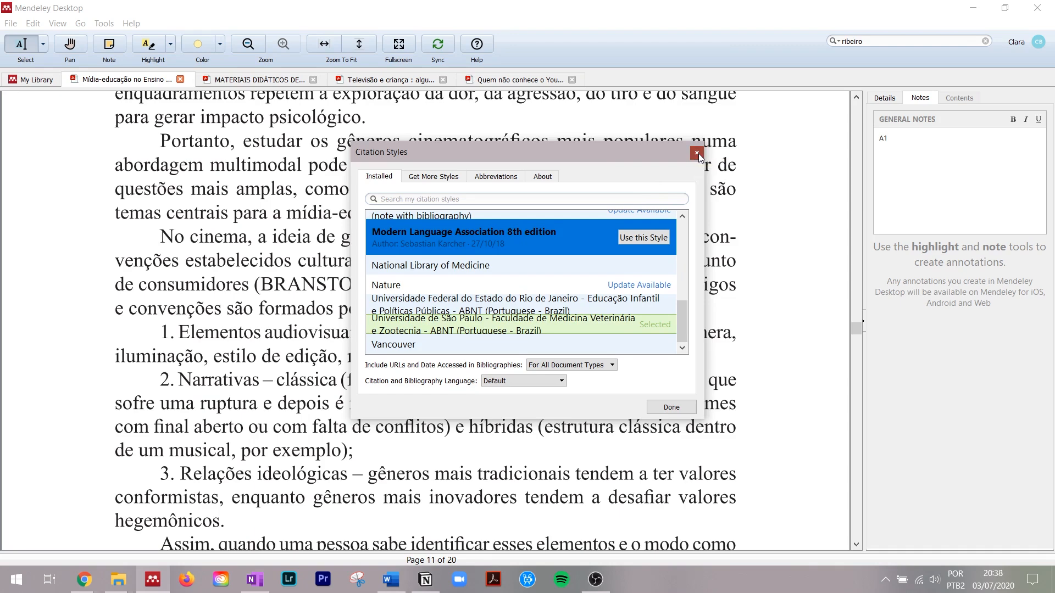
left_click(697, 153)
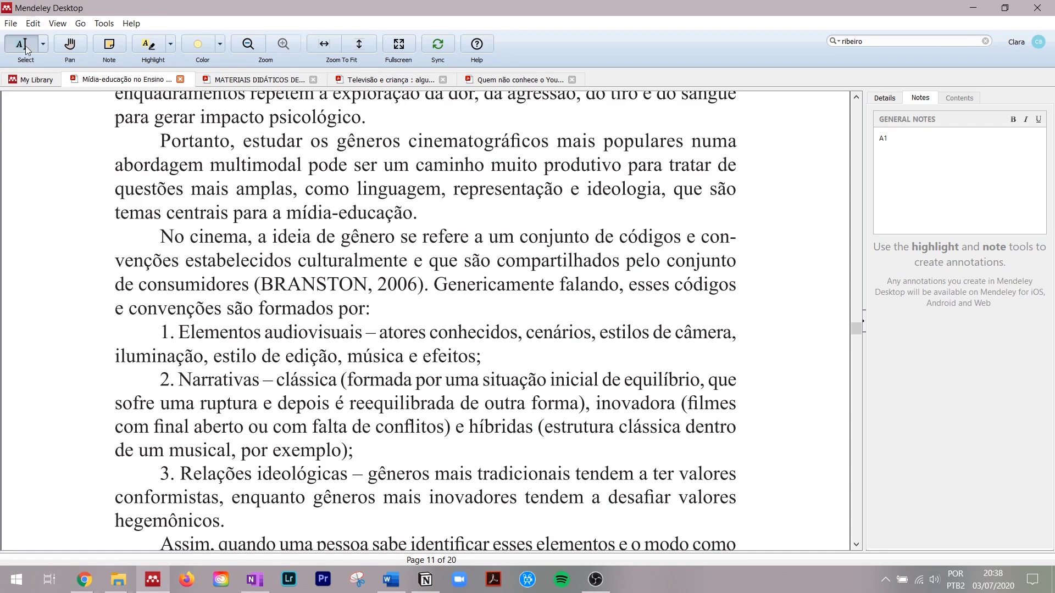
Step: Clear the search filter in My Library and select the 2012 article beginning "Las actitudes y creencias de los profesores de secundaria"
left_click(30, 80)
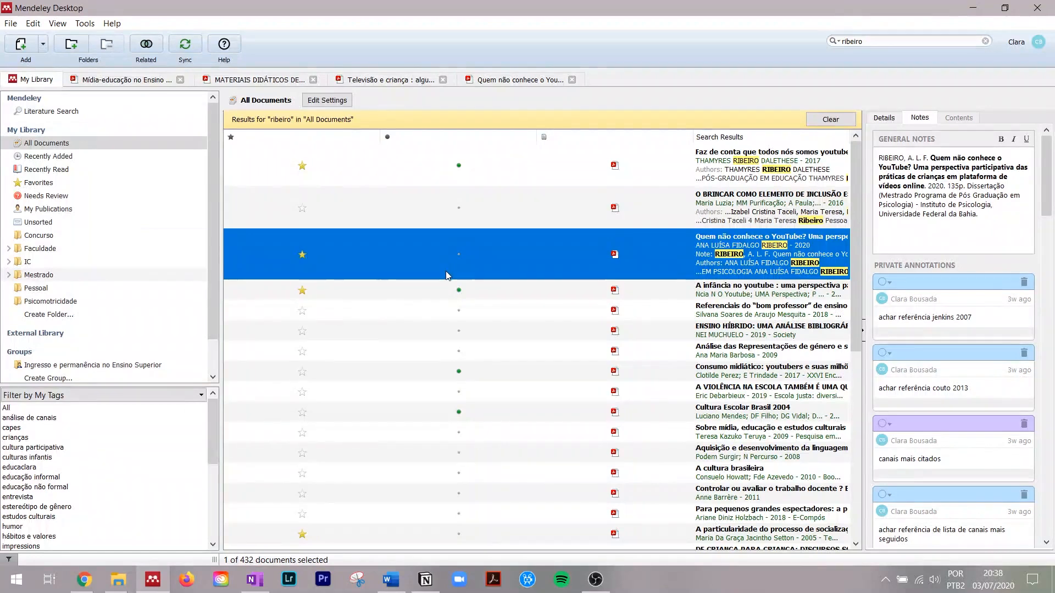
left_click(829, 119)
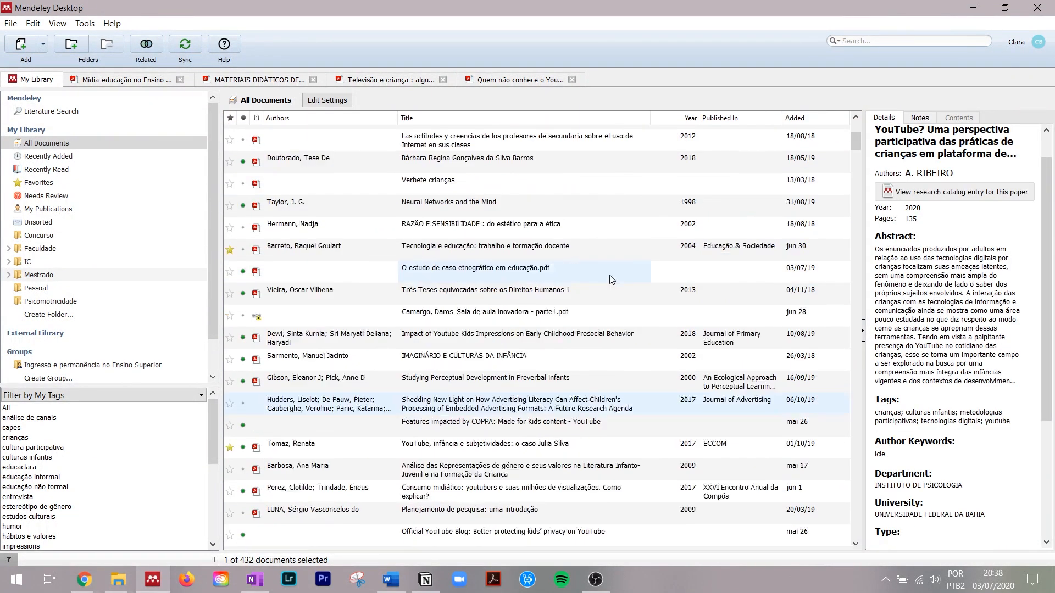
scroll(577, 272, "up", 2)
left_click(565, 265)
scroll(564, 285, "up", 1)
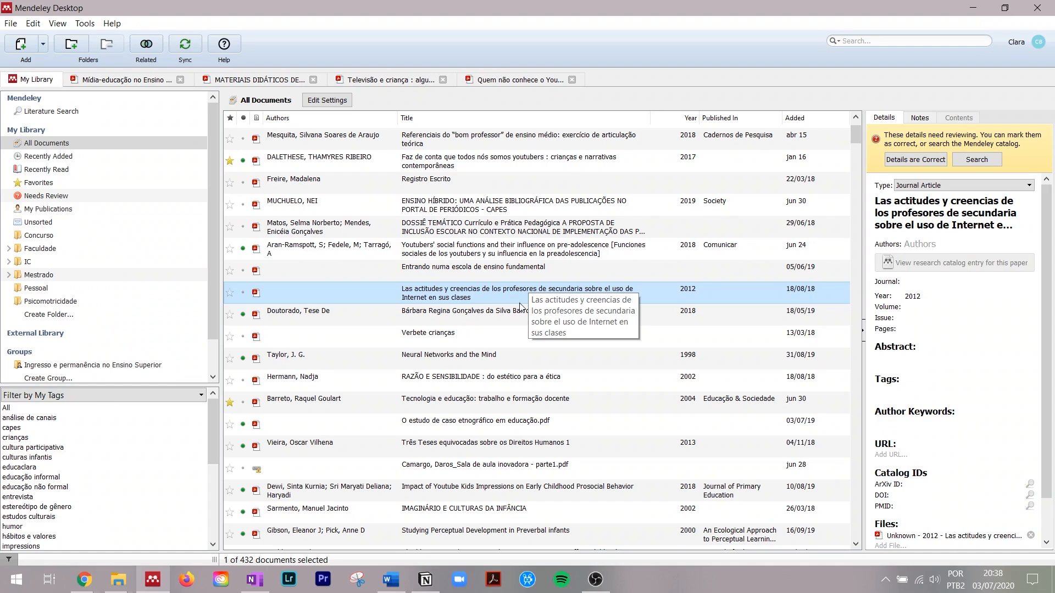
Step: Look through the library's folders, groups and trash, and browse the All Documents list
scroll(161, 301, "down", 1)
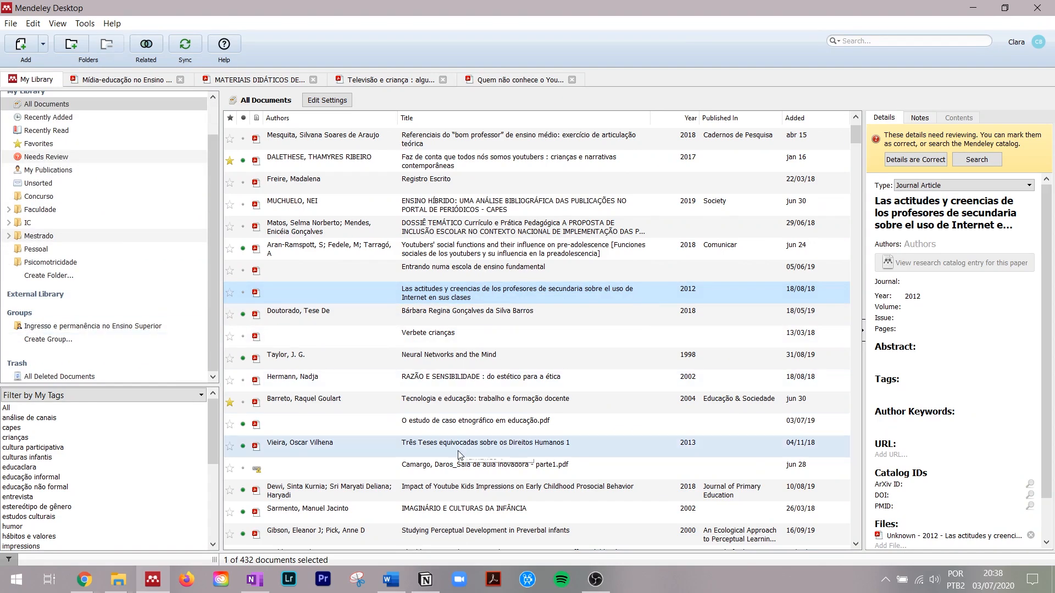
scroll(461, 454, "up", 3)
scroll(460, 454, "down", 6)
scroll(460, 454, "up", 6)
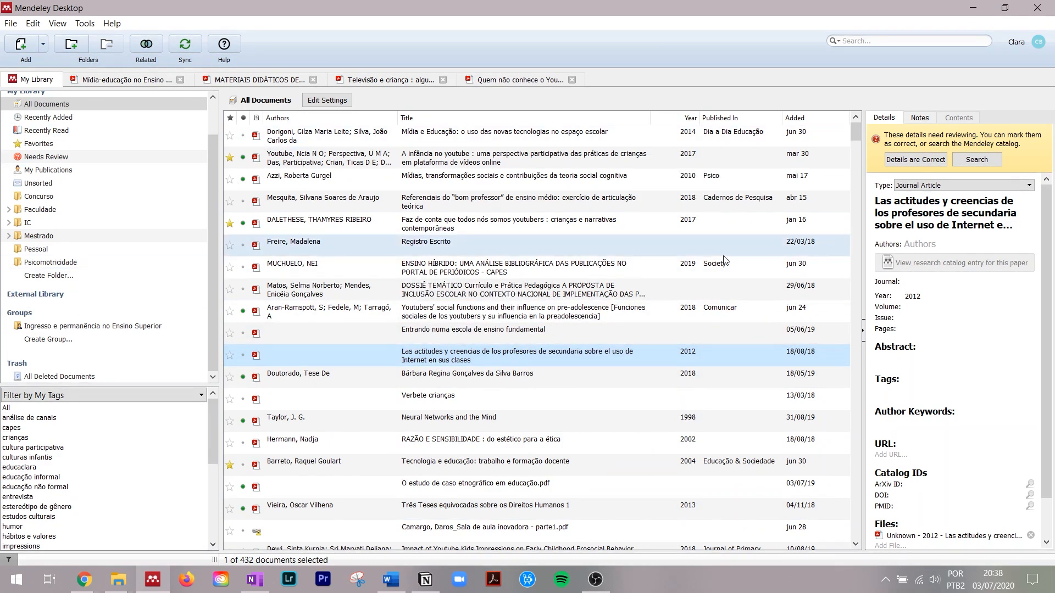
scroll(725, 261, "down", 4)
scroll(714, 313, "up", 4)
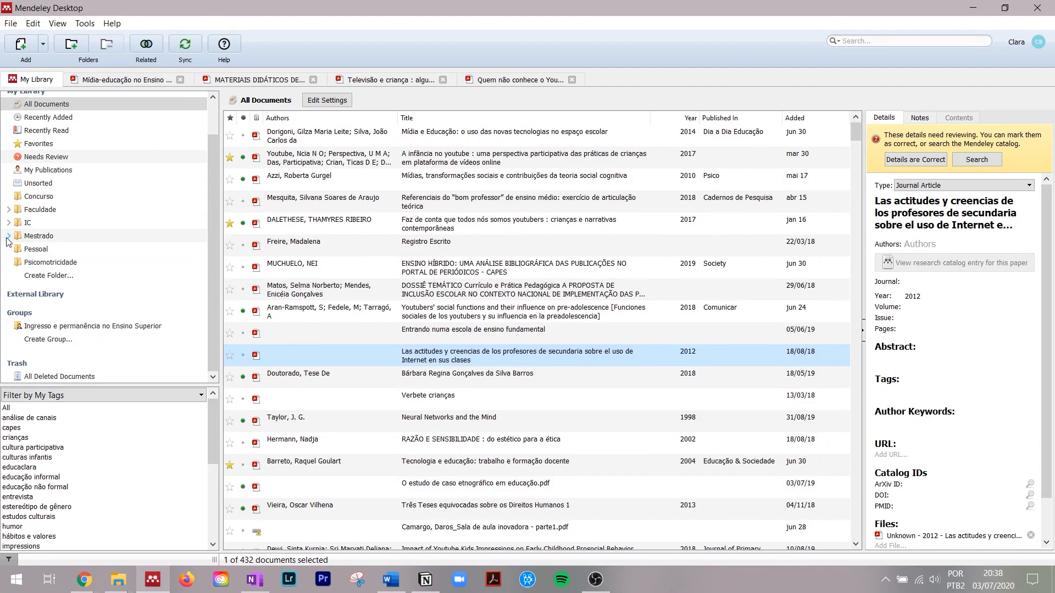
scroll(130, 331, "up", 1)
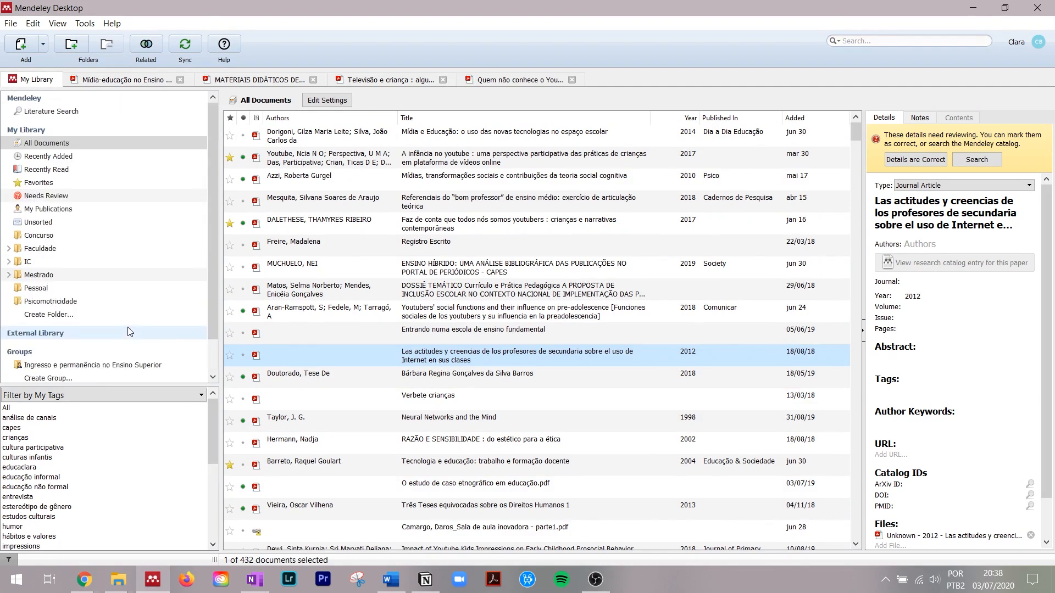